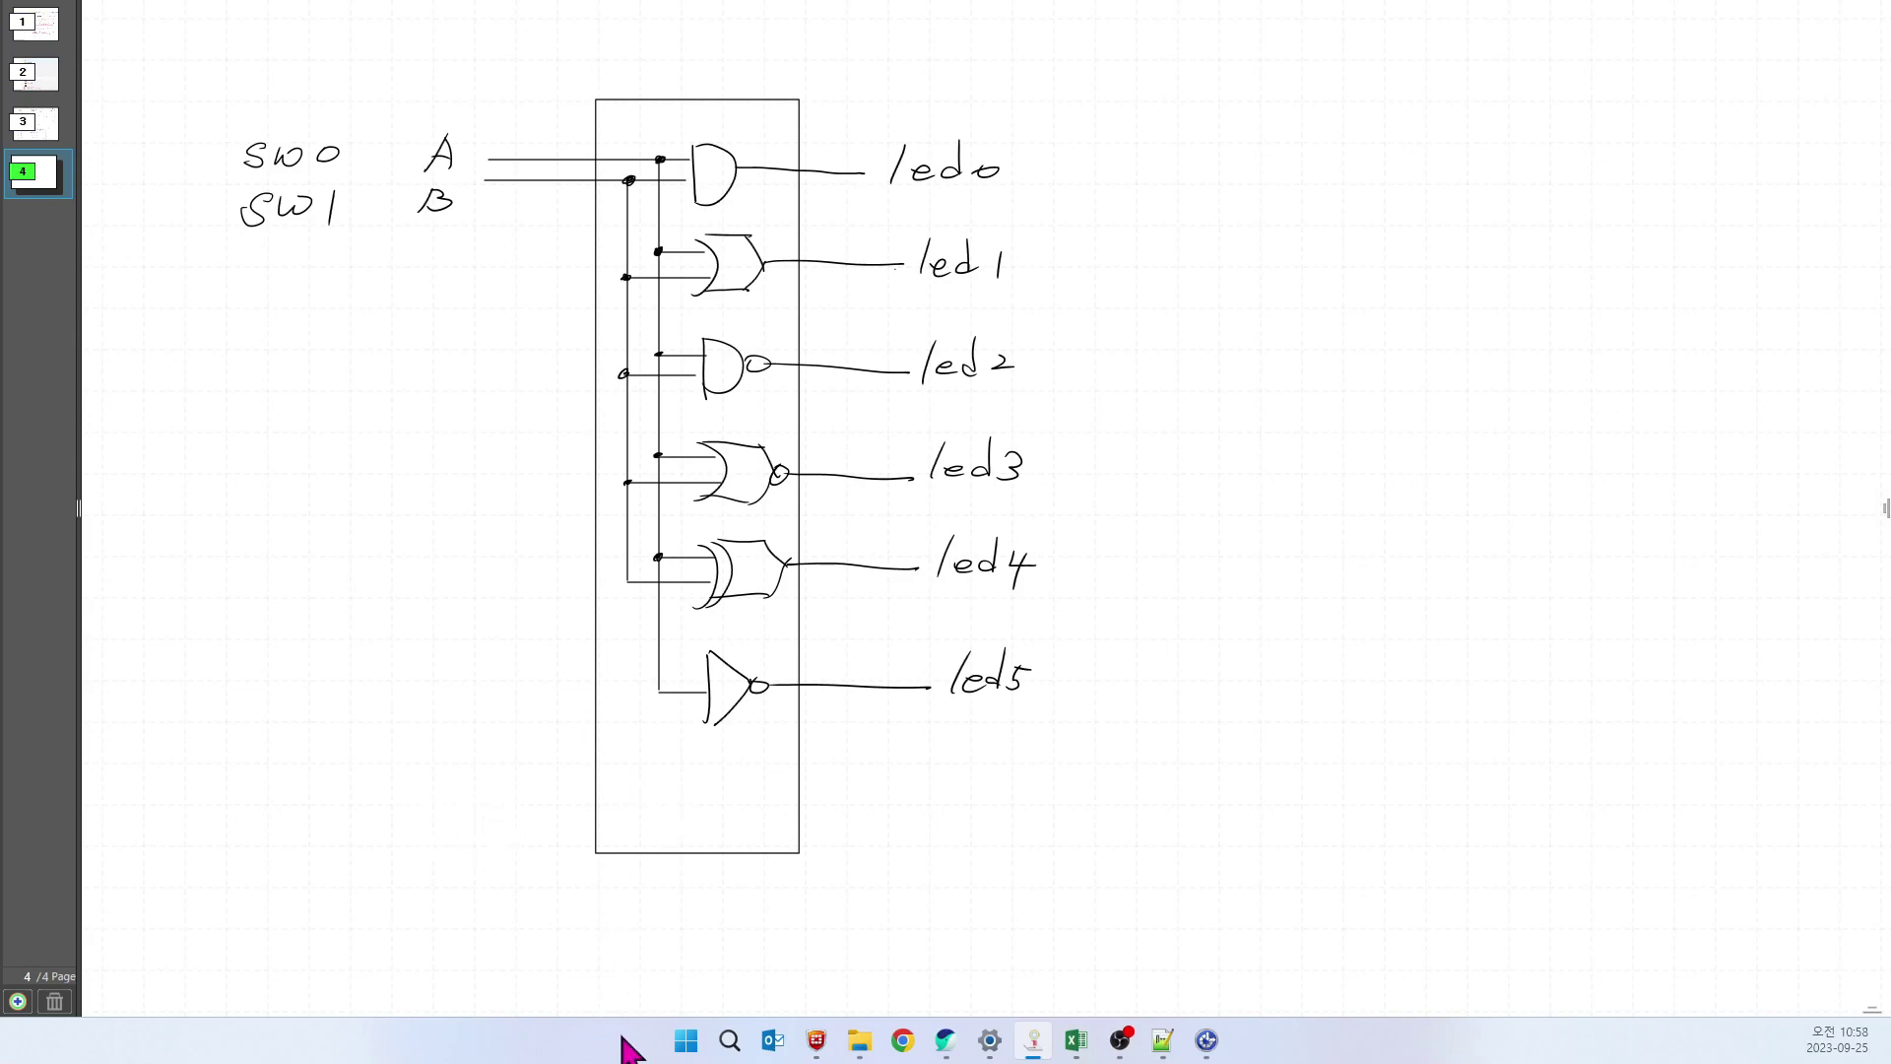
Launch Vivado 2020.2 and start the New Project wizard, continuing to the project name page
{"action": "left_click", "coordinate": [687, 1042]}
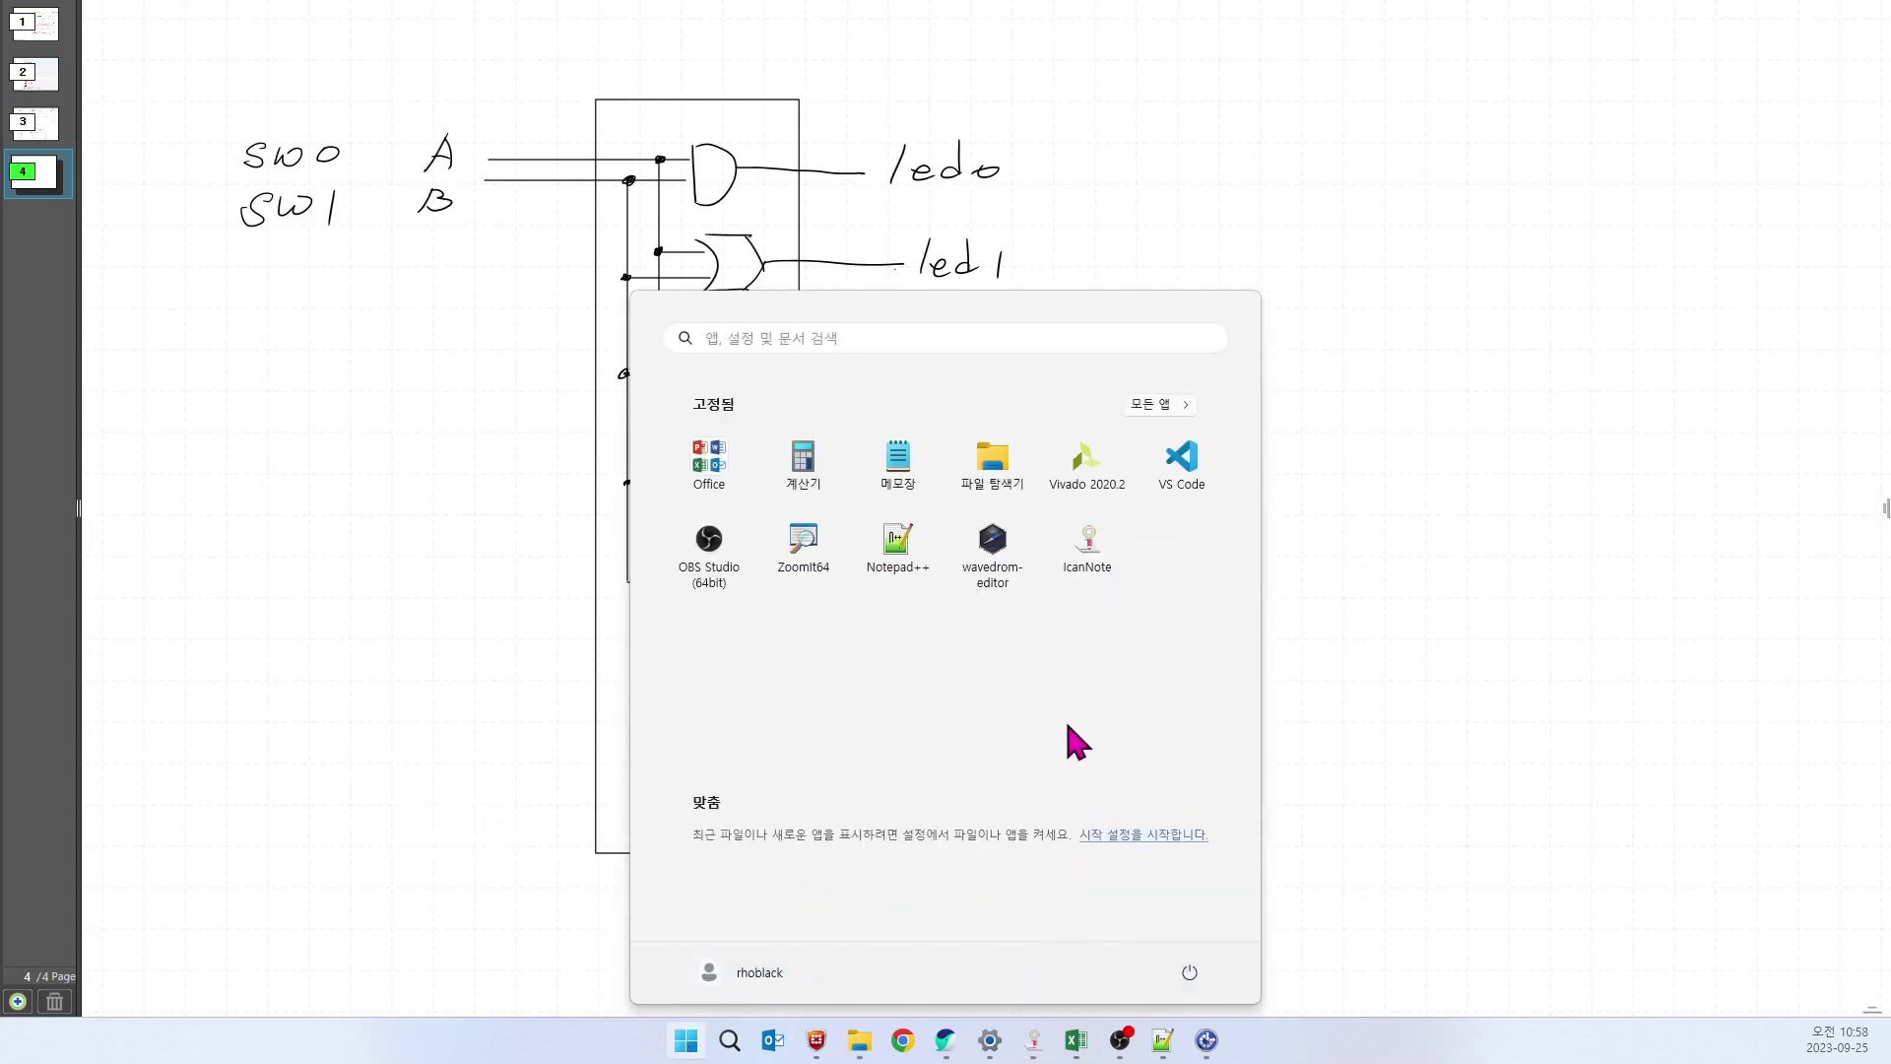
{"action": "left_click", "coordinate": [1088, 463]}
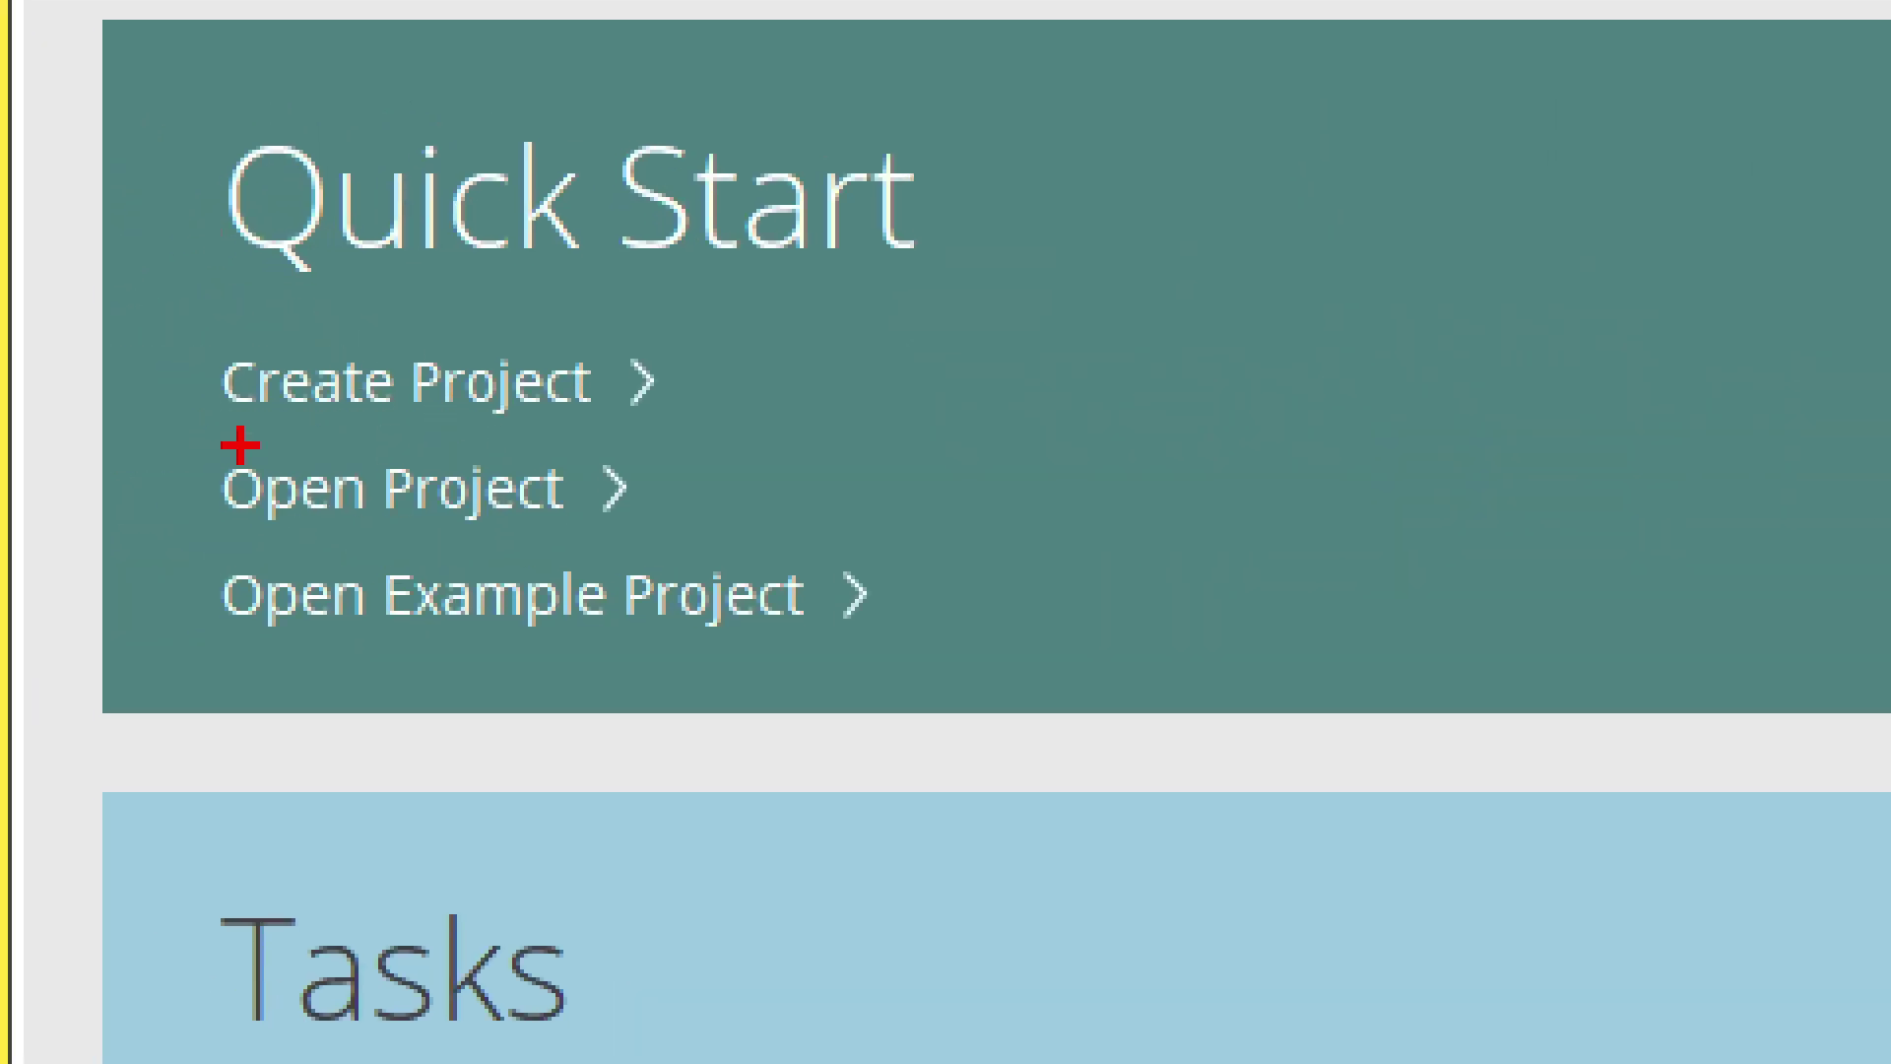
{"action": "left_click_drag", "start_coordinate": [48, 282], "coordinate": [70, 283]}
{"action": "mouse_move", "coordinate": [284, 436]}
{"action": "left_mouse_down"}
{"action": "mouse_move", "coordinate": [703, 297]}
{"action": "mouse_move", "coordinate": [407, 280]}
{"action": "mouse_move", "coordinate": [170, 331]}
{"action": "mouse_move", "coordinate": [204, 451]}
{"action": "left_mouse_up"}
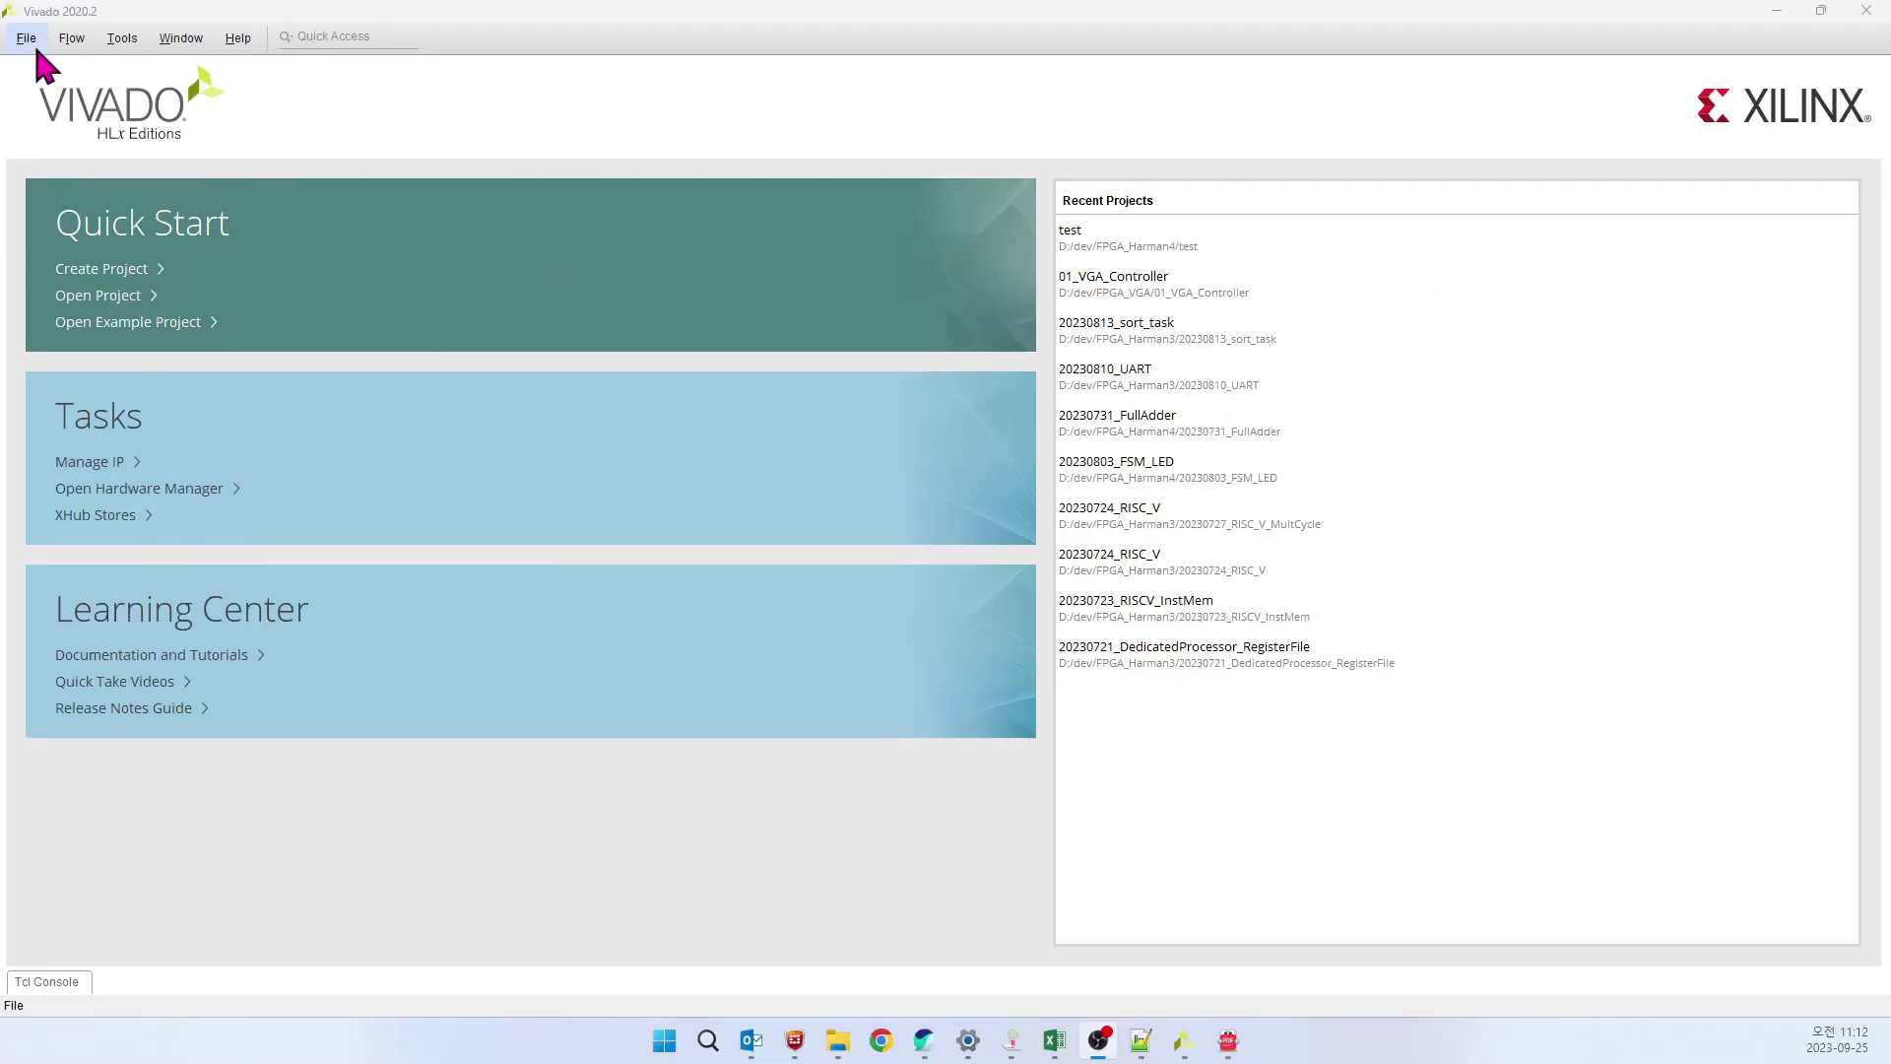
{"action": "left_click", "coordinate": [25, 37]}
{"action": "mouse_move", "coordinate": [237, 38]}
{"action": "left_click", "coordinate": [372, 39]}
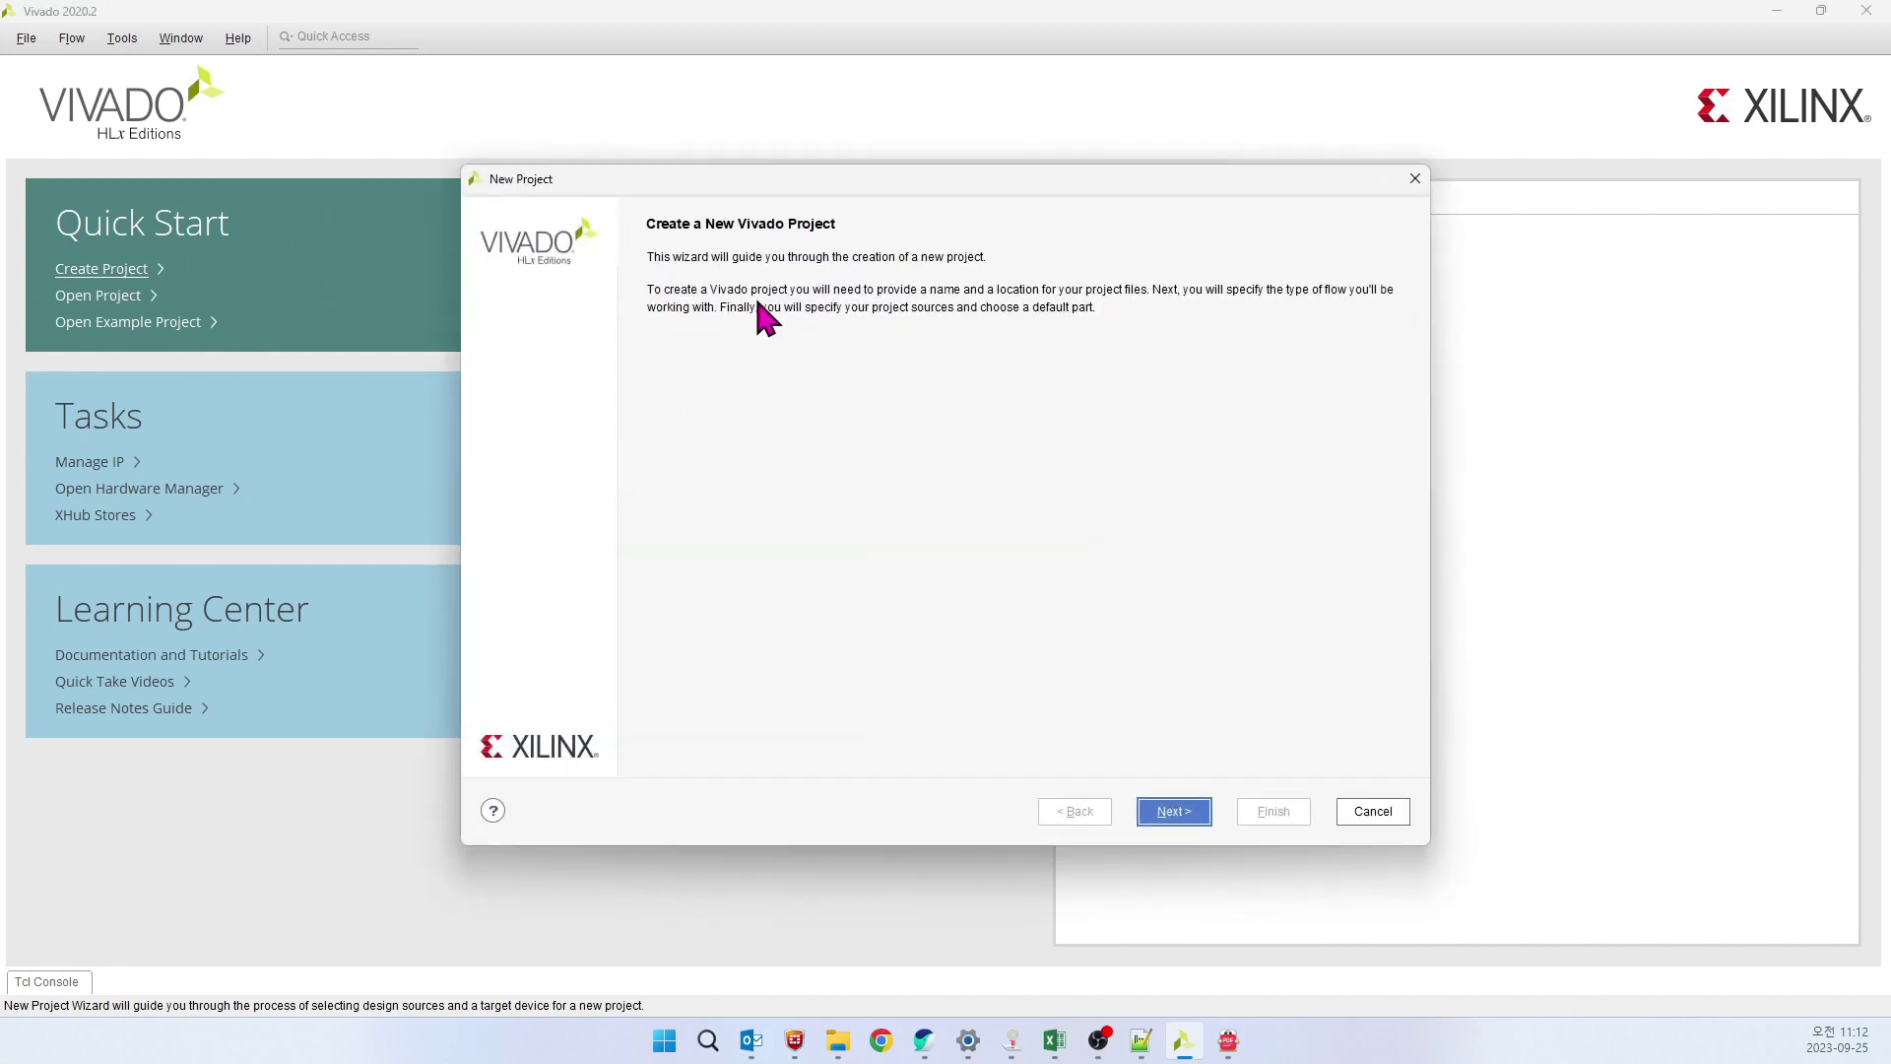
{"action": "left_click_drag", "start_coordinate": [855, 181], "coordinate": [797, 138]}
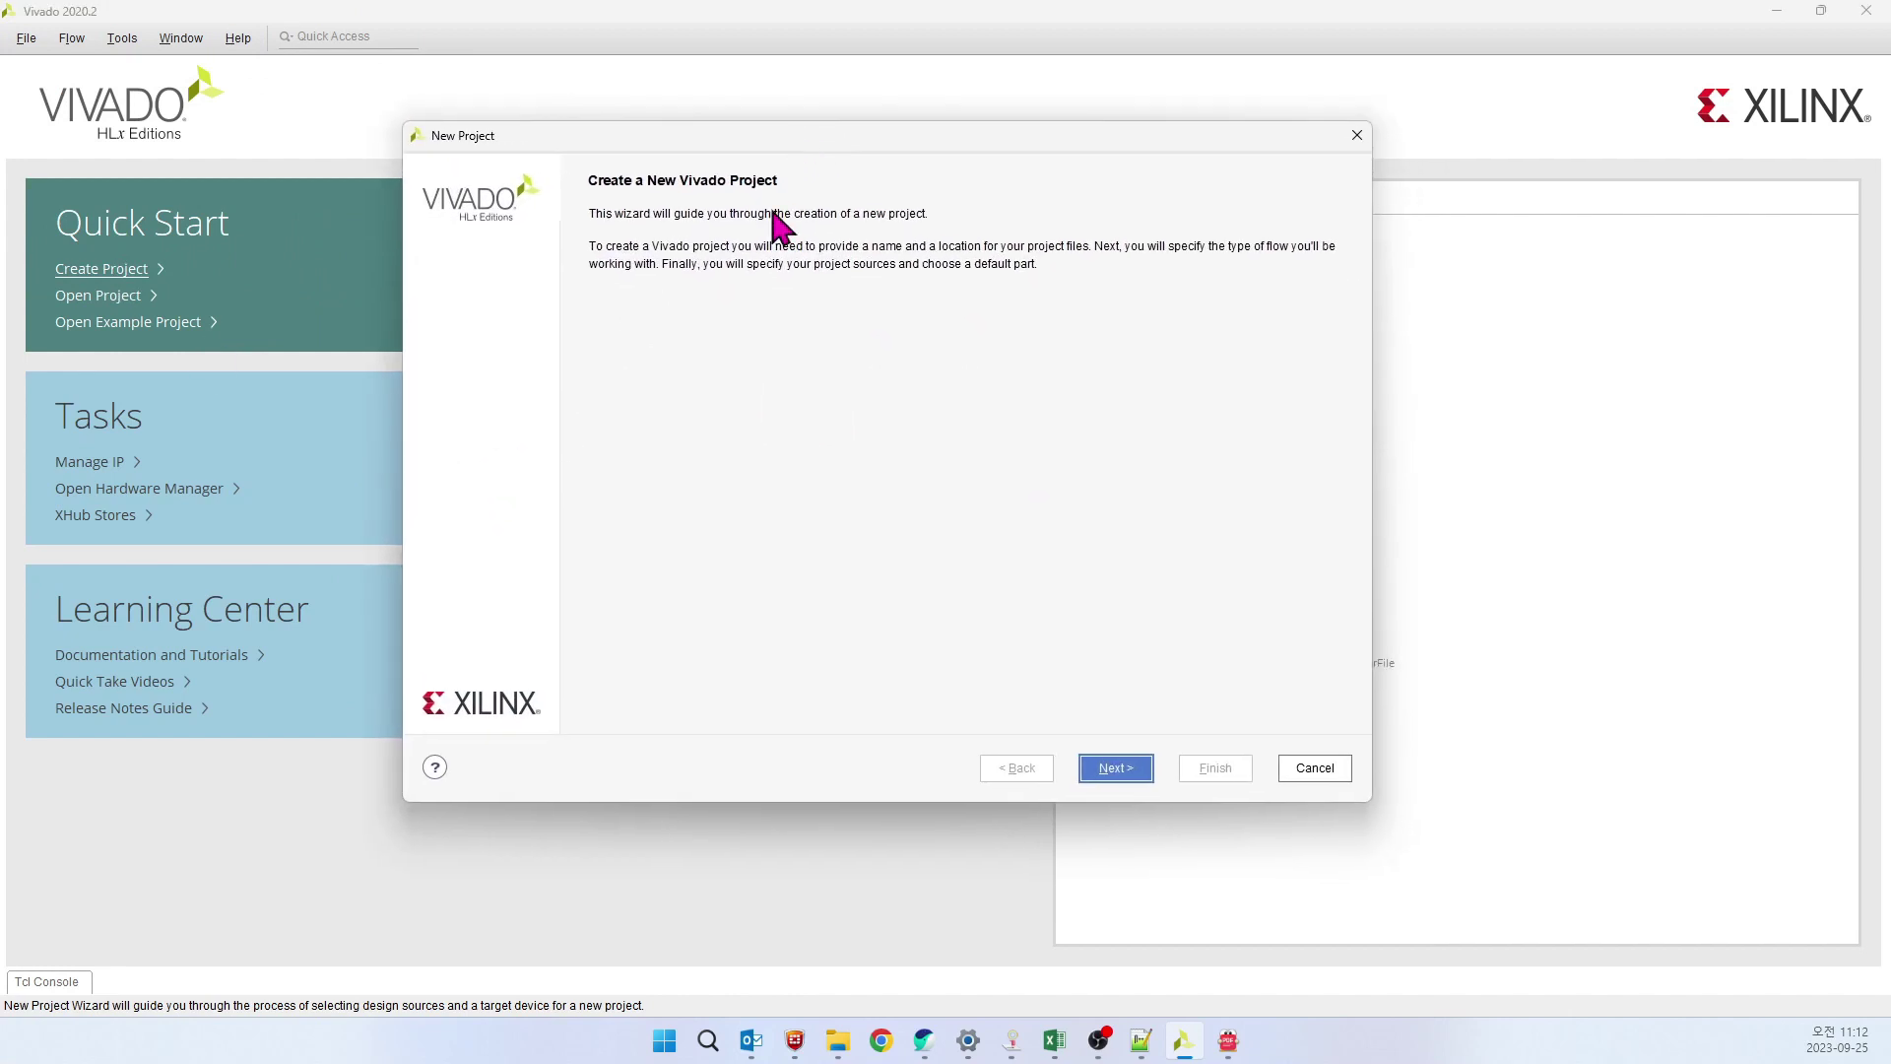
{"action": "left_click", "coordinate": [1119, 771]}
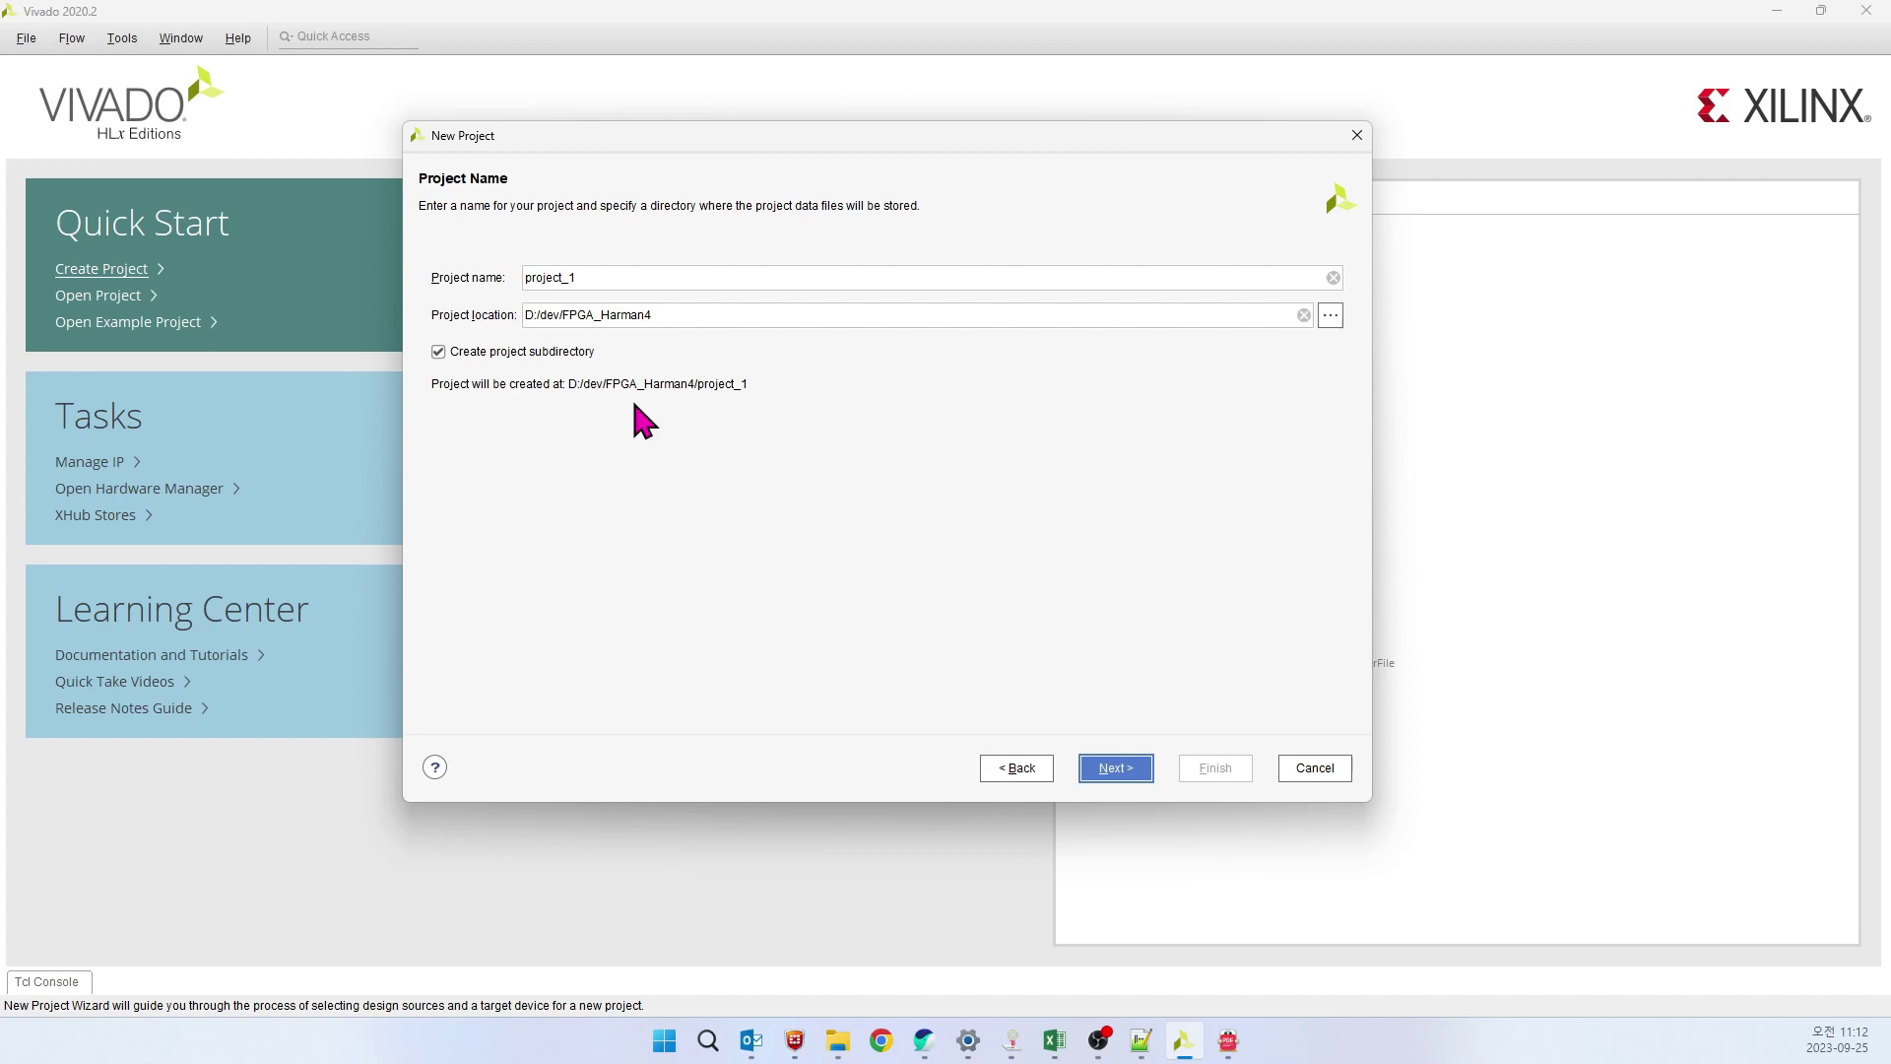
Set the project location to the folder D:/dev/FPGA_Harman5
{"action": "left_click", "coordinate": [1331, 315]}
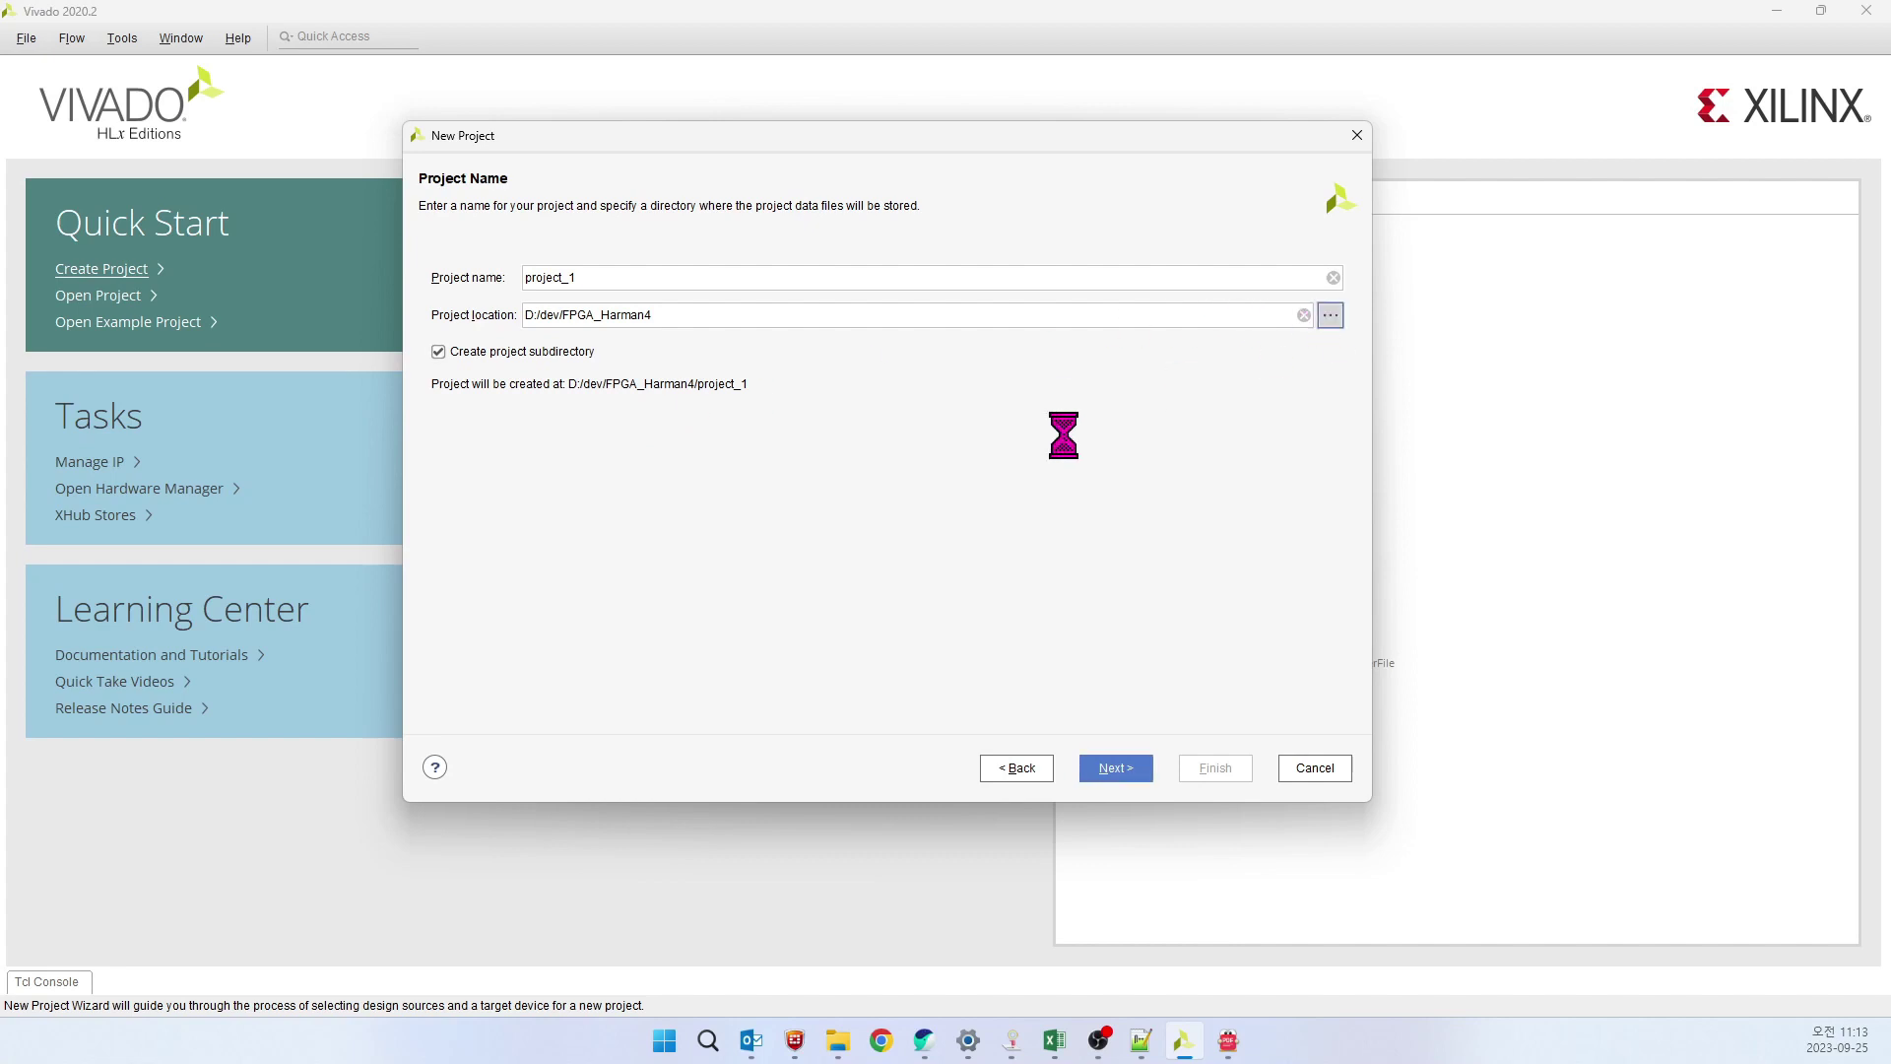
{"action": "scroll", "coordinate": [591, 609], "scroll_direction": "down", "scroll_amount": 1}
{"action": "left_click", "coordinate": [581, 599]}
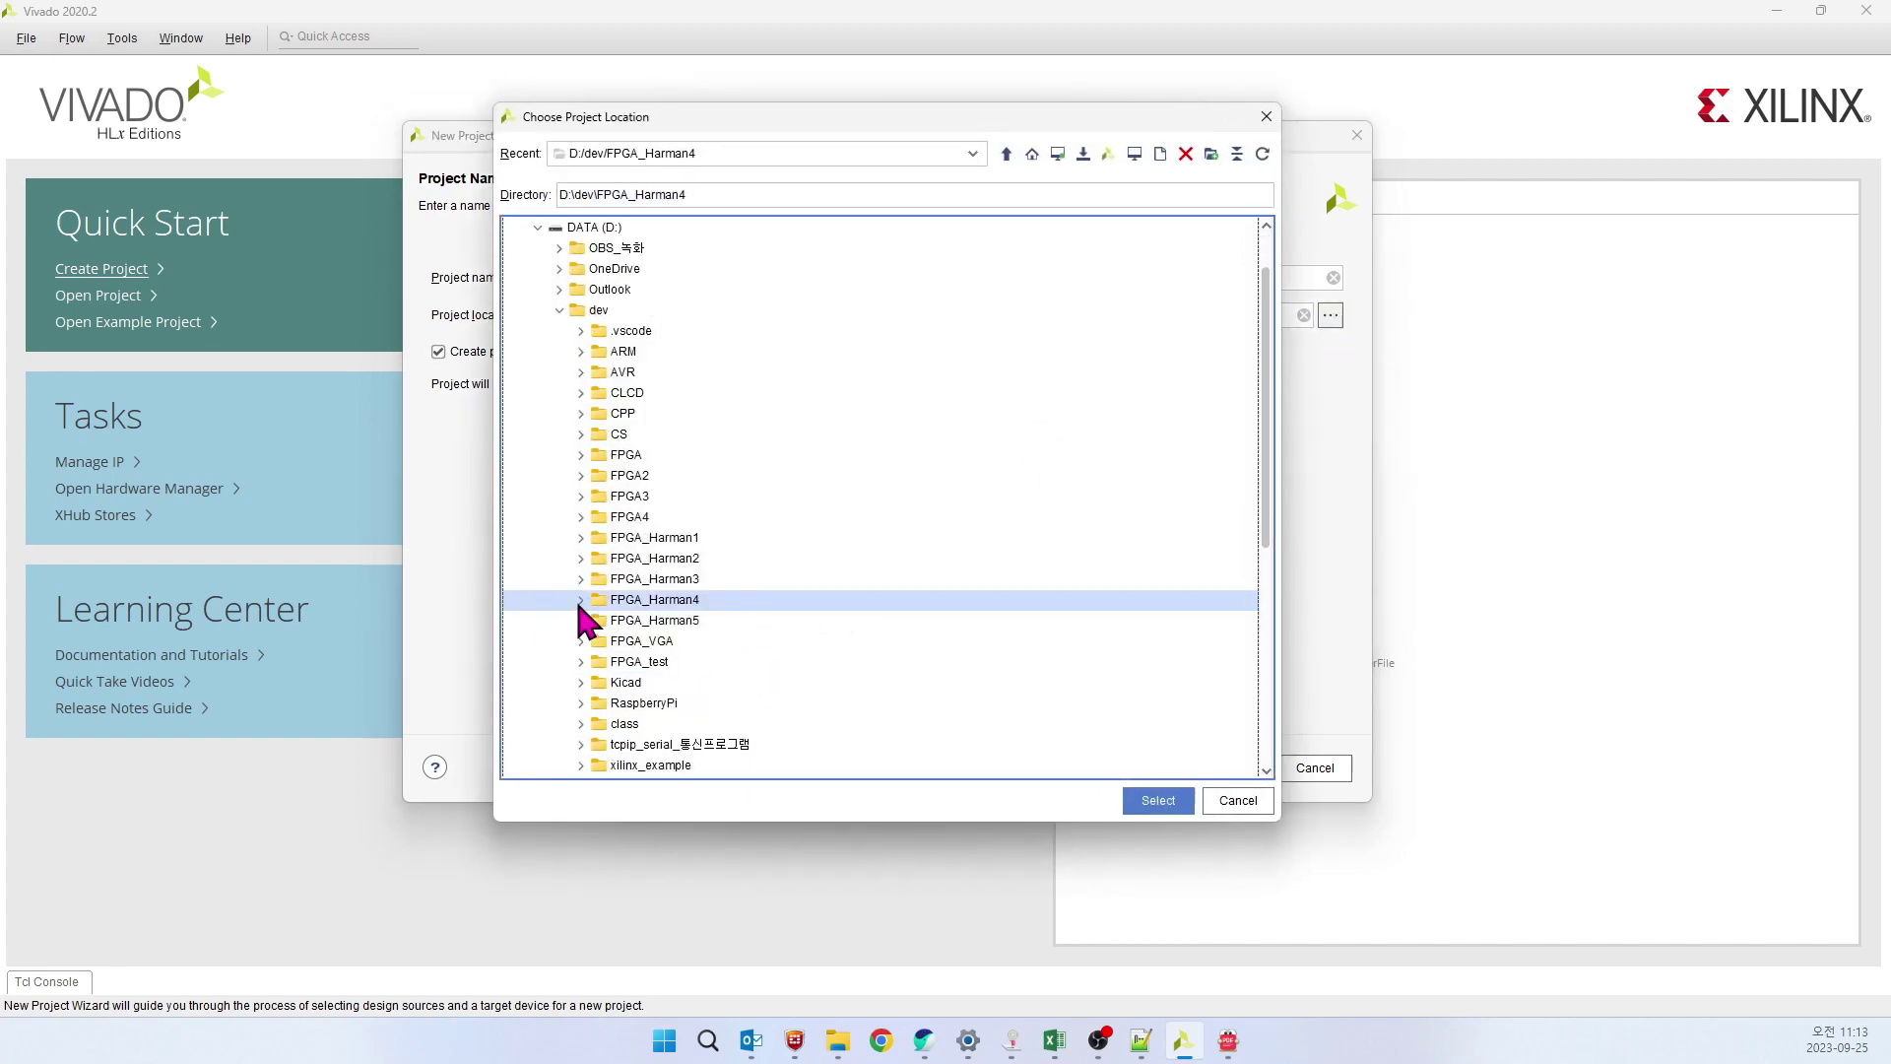
{"action": "left_click", "coordinate": [621, 620]}
{"action": "left_click", "coordinate": [1153, 799]}
Name the project 20230925_Gates and continue to the project type page
{"action": "left_click", "coordinate": [584, 278]}
{"action": "double_click", "coordinate": [593, 279]}
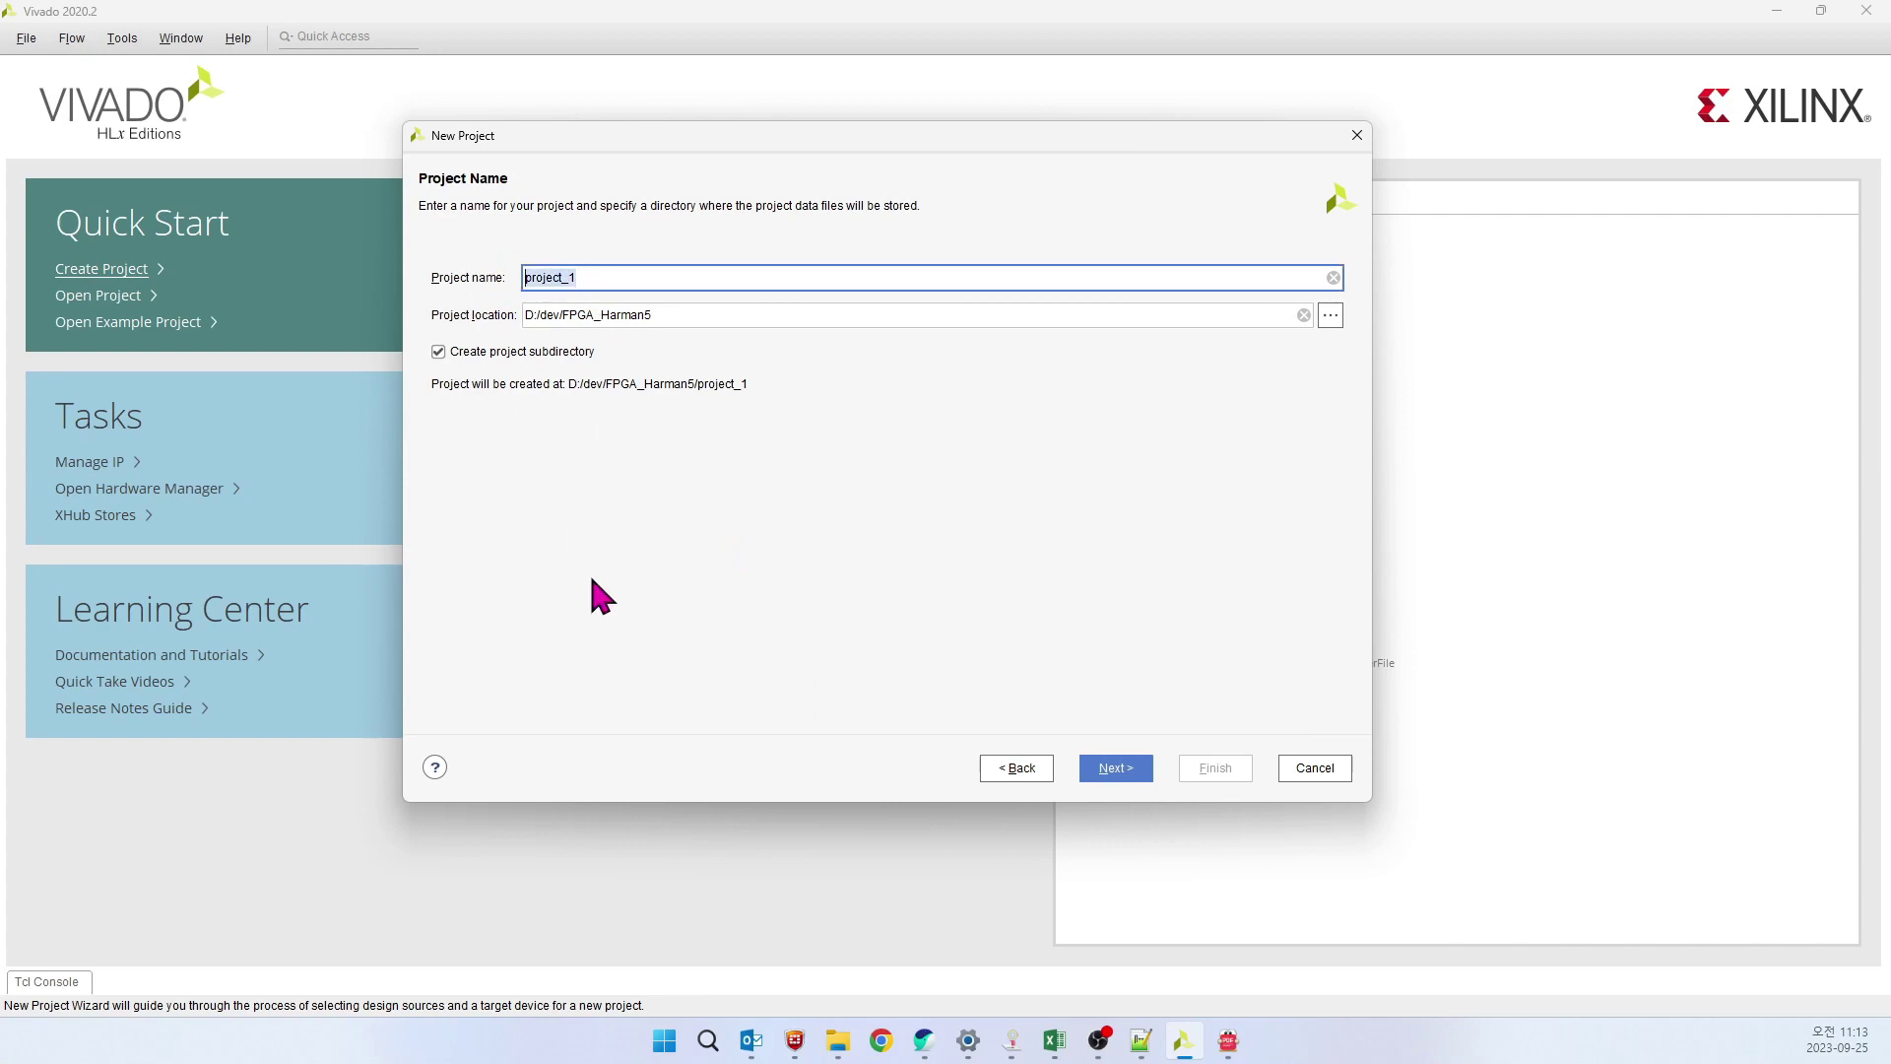
{"action": "type", "text": "20230"}
{"action": "type", "text": "90"}
{"action": "key", "text": "BackSpace"}
{"action": "type", "text": "25_Gates"}
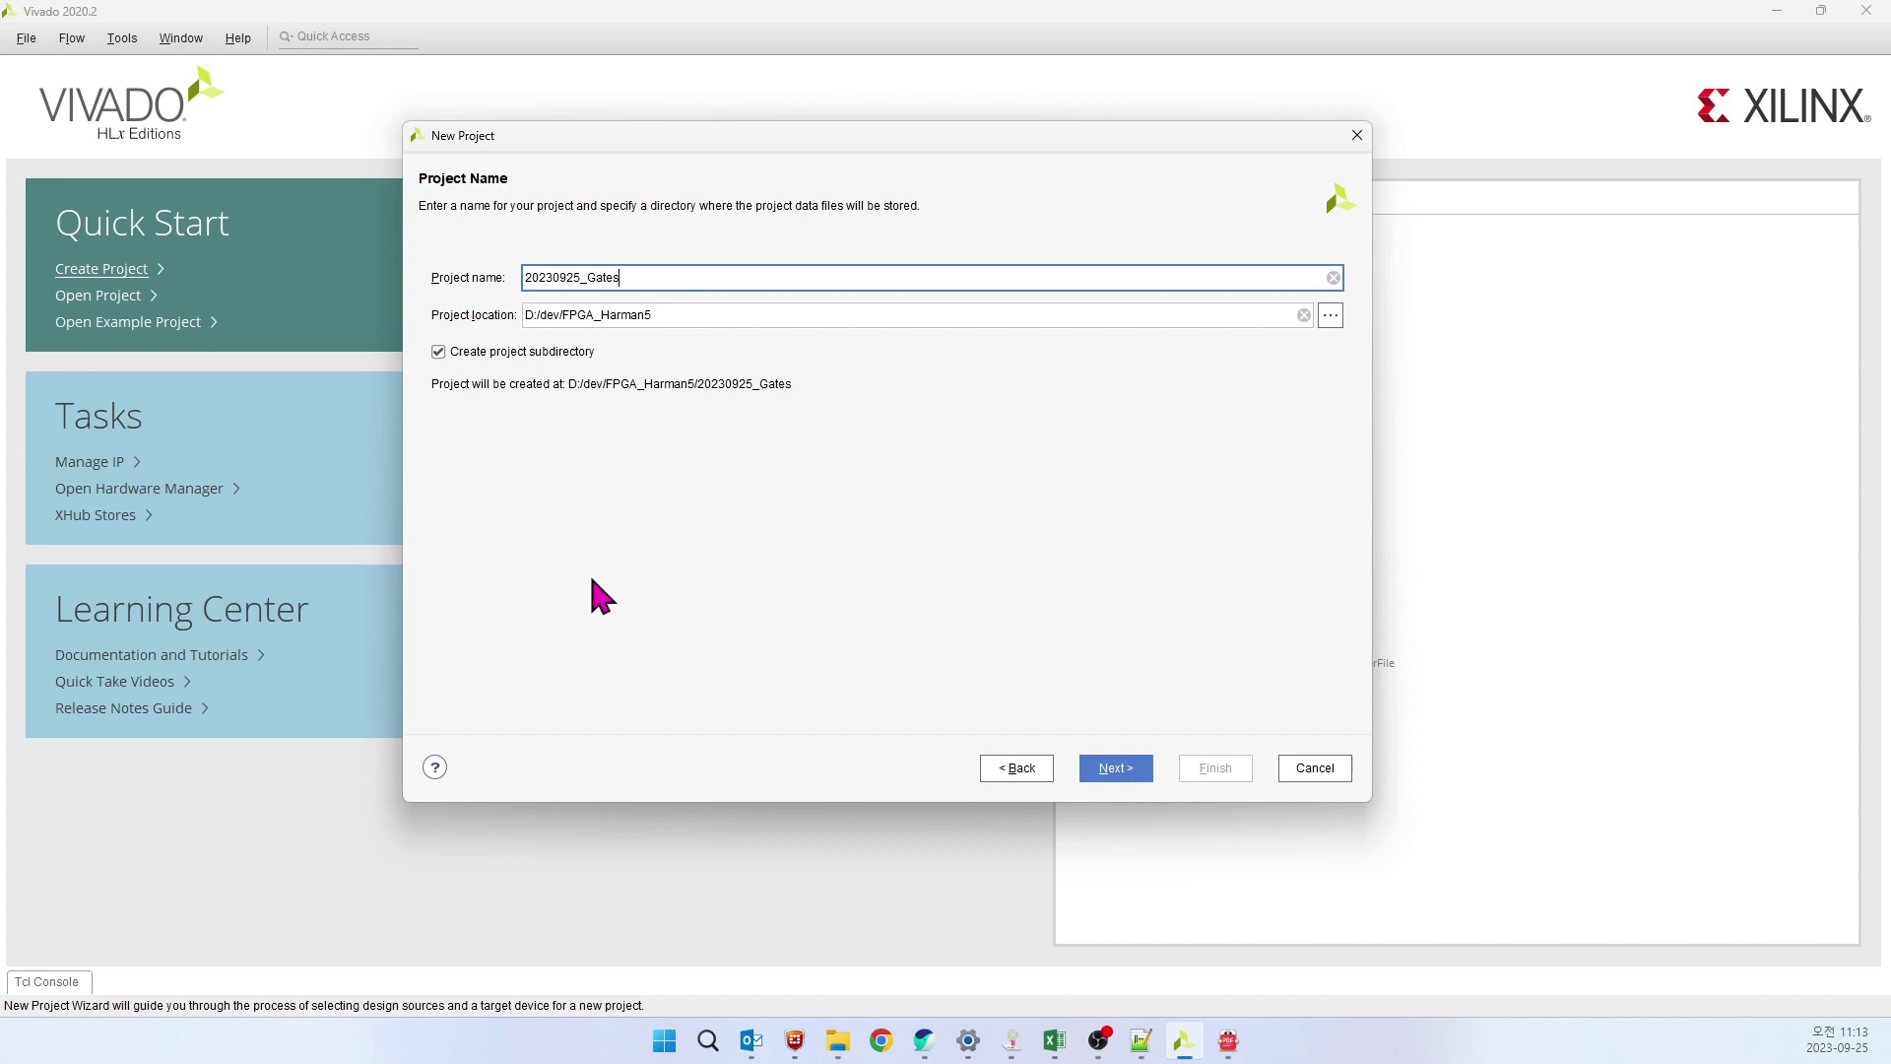
{"action": "left_click", "coordinate": [1116, 769]}
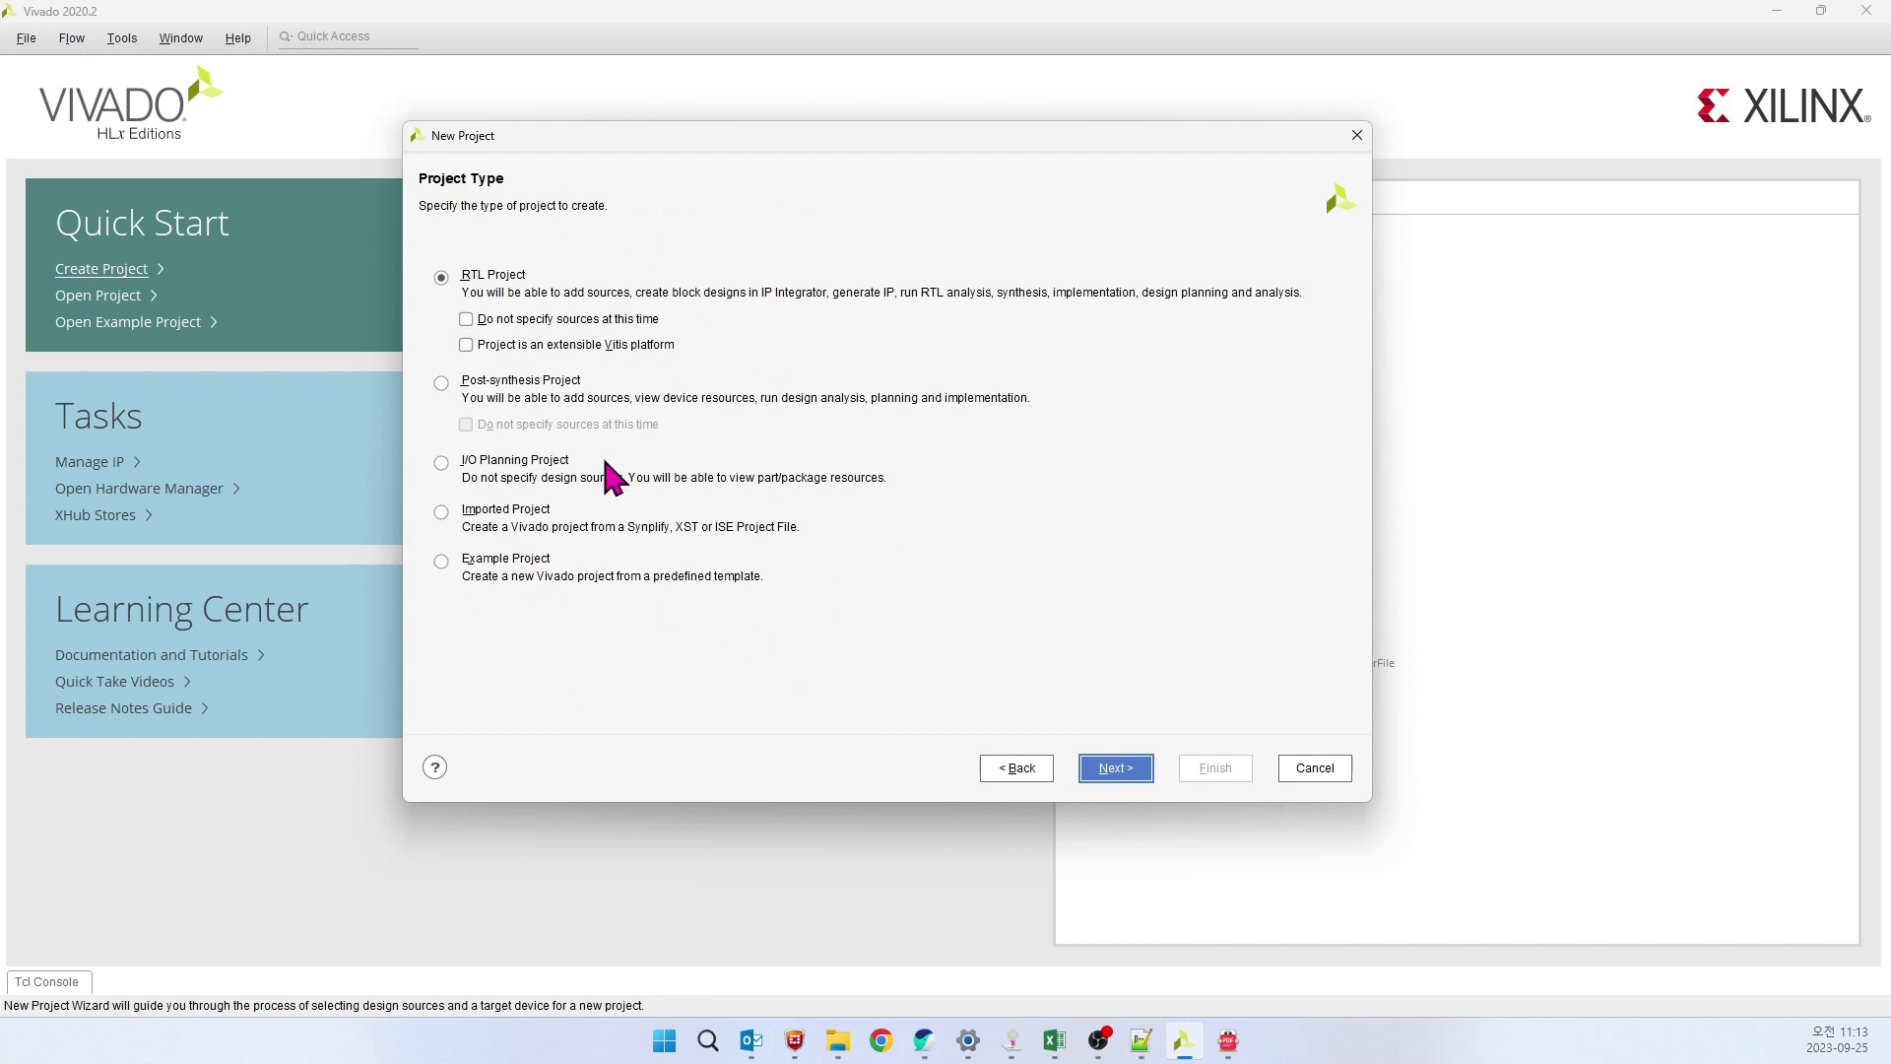
Choose RTL Project as the project type and continue without adding source or constraint files
{"action": "left_click", "coordinate": [490, 282]}
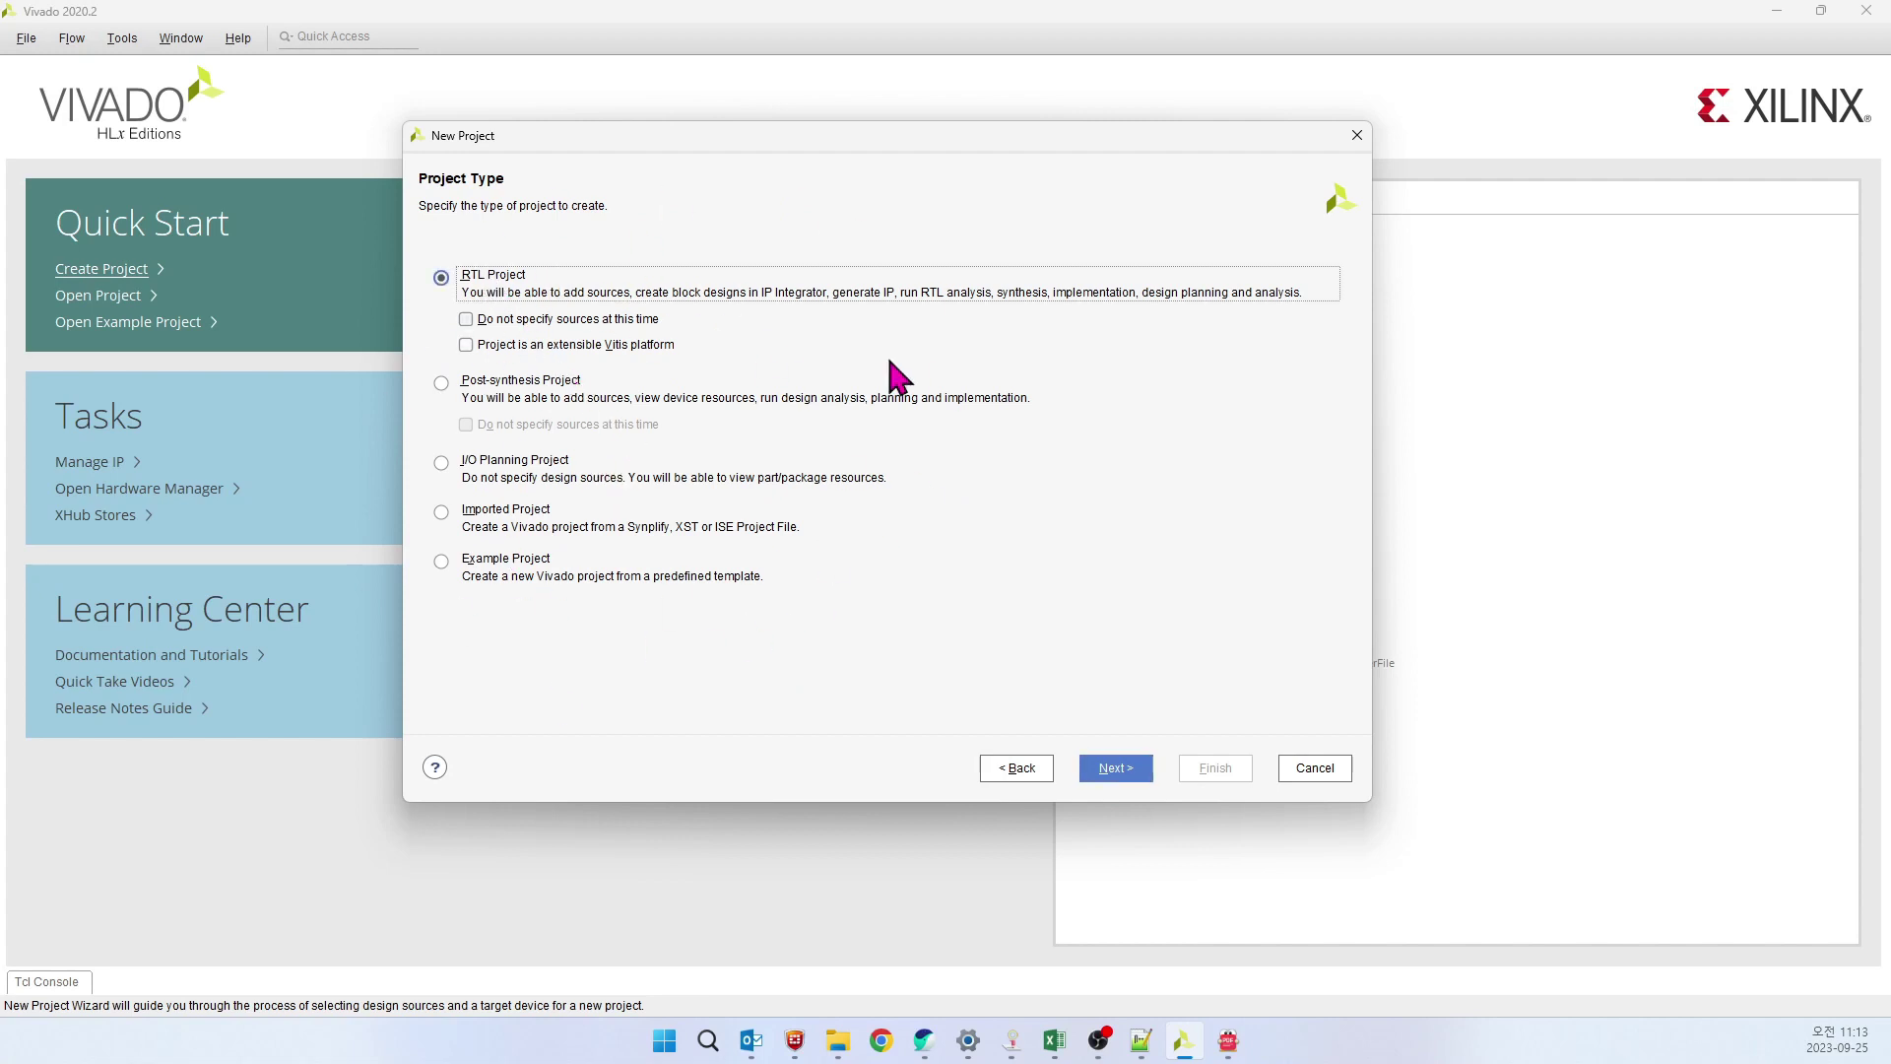
{"action": "left_click", "coordinate": [1121, 773]}
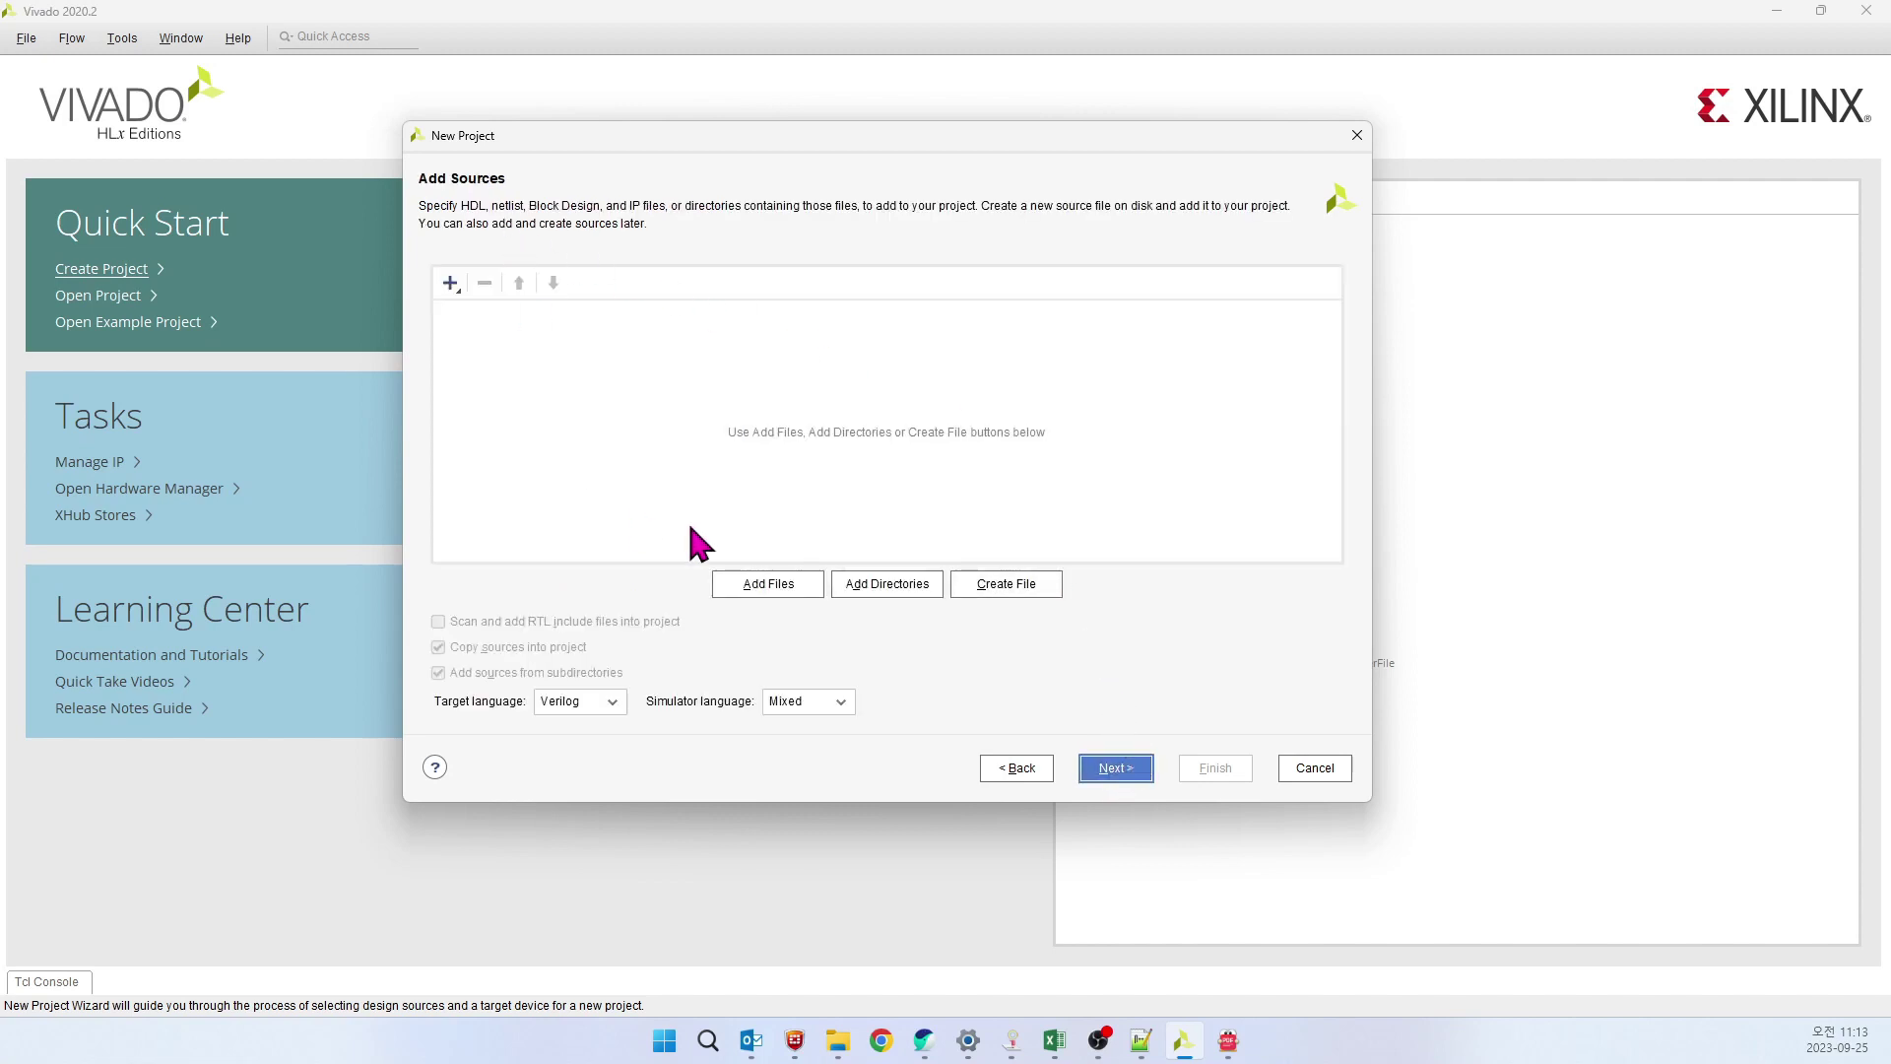
{"action": "left_click", "coordinate": [1113, 778]}
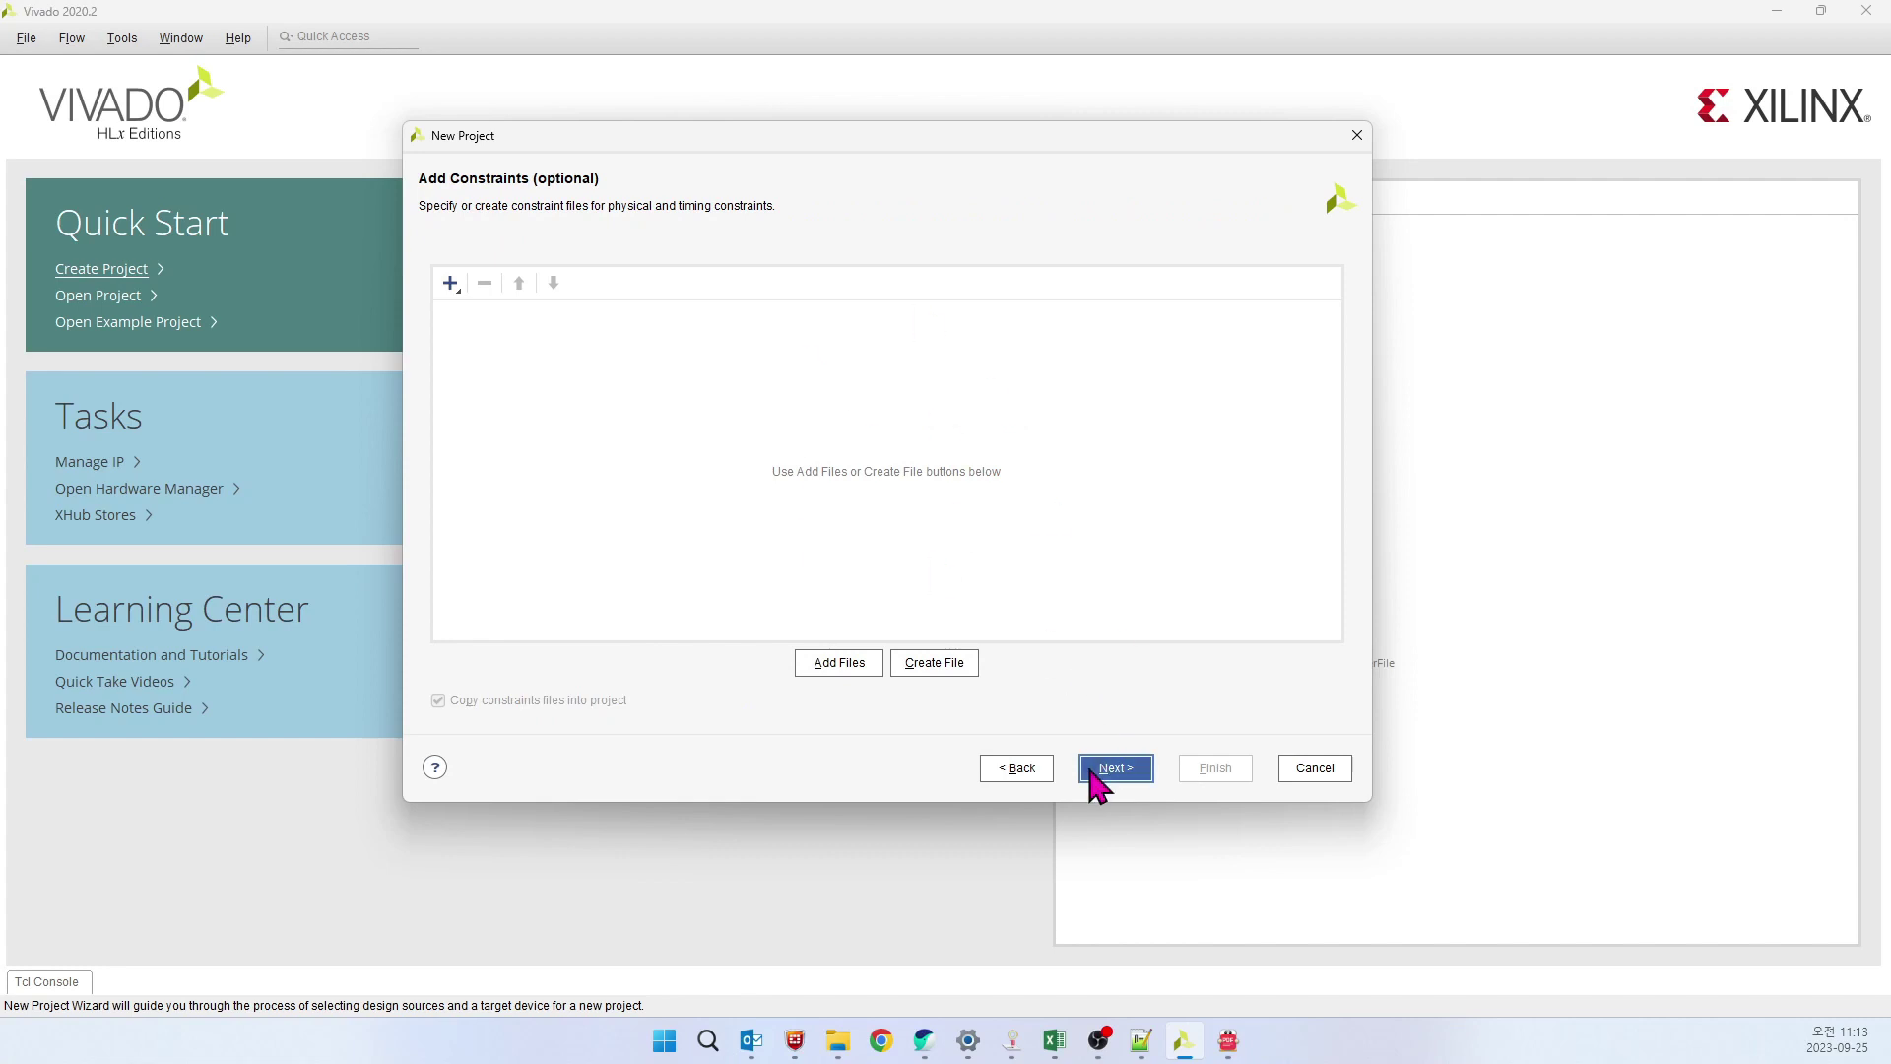
{"action": "left_click", "coordinate": [1108, 772]}
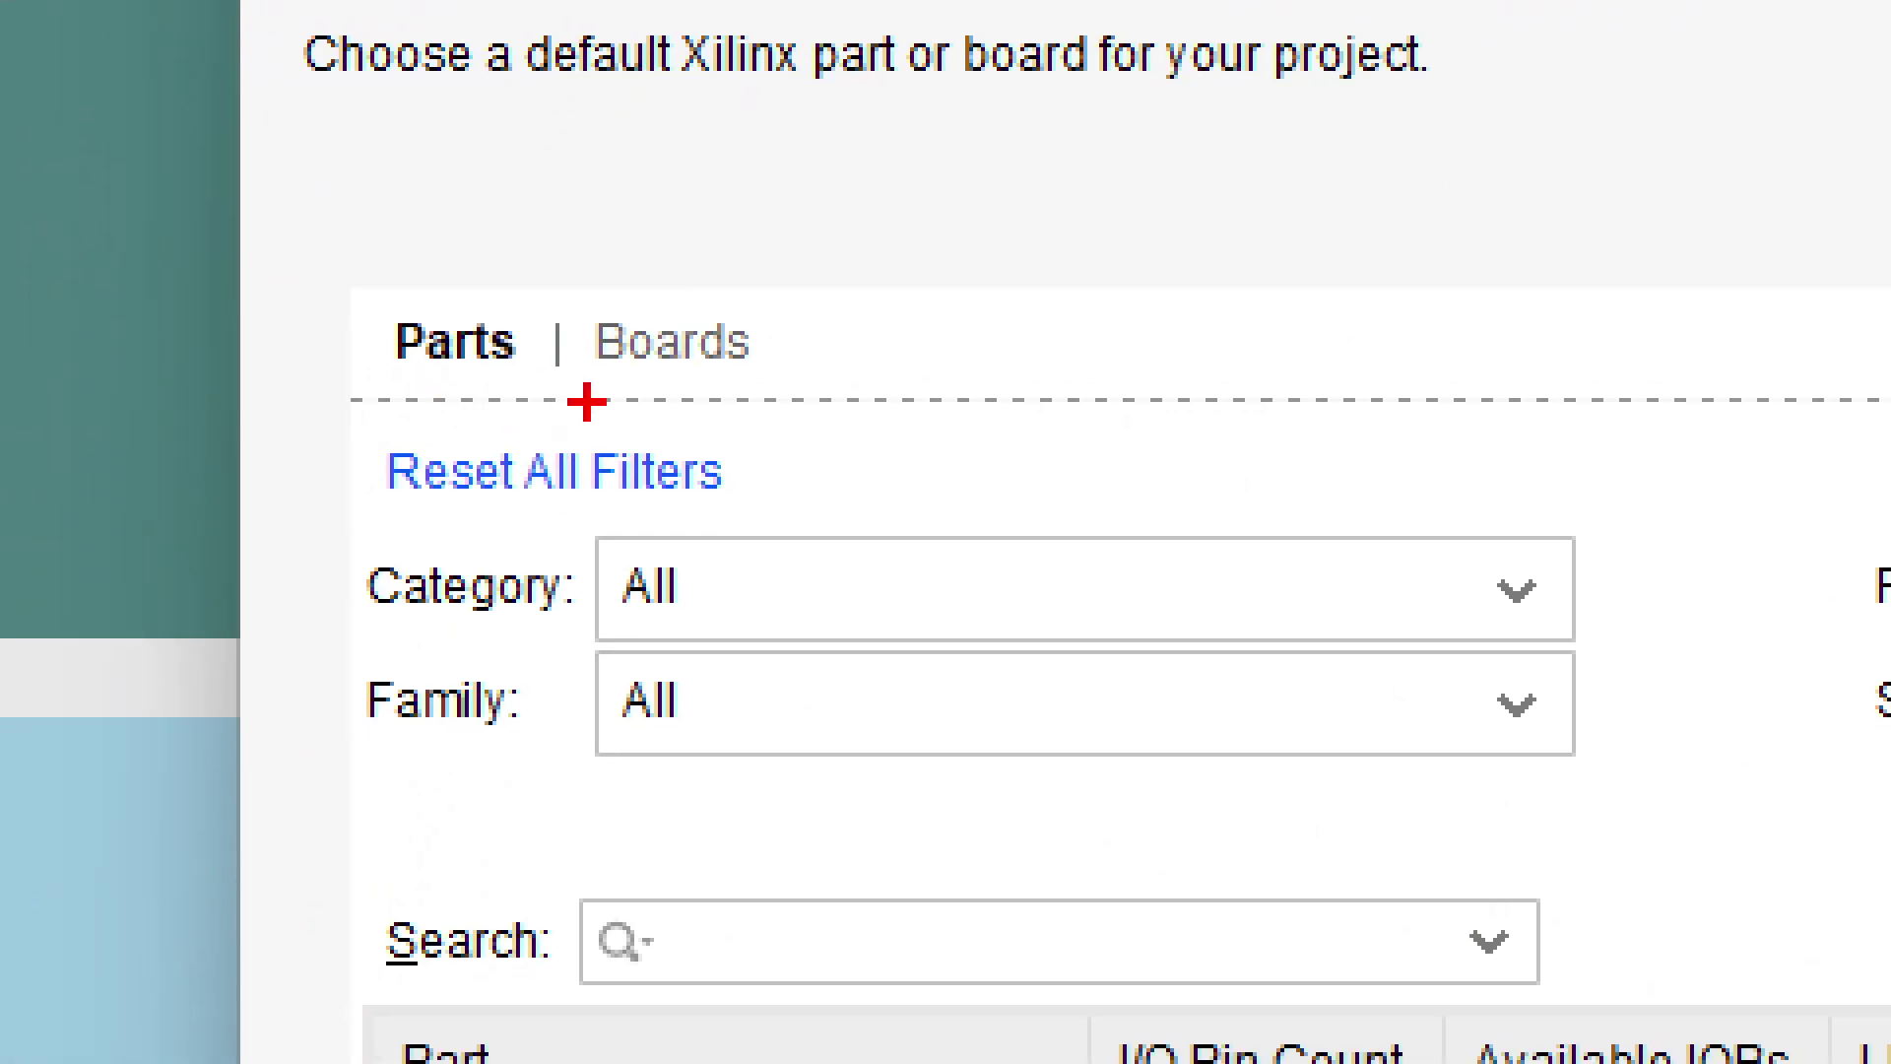
Switch the default part selection from parts to boards and select the Basys3 board
{"action": "mouse_move", "coordinate": [601, 402]}
{"action": "left_mouse_down"}
{"action": "mouse_move", "coordinate": [823, 281]}
{"action": "mouse_move", "coordinate": [558, 325]}
{"action": "mouse_move", "coordinate": [642, 421]}
{"action": "left_mouse_up"}
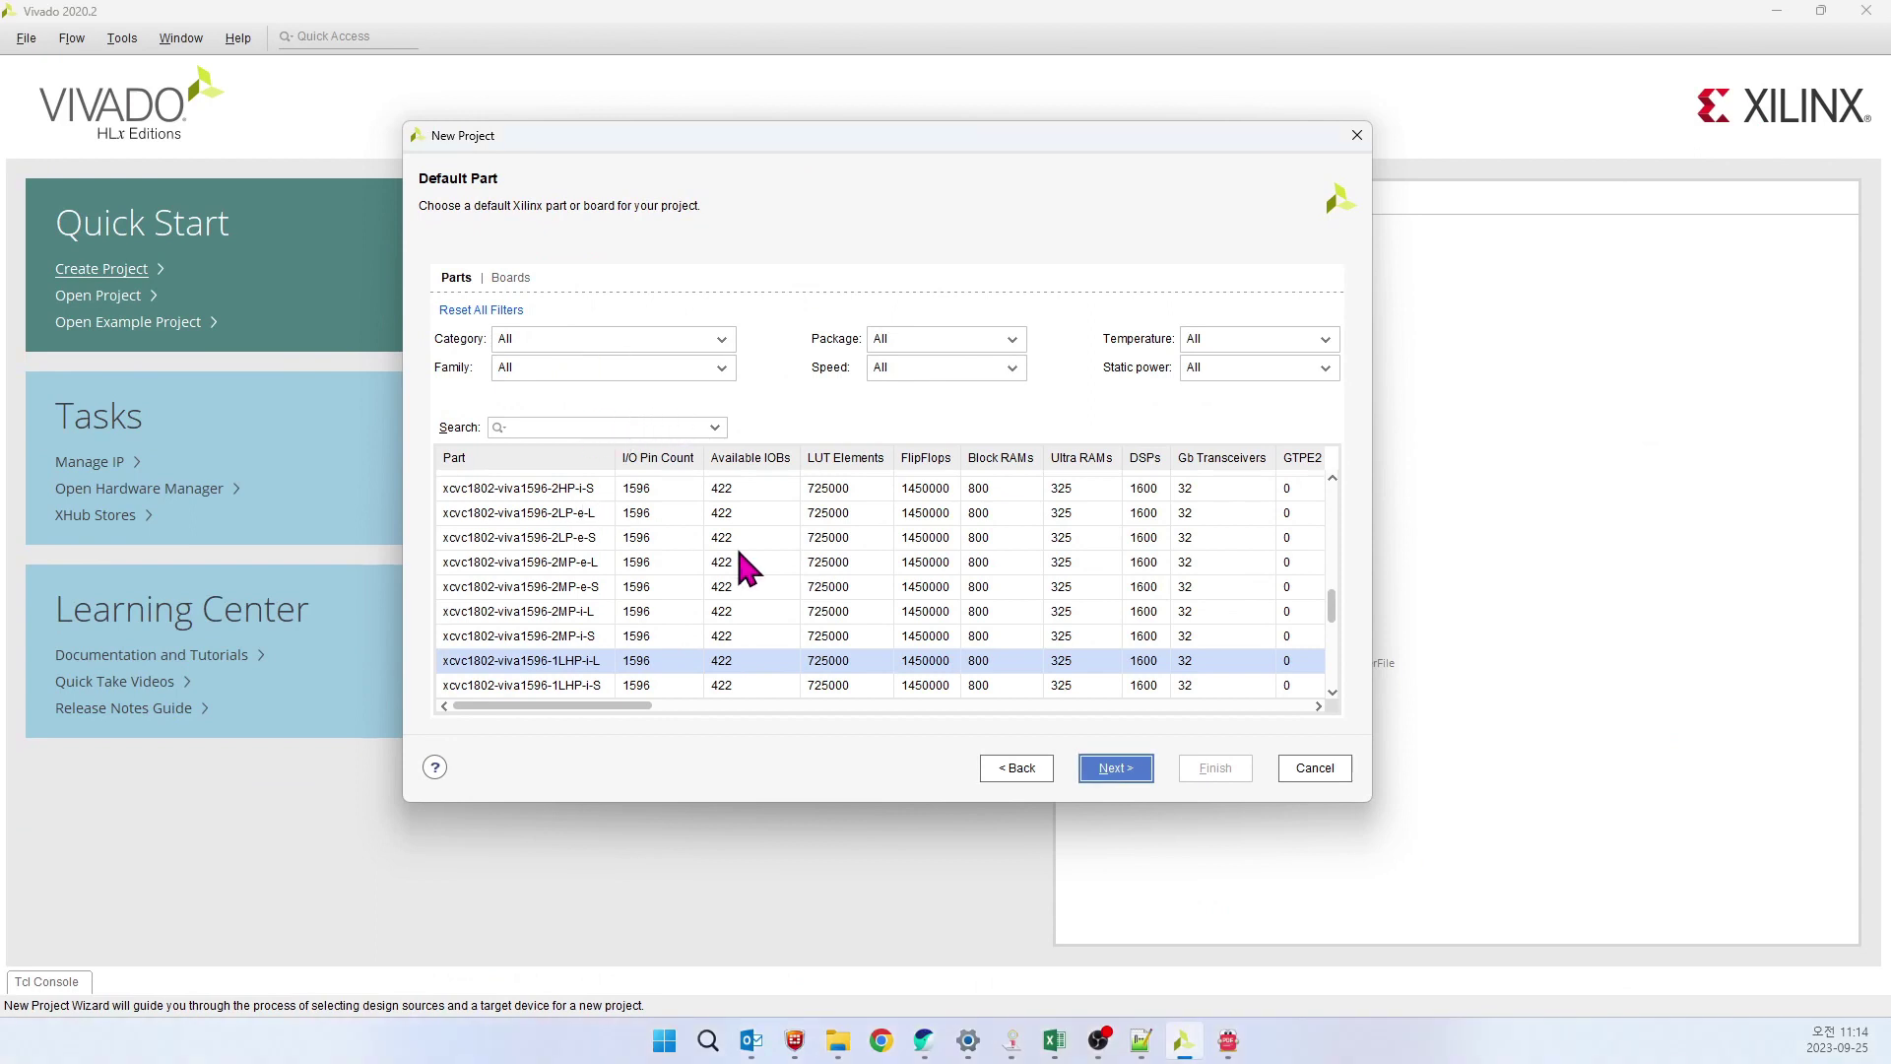
{"action": "scroll", "coordinate": [735, 547], "scroll_direction": "down", "scroll_amount": 5}
{"action": "scroll", "coordinate": [965, 620], "scroll_direction": "up", "scroll_amount": 5}
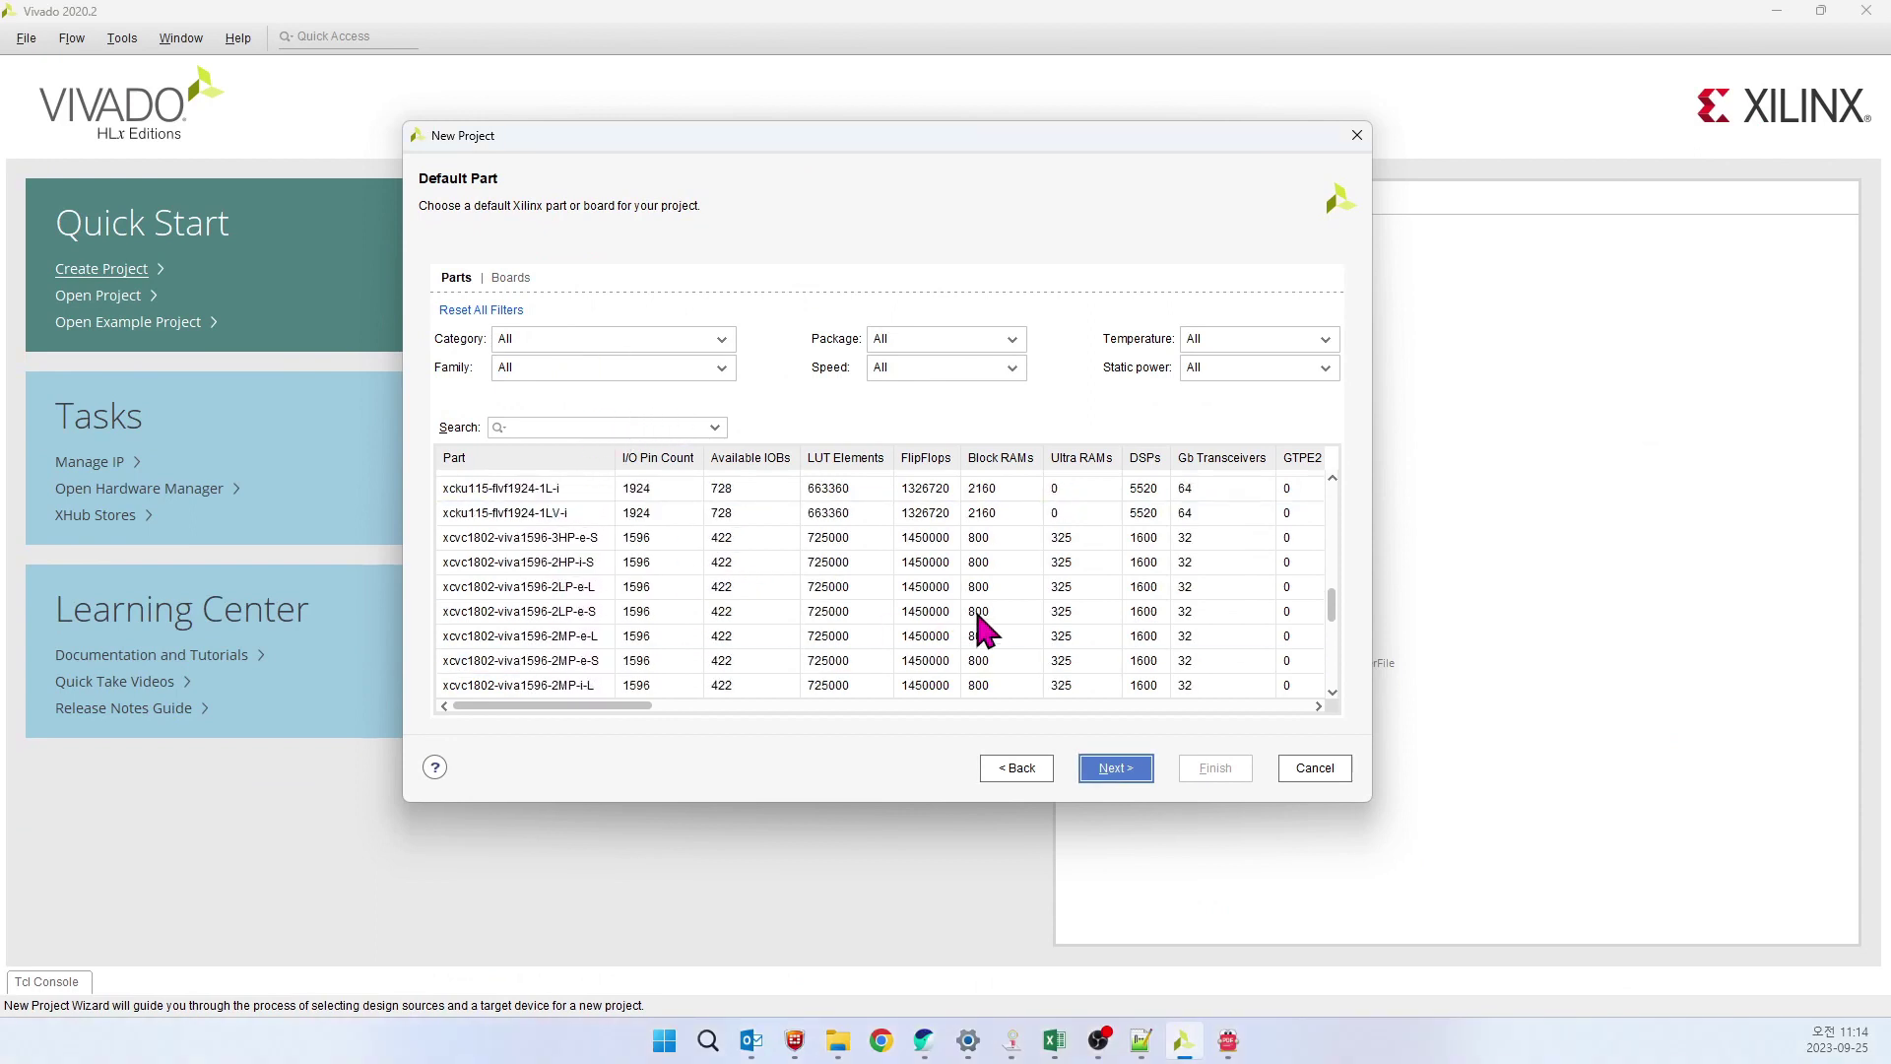
{"action": "left_click", "coordinate": [630, 588]}
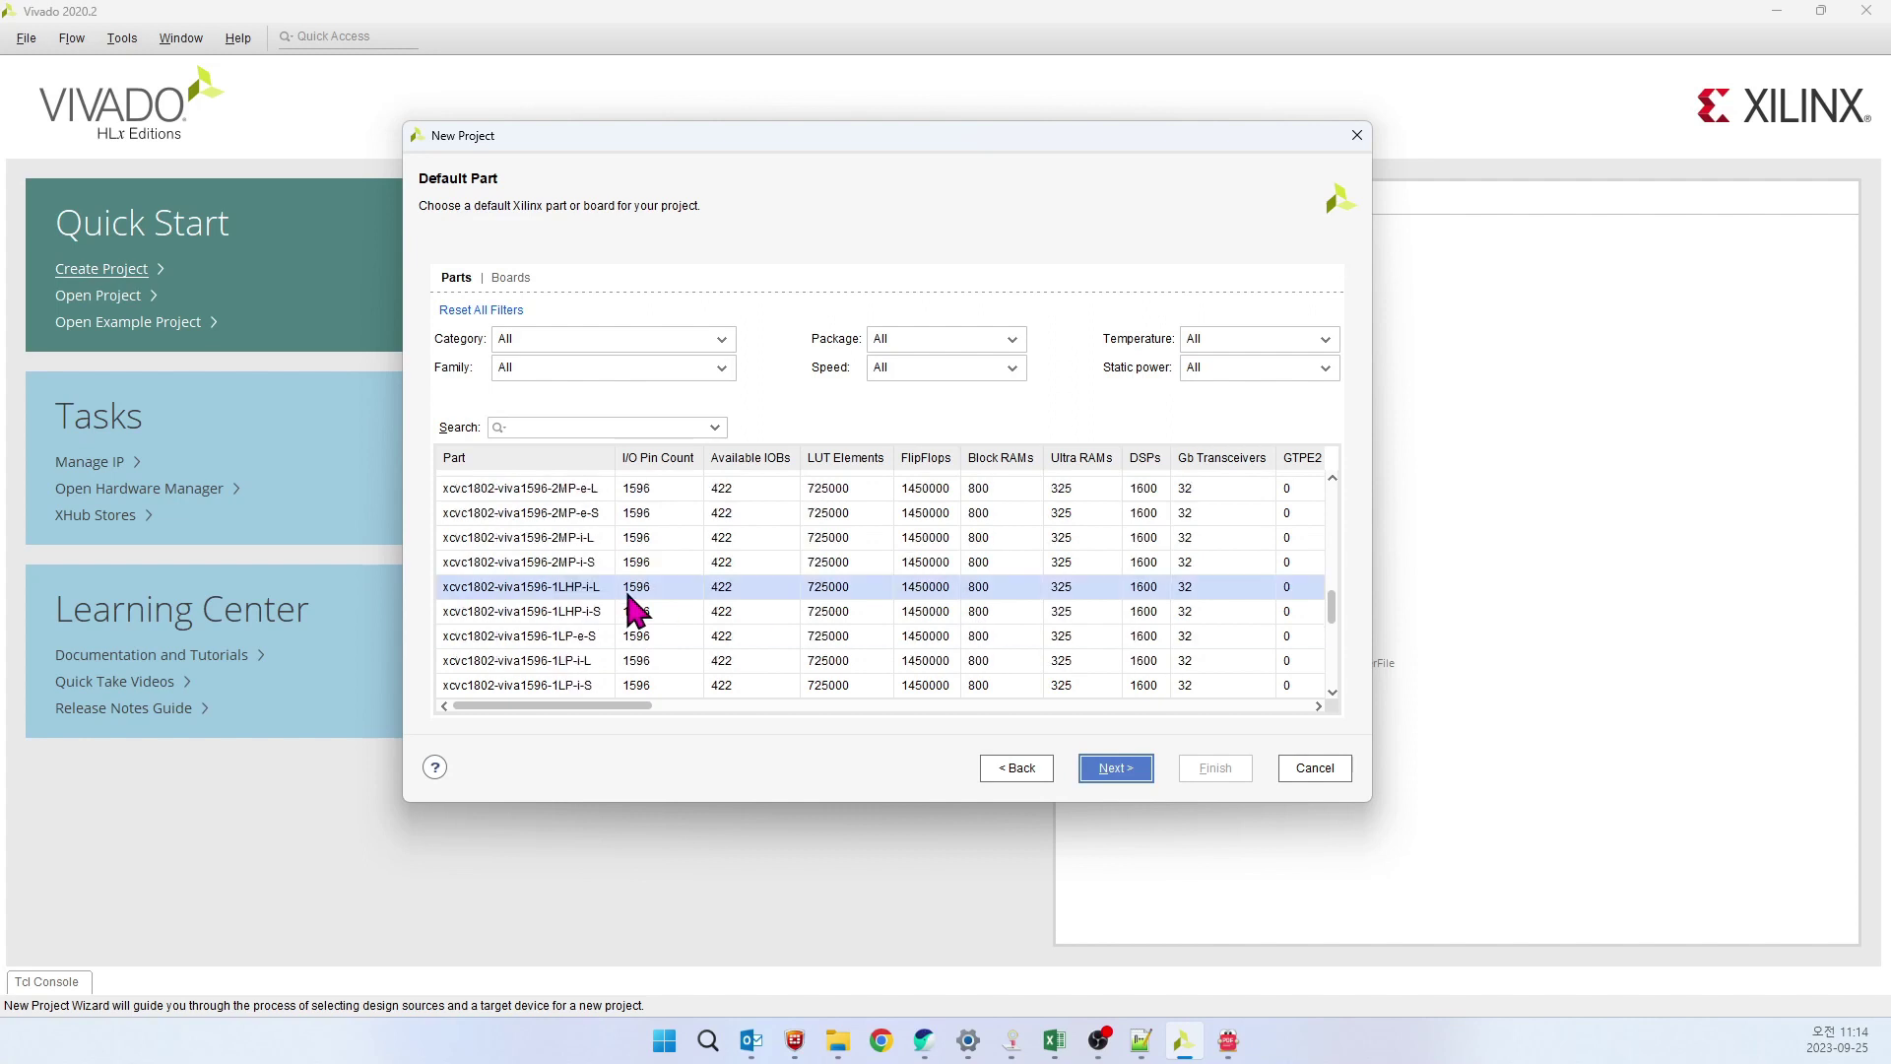
{"action": "left_click", "coordinate": [522, 278]}
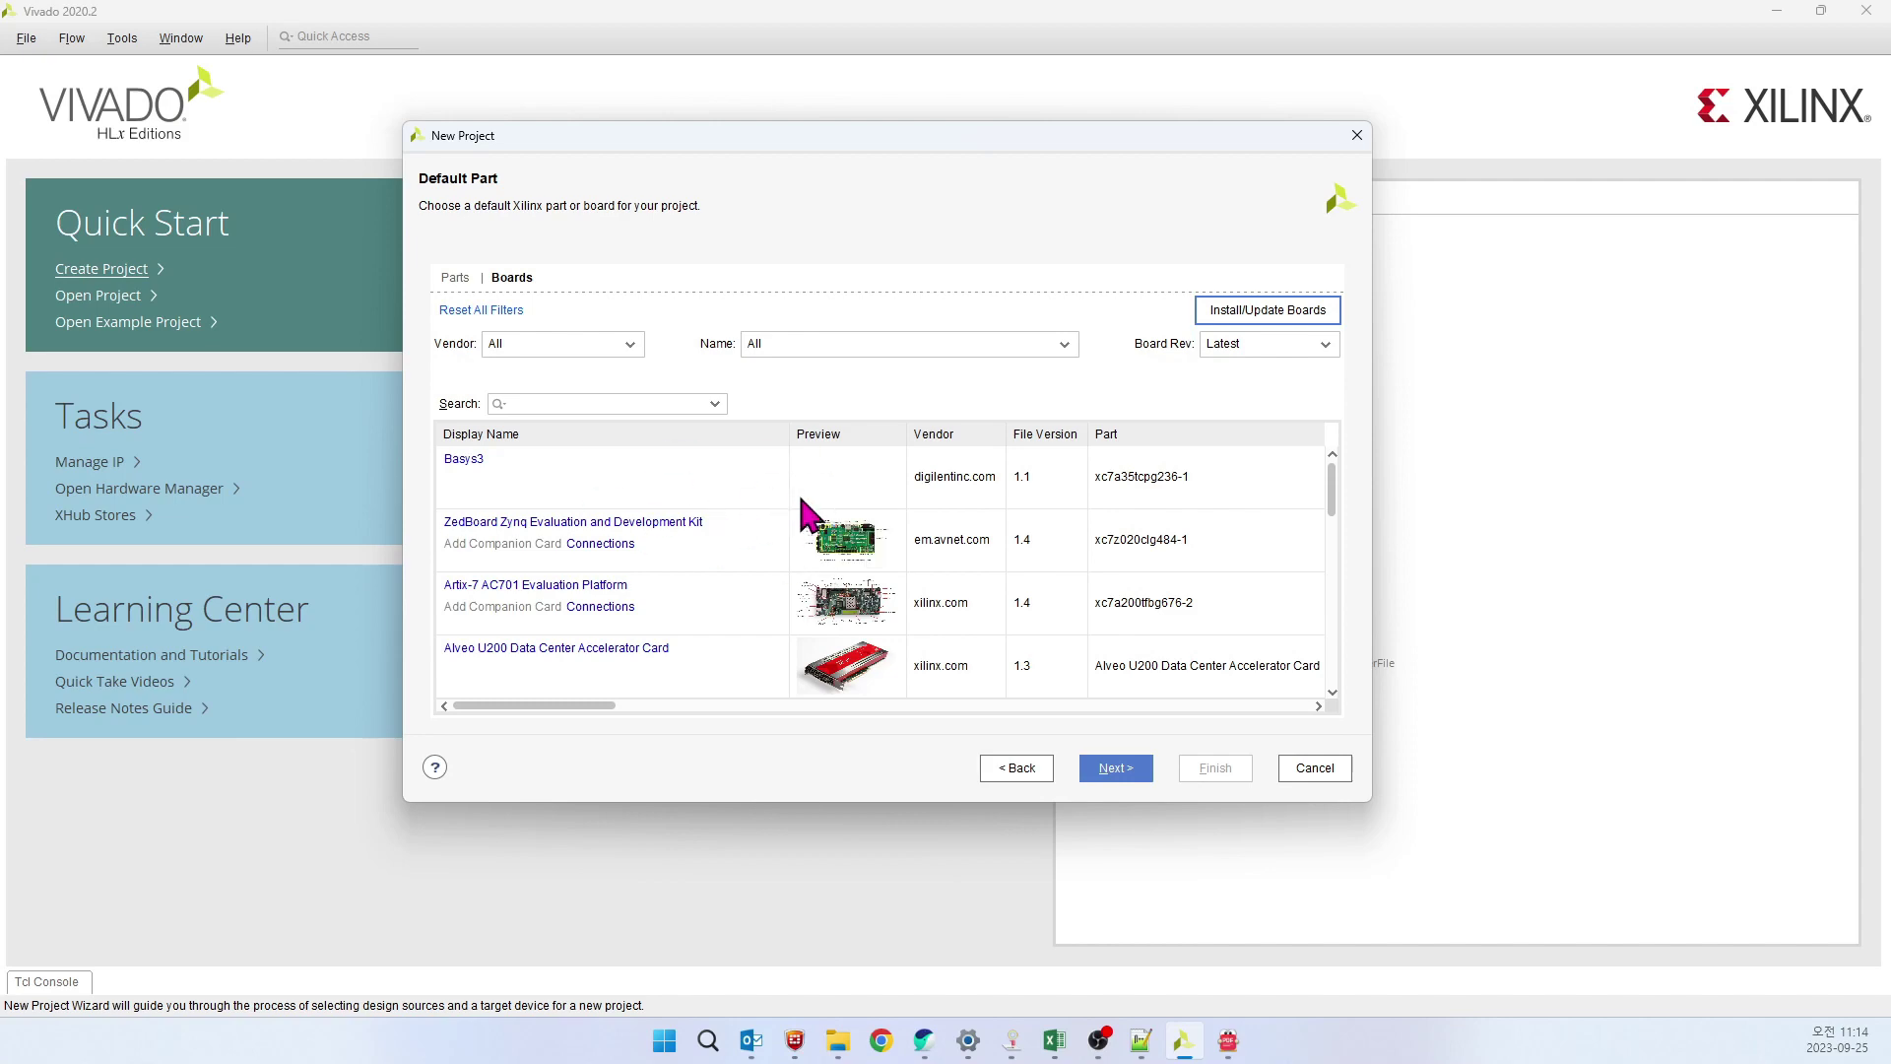
{"action": "left_click", "coordinate": [845, 489]}
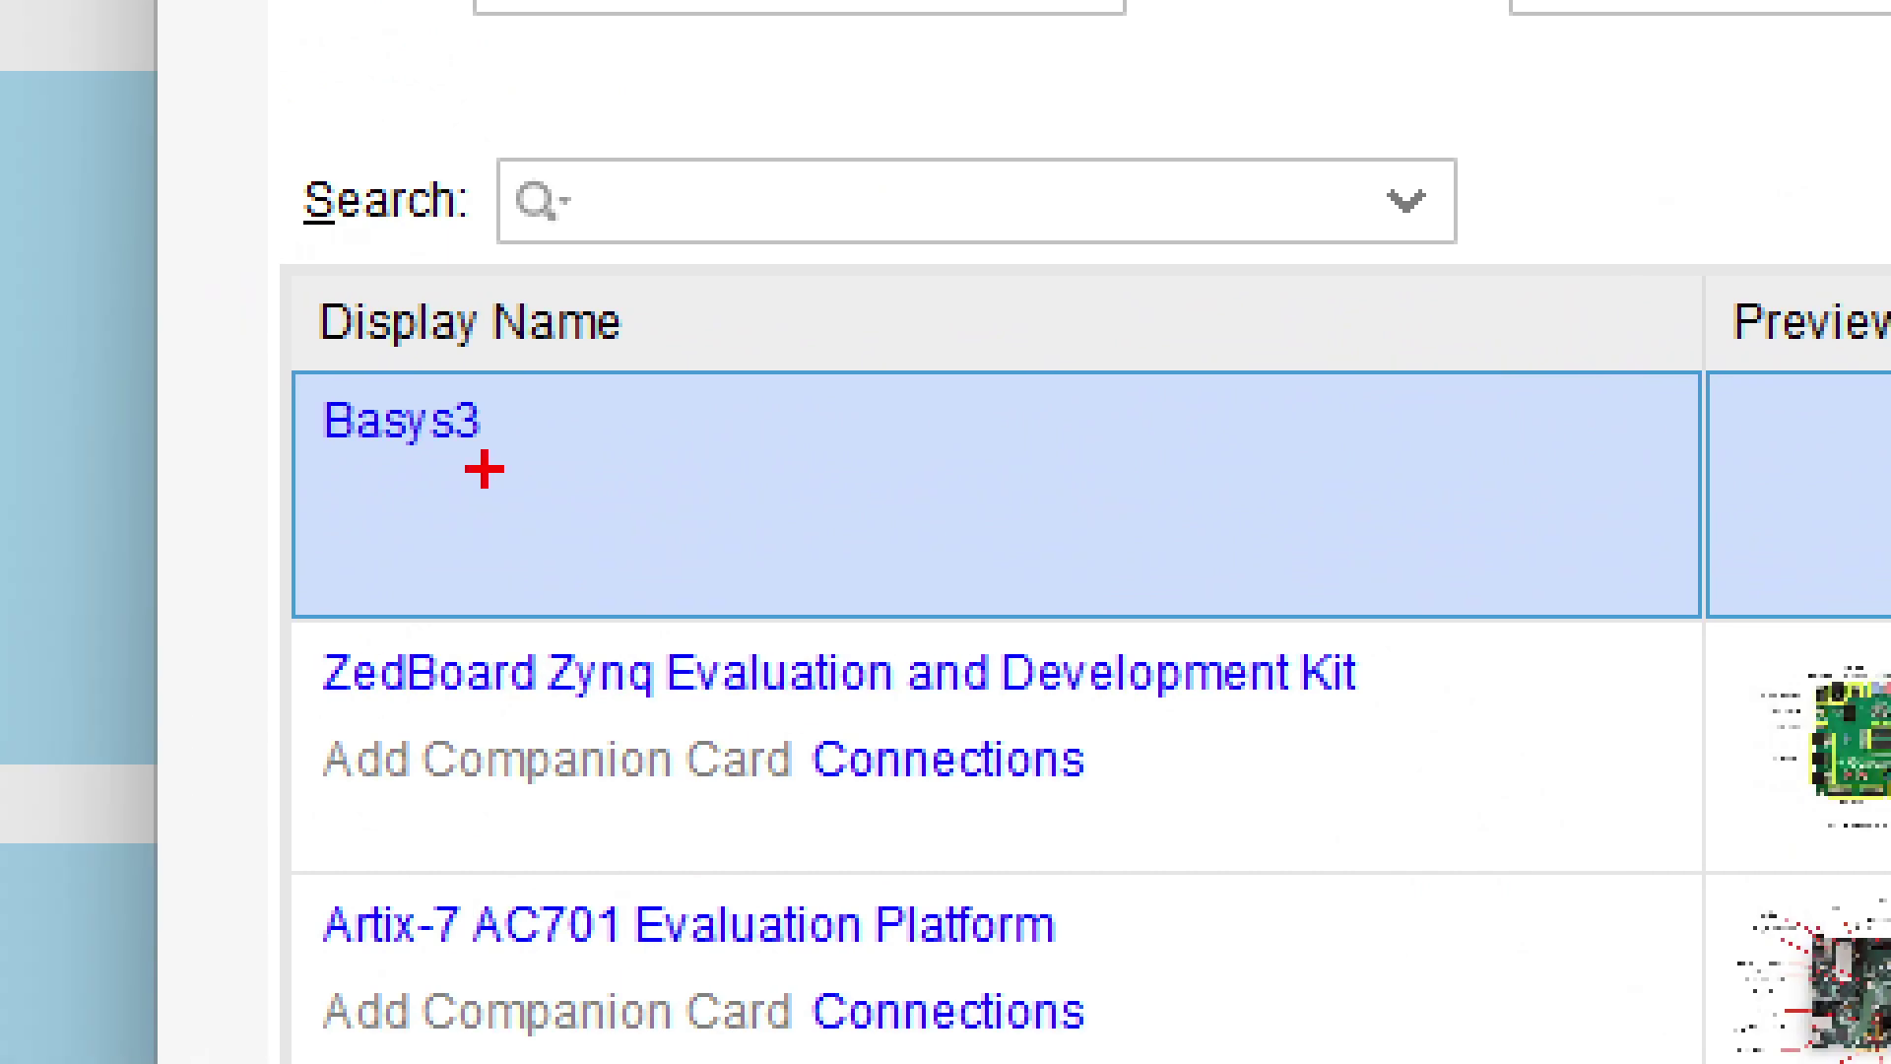
{"action": "left_click_drag", "start_coordinate": [437, 475], "coordinate": [474, 441]}
{"action": "left_click_drag", "start_coordinate": [292, 490], "coordinate": [445, 357]}
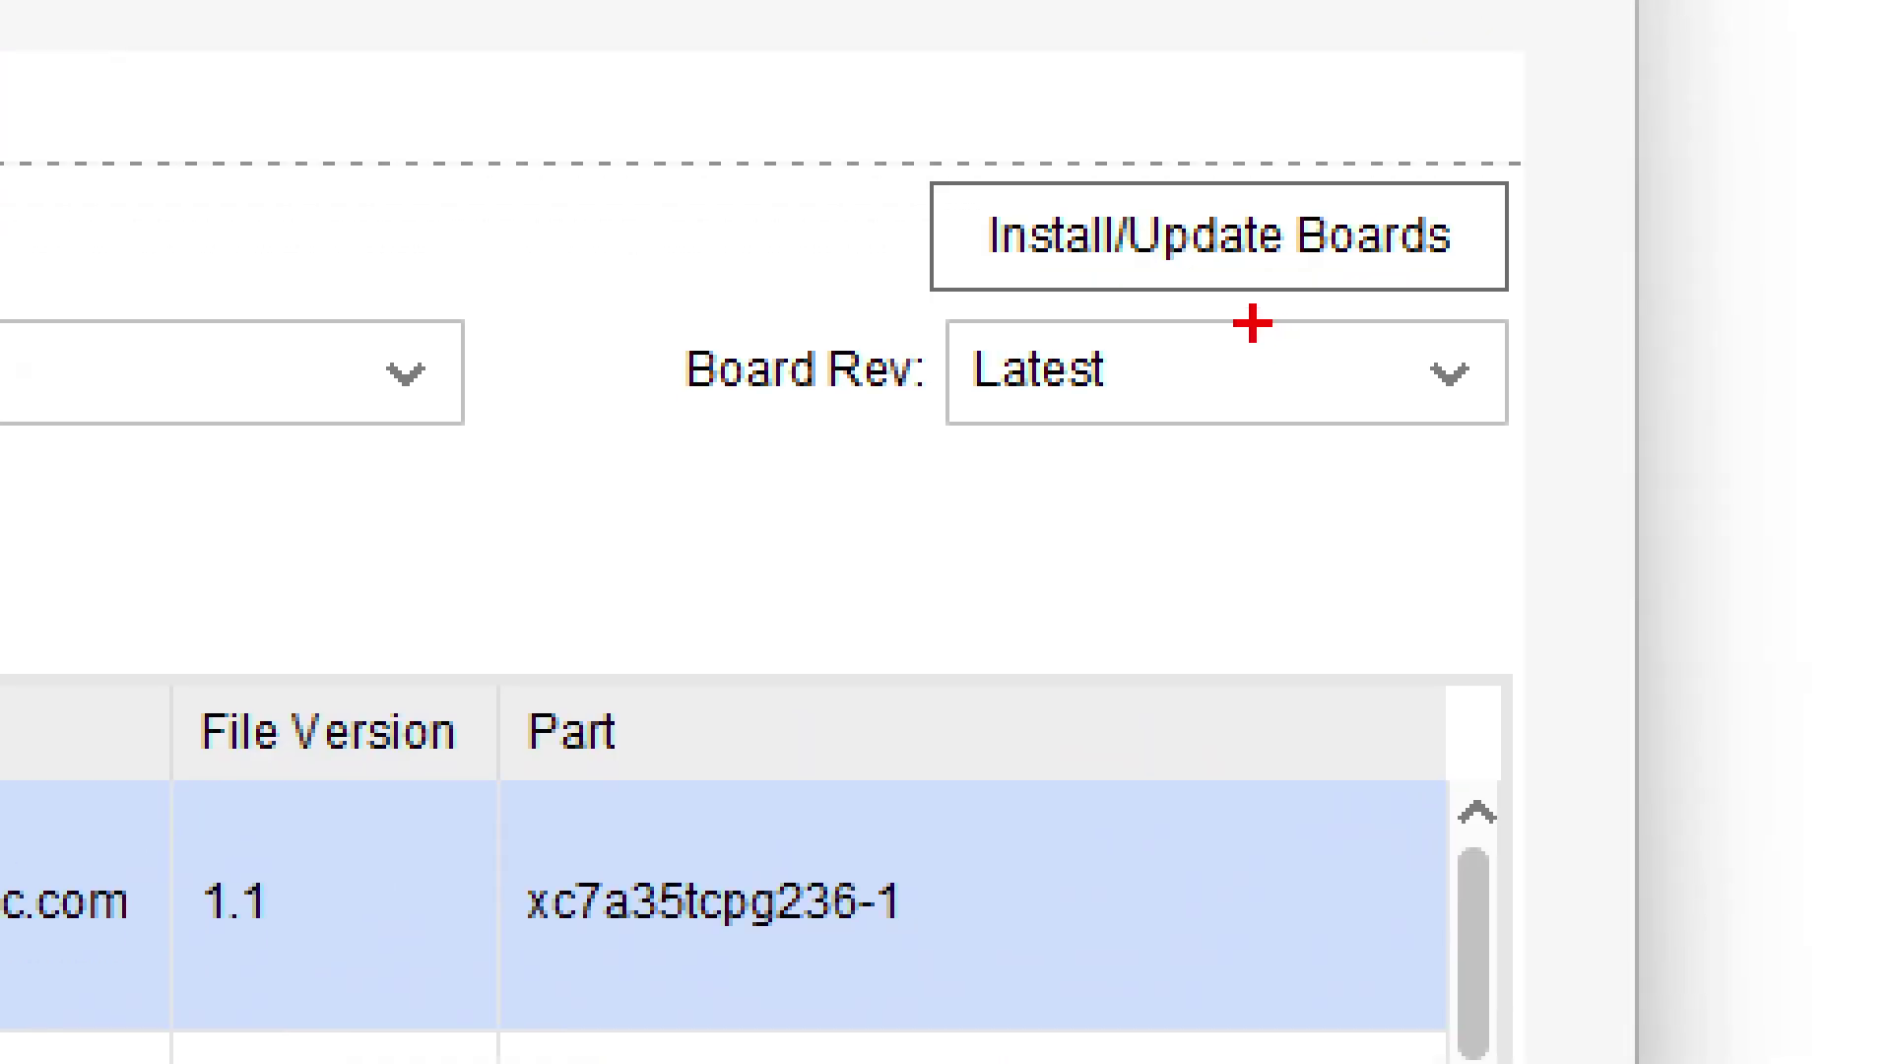
{"action": "mouse_move", "coordinate": [924, 319]}
{"action": "left_mouse_down"}
{"action": "mouse_move", "coordinate": [1498, 287]}
{"action": "mouse_move", "coordinate": [1501, 153]}
{"action": "mouse_move", "coordinate": [936, 149]}
{"action": "mouse_move", "coordinate": [884, 290]}
{"action": "mouse_move", "coordinate": [897, 335]}
{"action": "left_mouse_up"}
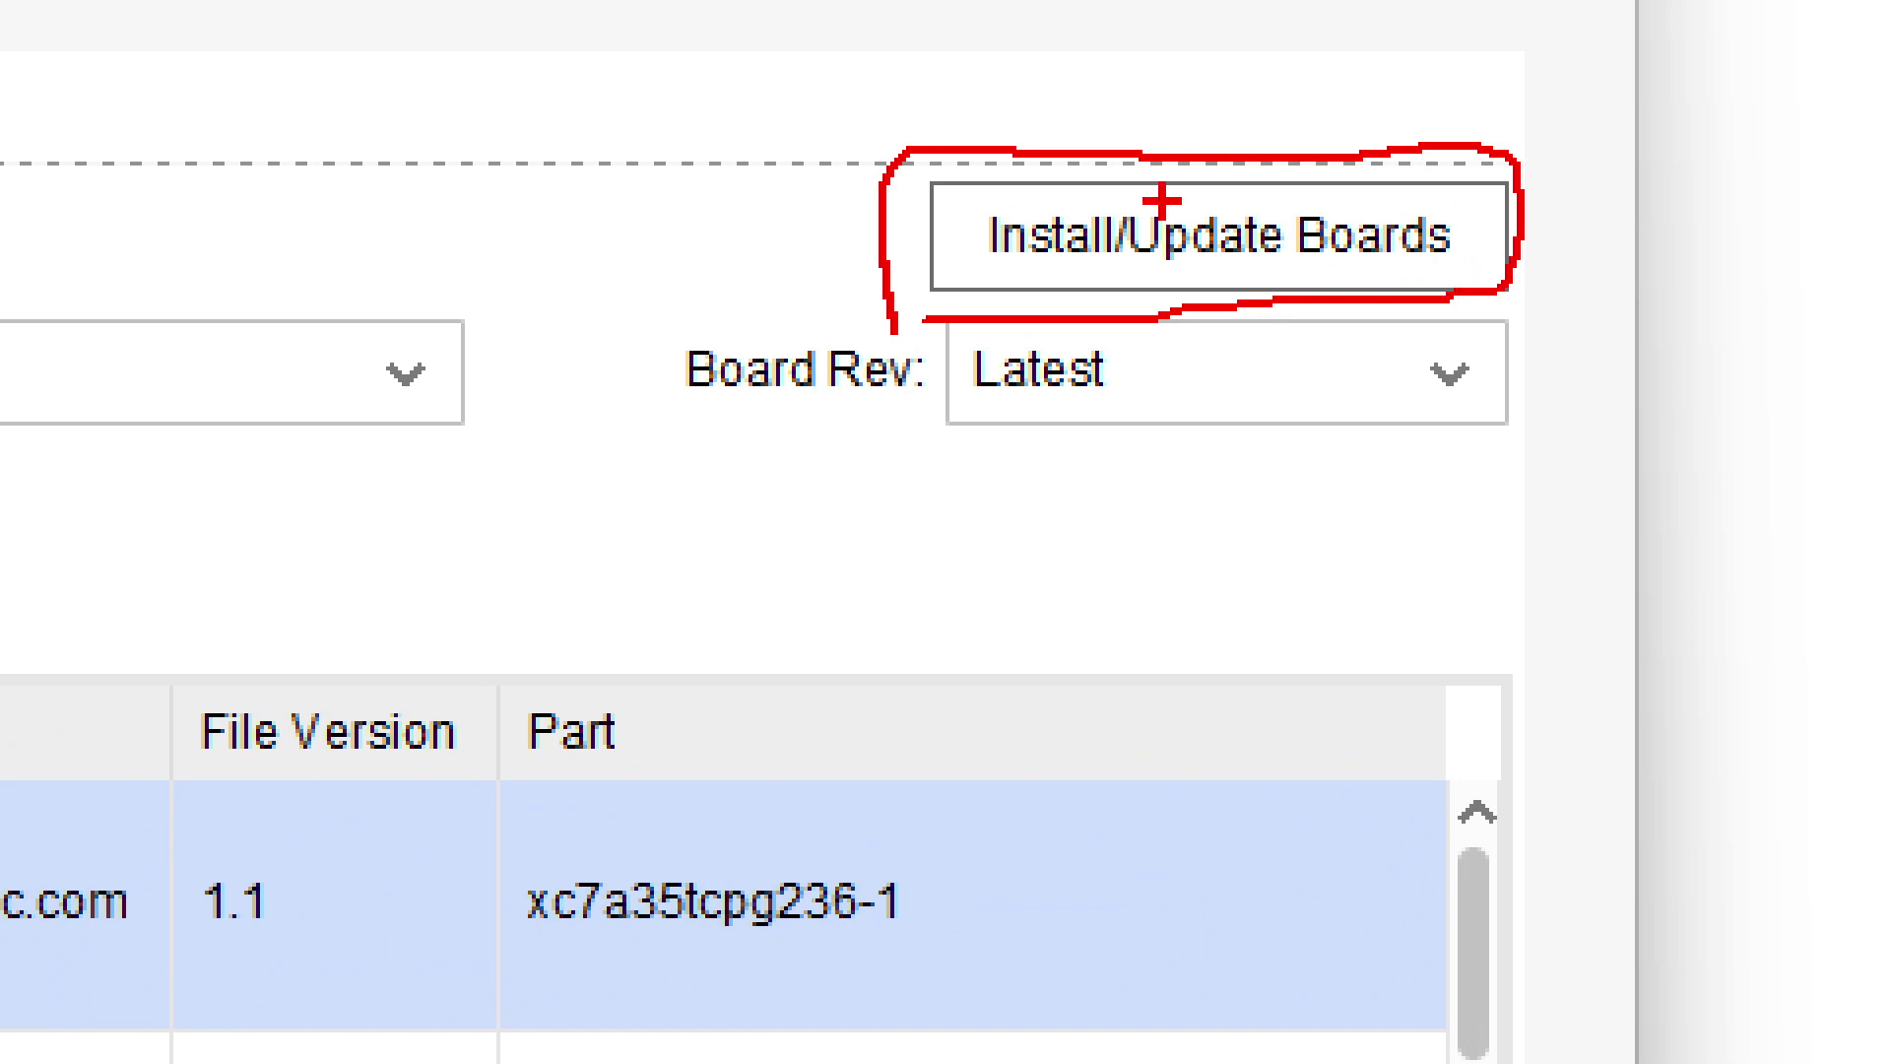
{"action": "mouse_move", "coordinate": [1218, 133]}
{"action": "left_mouse_down"}
{"action": "mouse_move", "coordinate": [1220, 212]}
{"action": "mouse_move", "coordinate": [1364, 110]}
{"action": "left_mouse_up"}
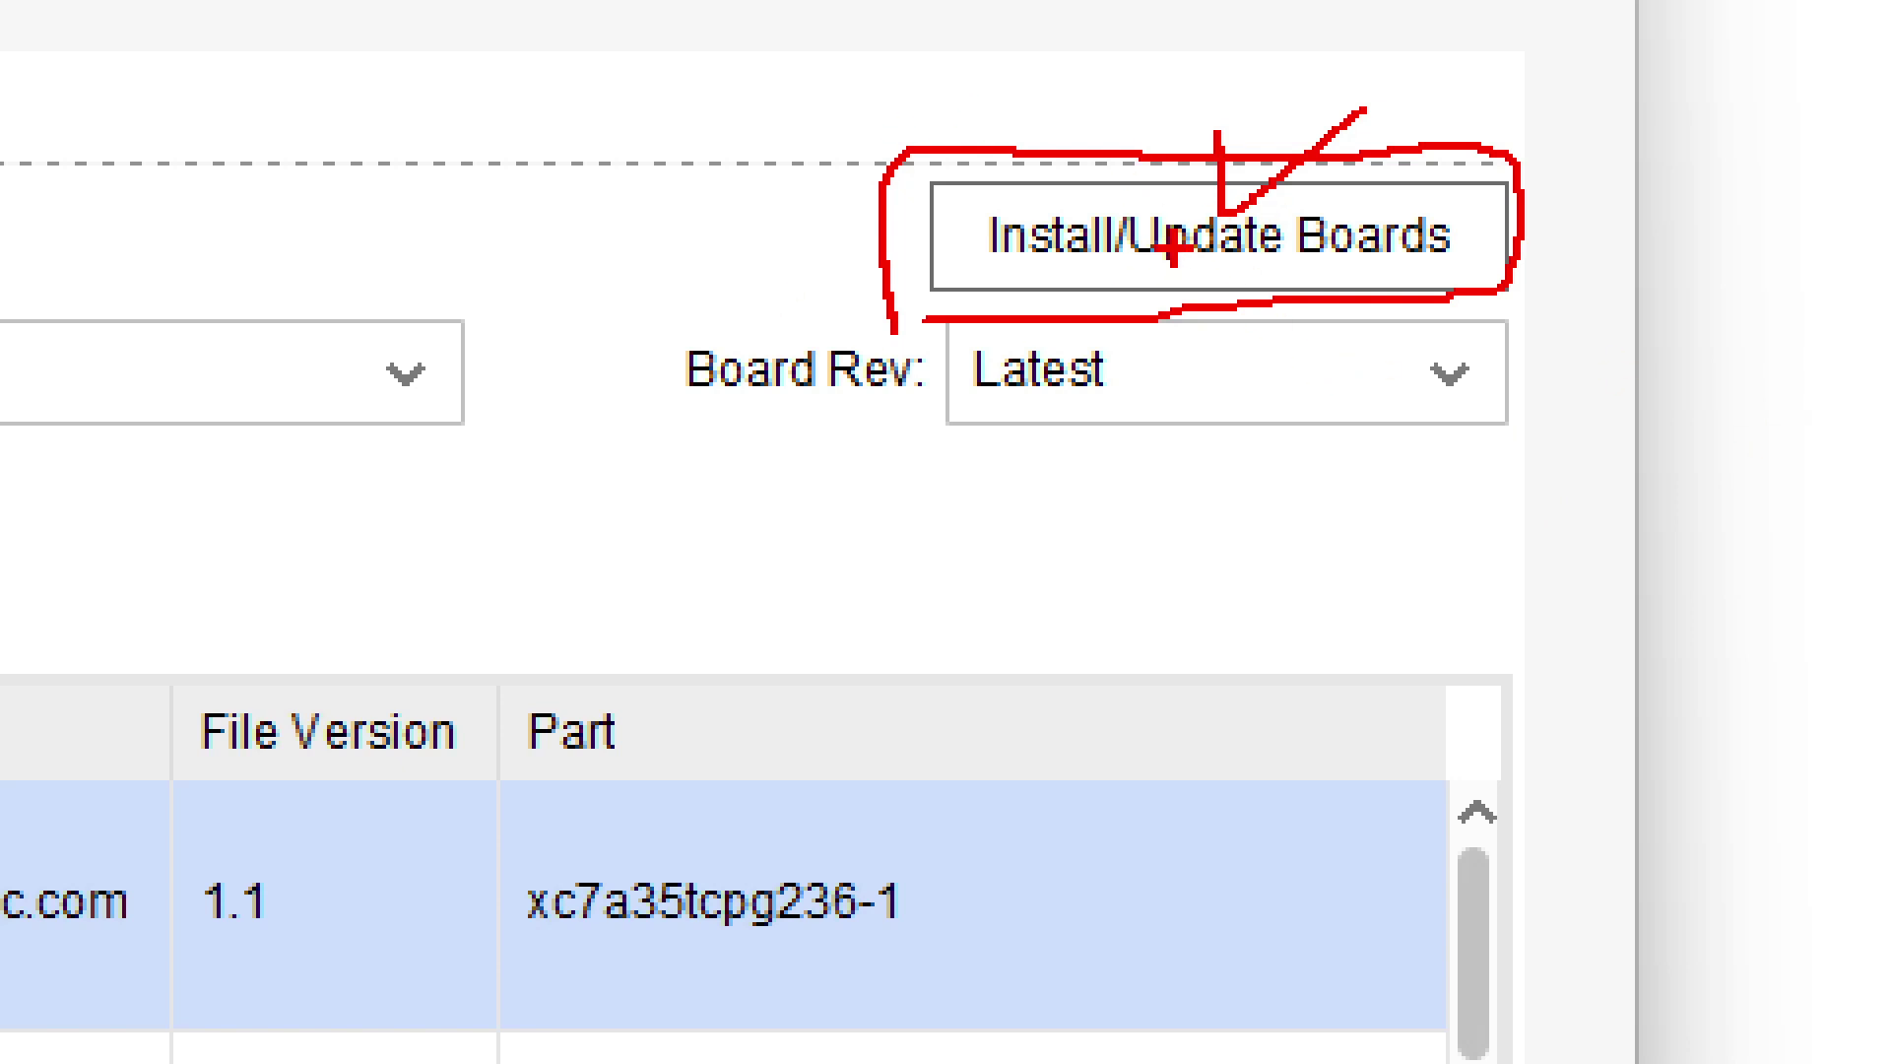
{"action": "key", "text": "Escape"}
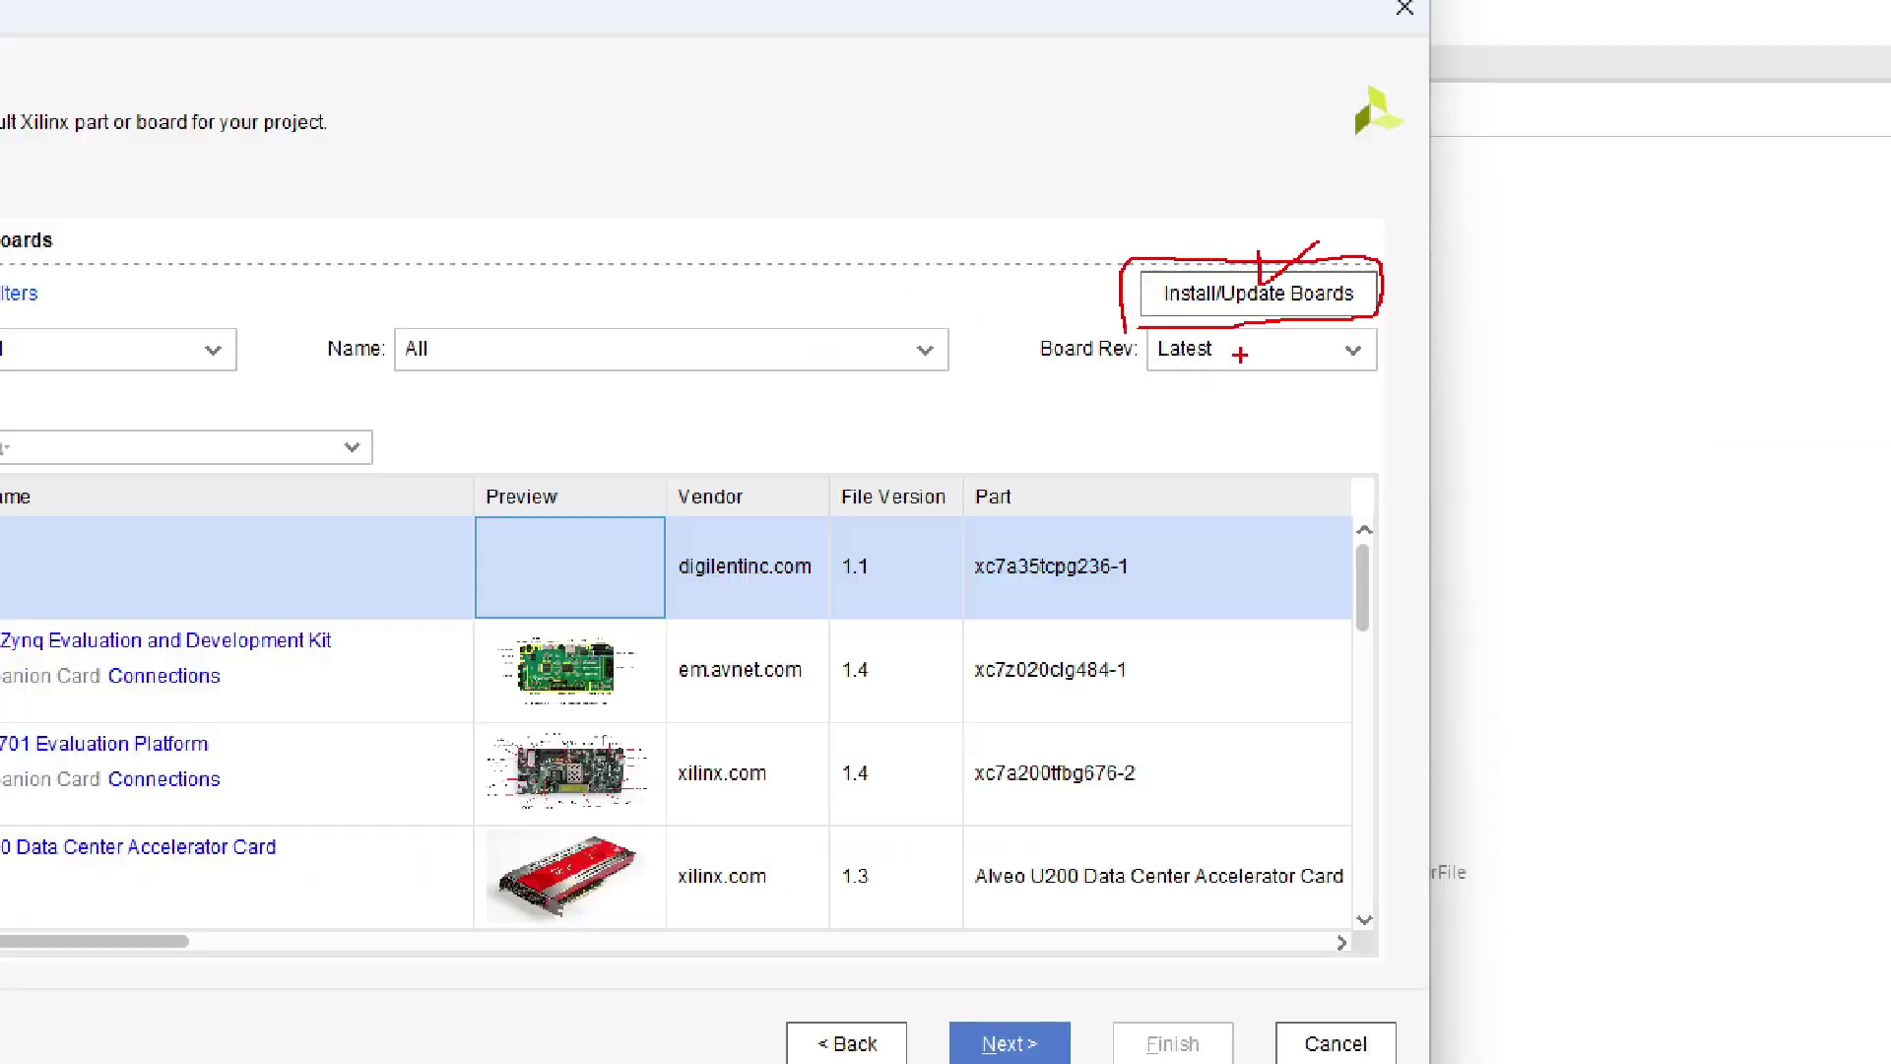
Open the board installation store and view the Basys3 entry among Digilent Inc's single-part boards
{"action": "left_click", "coordinate": [1263, 311]}
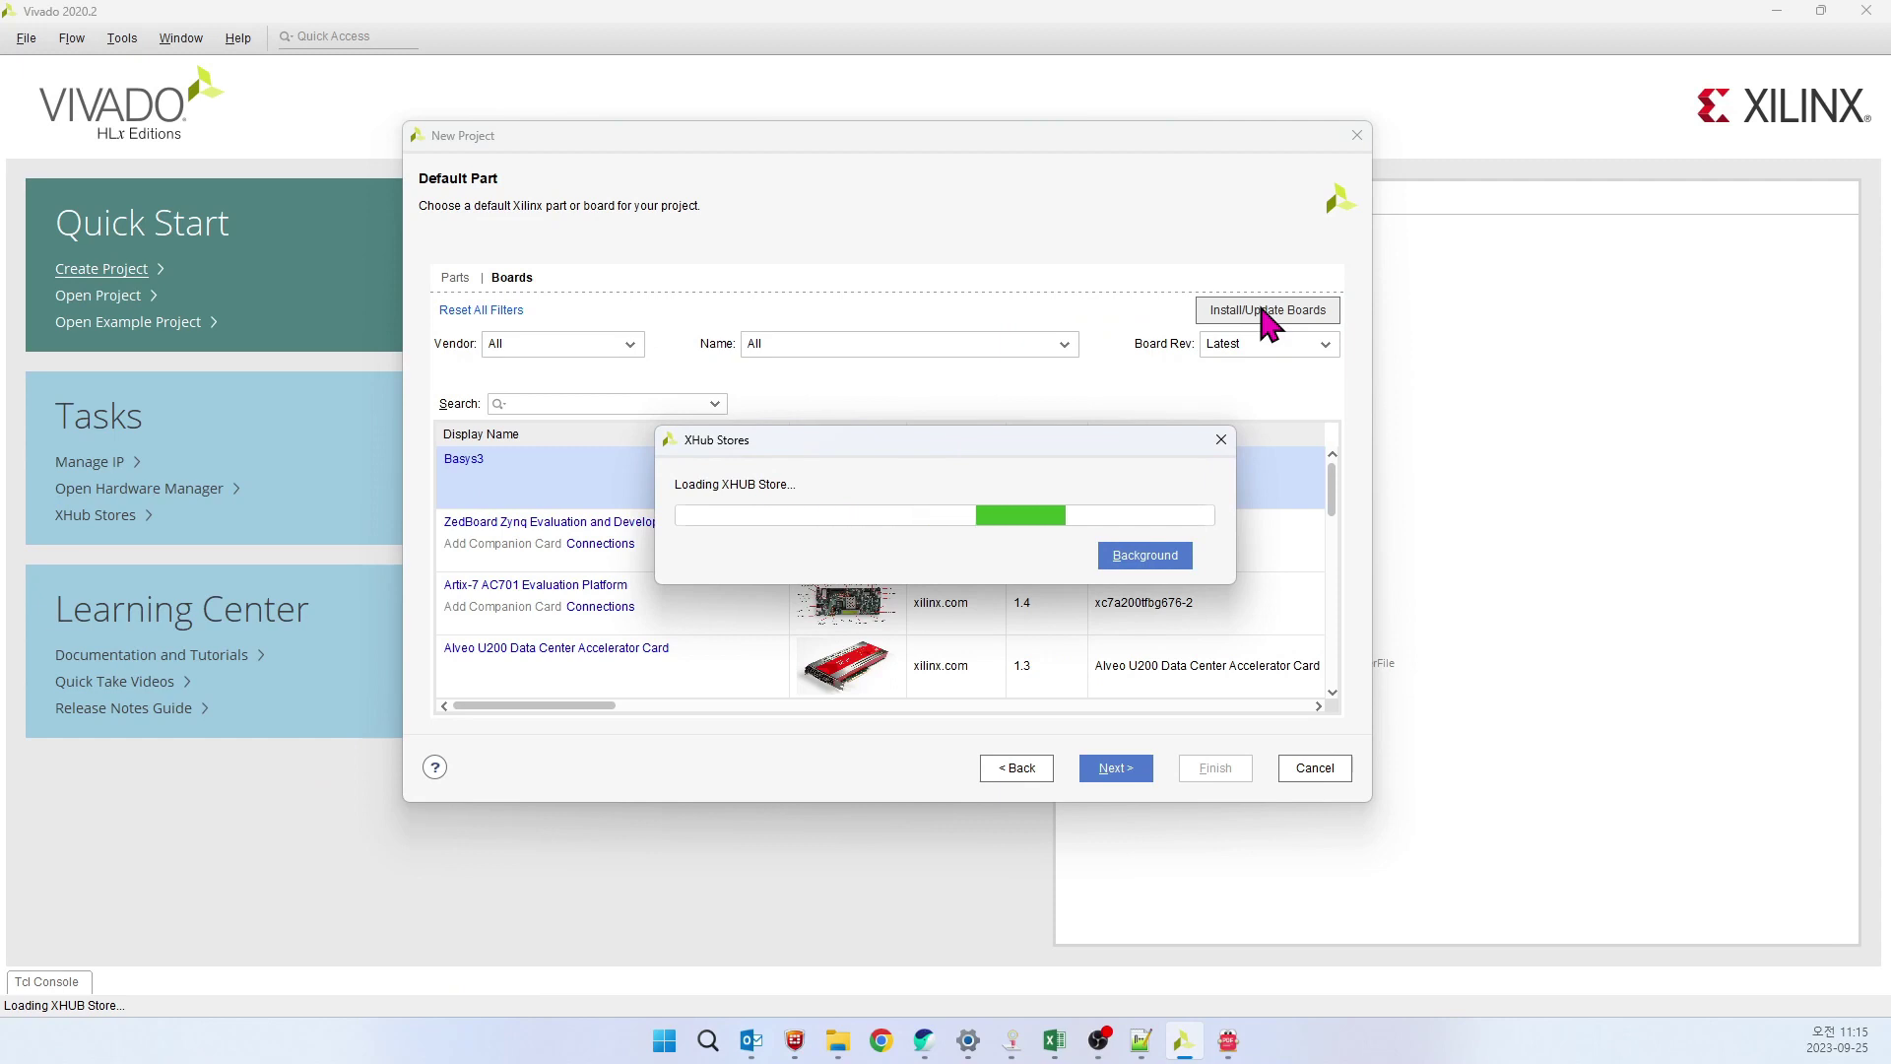
{"action": "left_click", "coordinate": [1025, 569]}
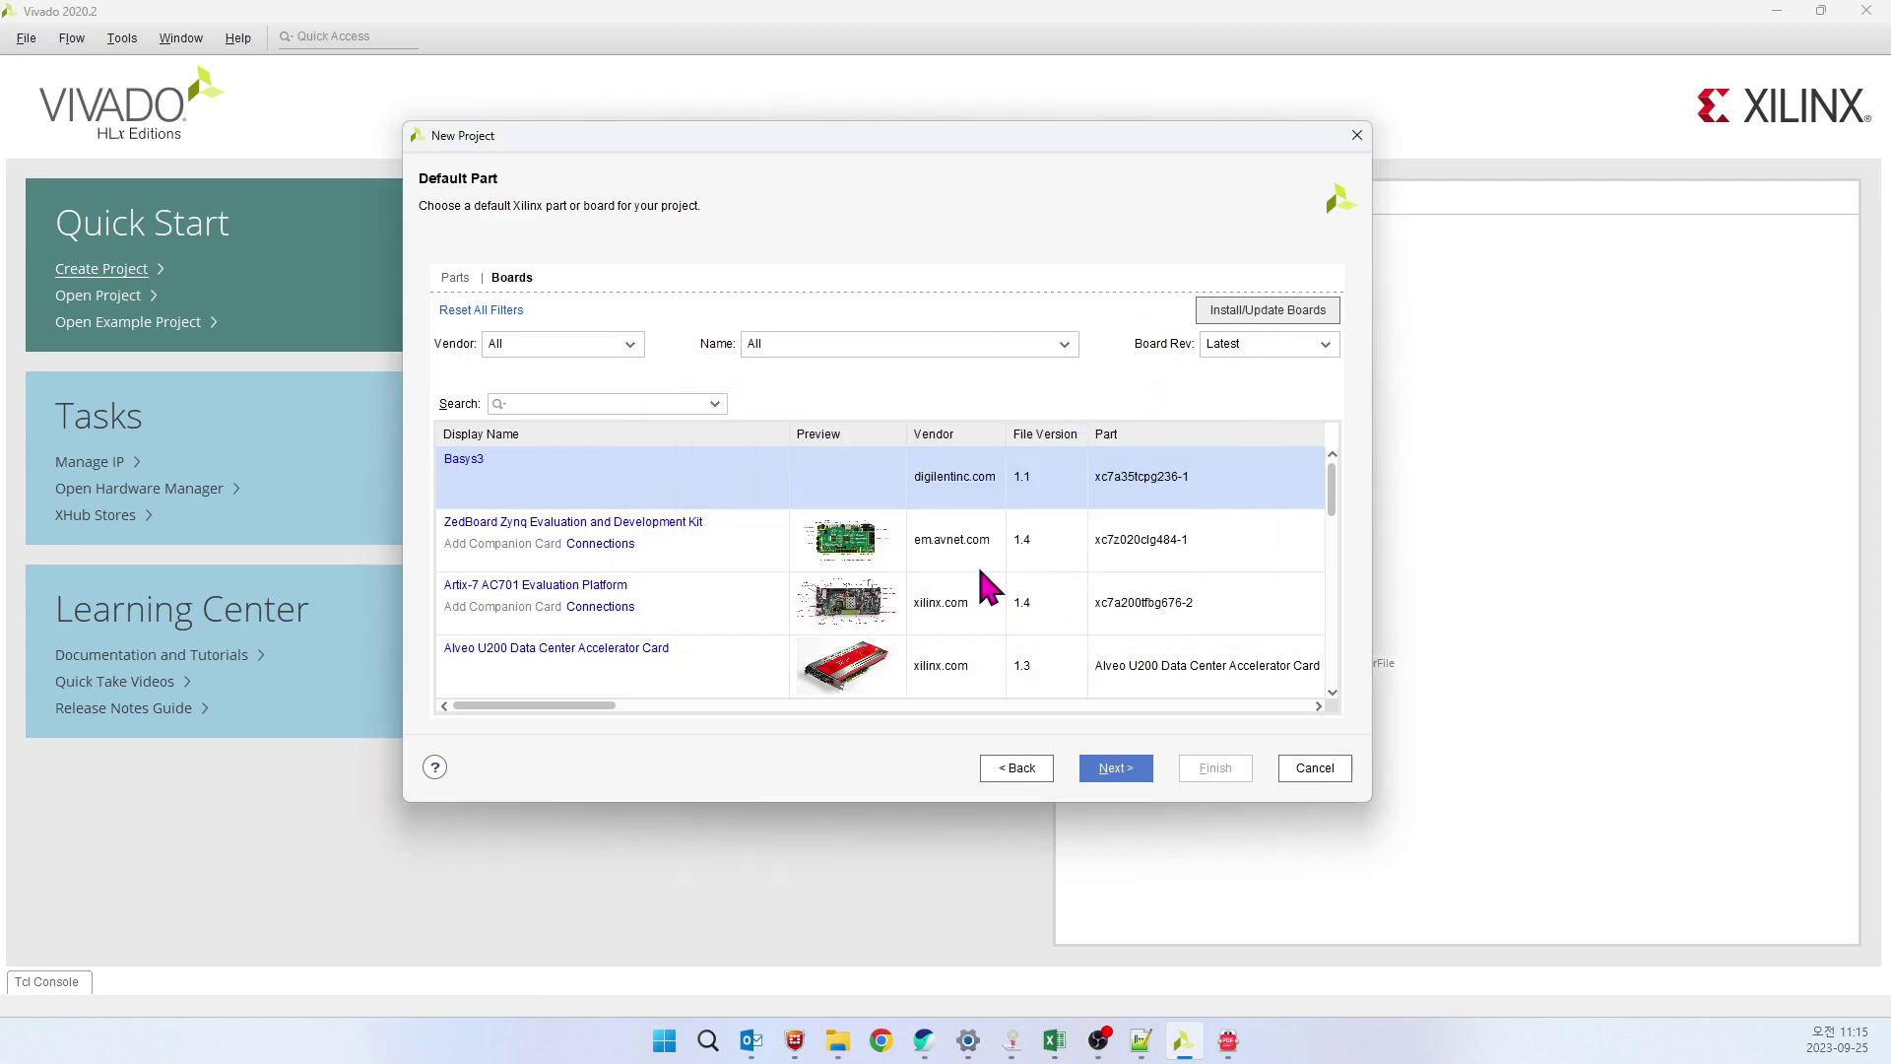
{"action": "left_click_drag", "start_coordinate": [1013, 139], "coordinate": [1081, 115]}
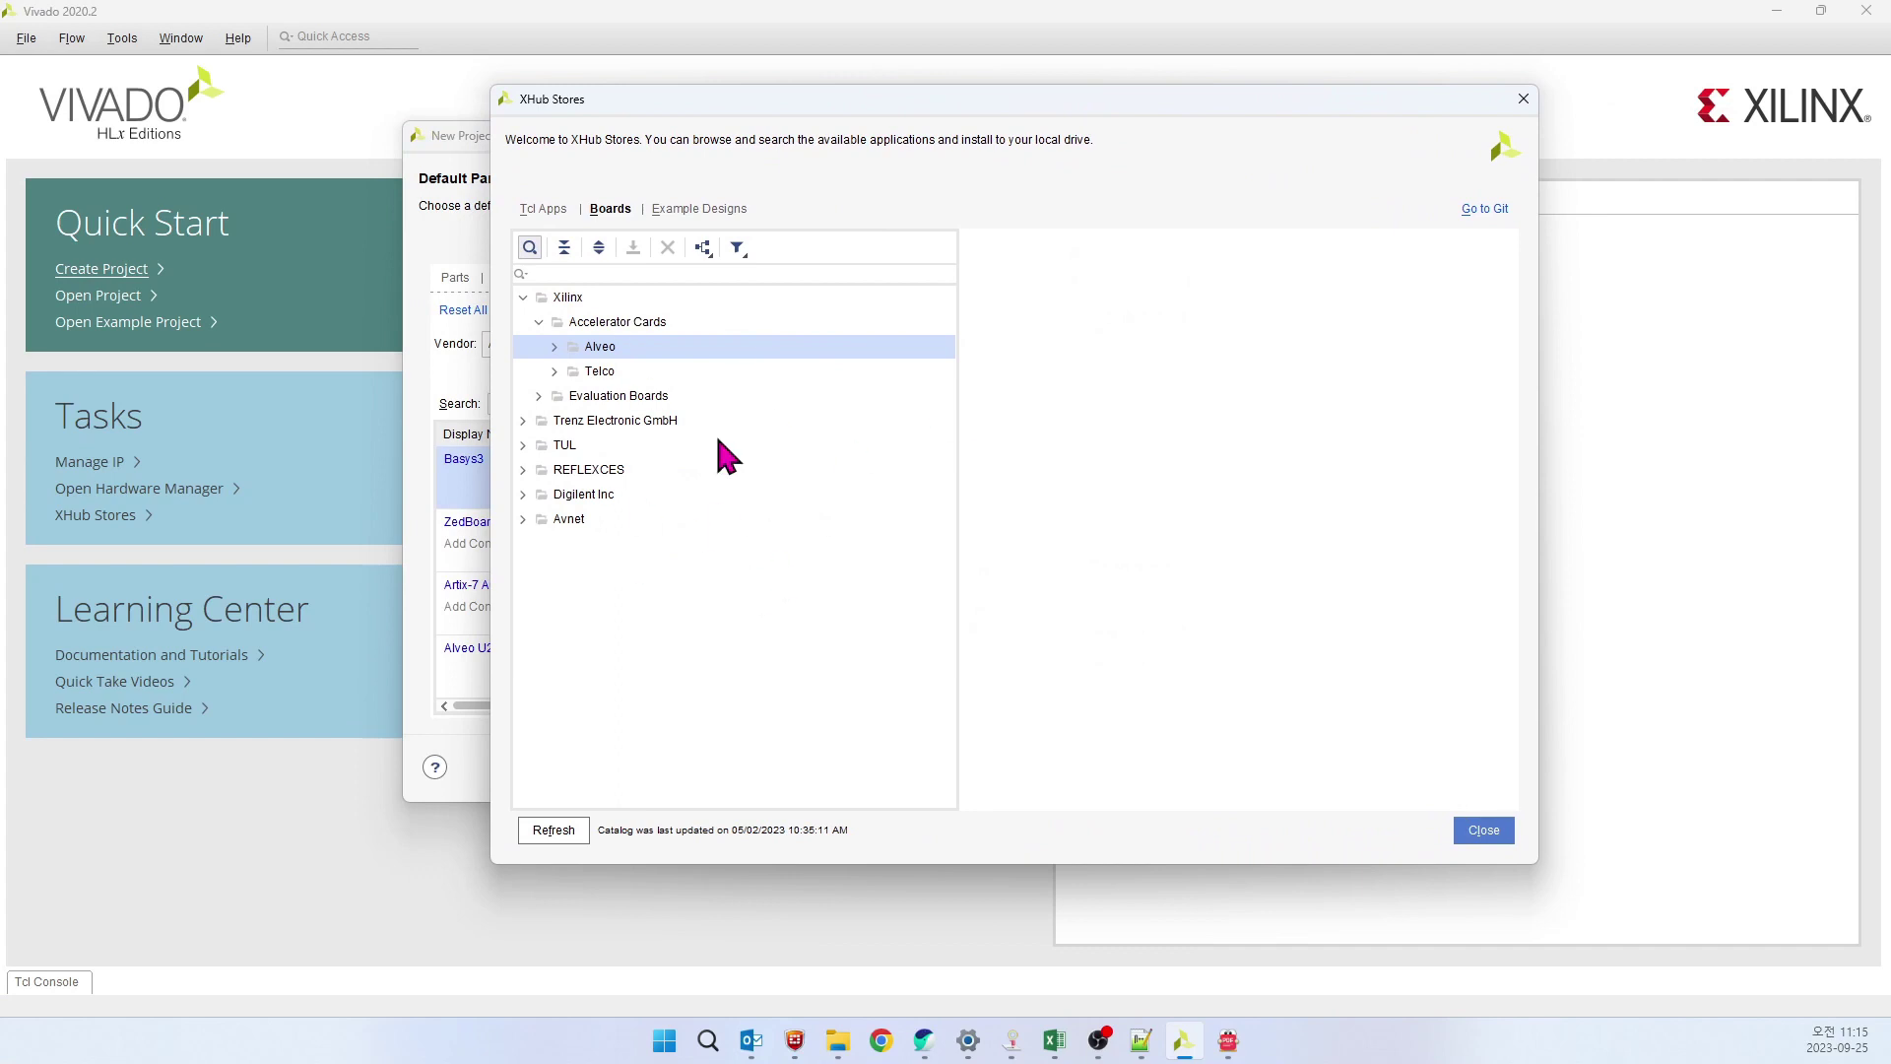
{"action": "left_click_drag", "start_coordinate": [814, 103], "coordinate": [793, 121]}
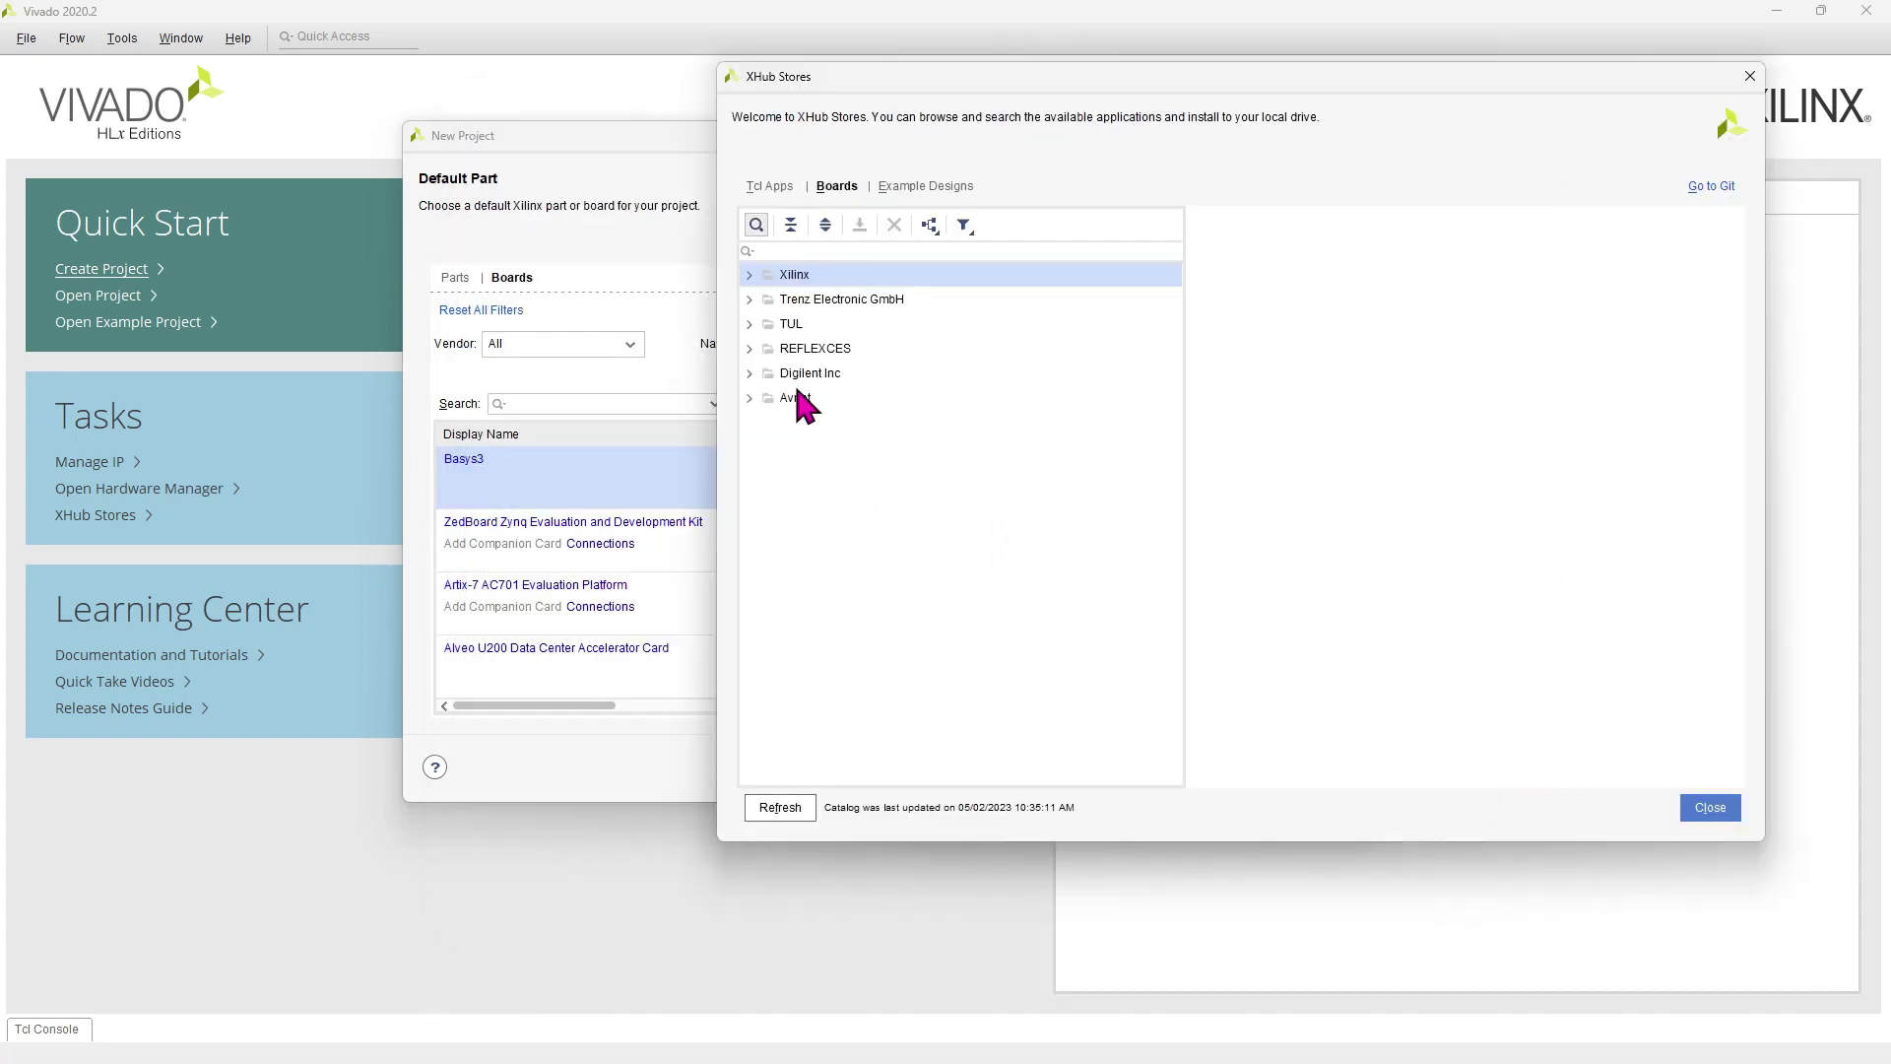
{"action": "left_click", "coordinate": [750, 373]}
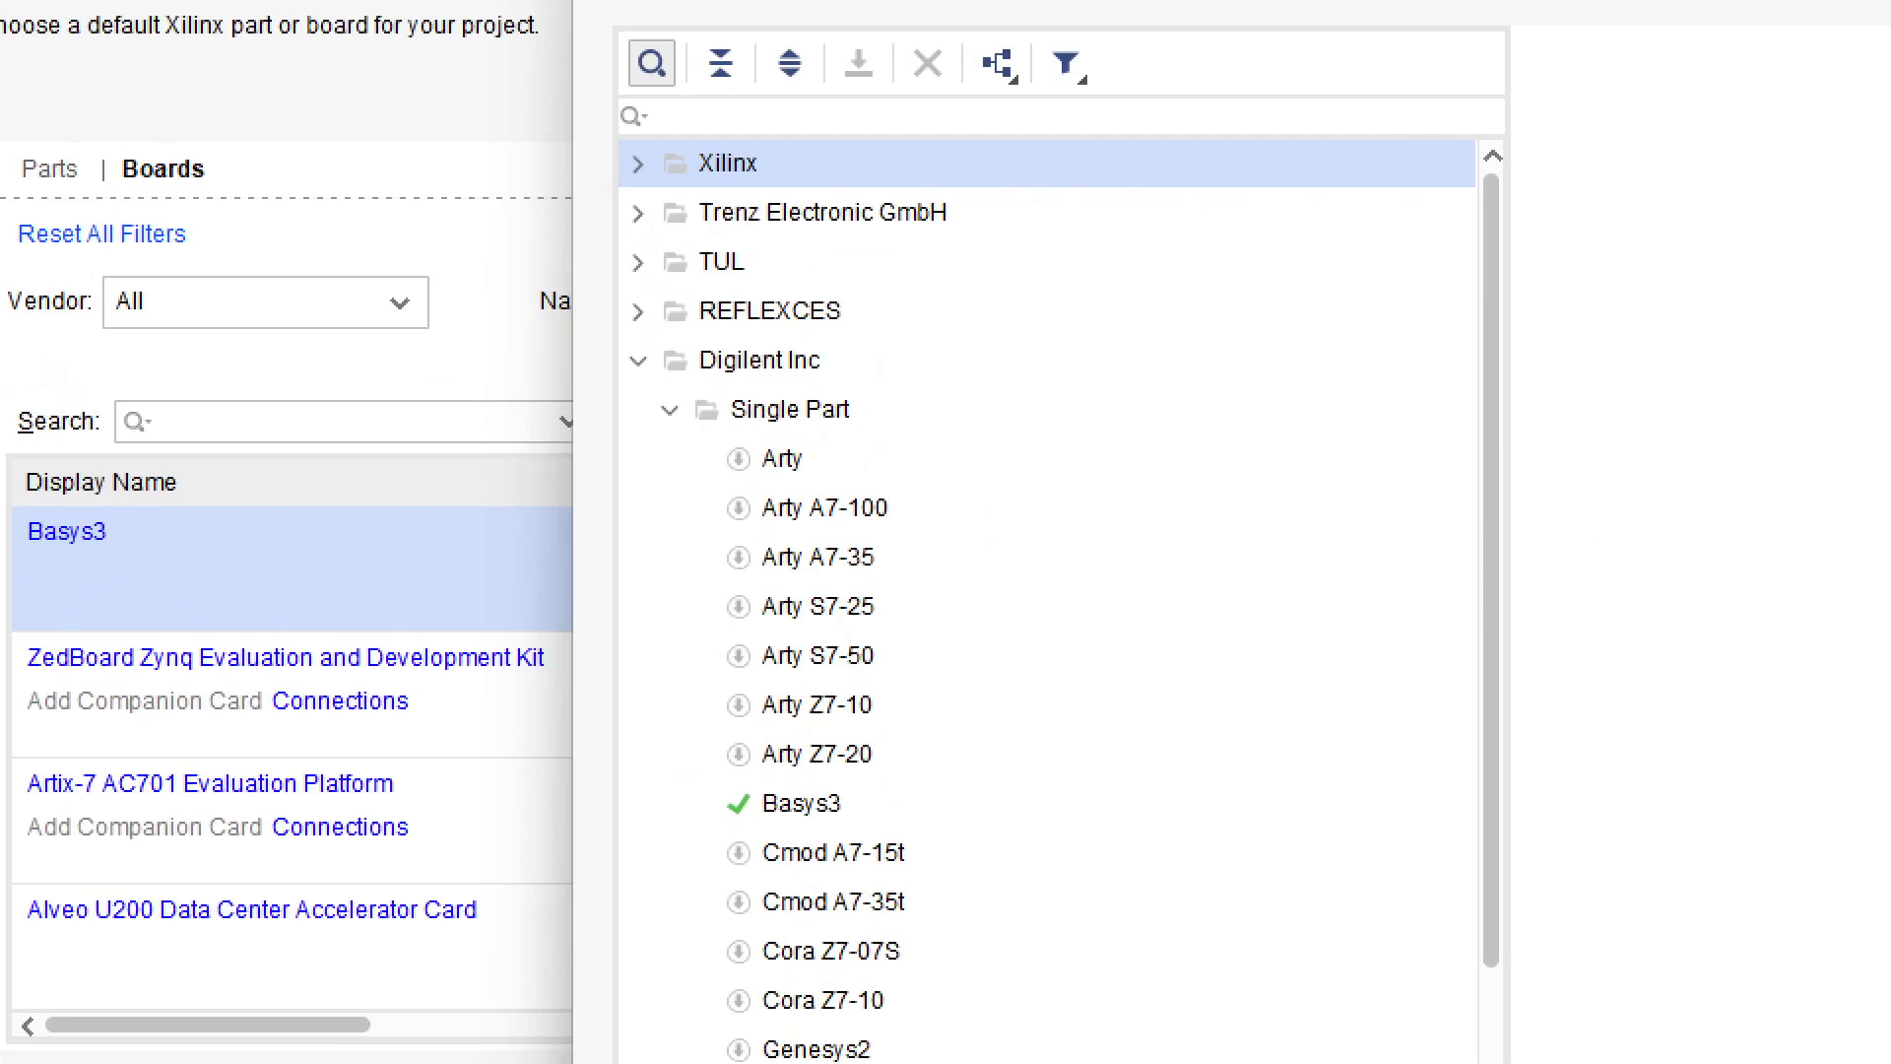
{"action": "mouse_move", "coordinate": [492, 443]}
{"action": "left_mouse_down"}
{"action": "mouse_move", "coordinate": [871, 366]}
{"action": "mouse_move", "coordinate": [585, 314]}
{"action": "mouse_move", "coordinate": [485, 426]}
{"action": "left_mouse_up"}
{"action": "mouse_move", "coordinate": [591, 517]}
{"action": "left_mouse_down"}
{"action": "mouse_move", "coordinate": [902, 507]}
{"action": "mouse_move", "coordinate": [623, 419]}
{"action": "mouse_move", "coordinate": [646, 537]}
{"action": "left_mouse_up"}
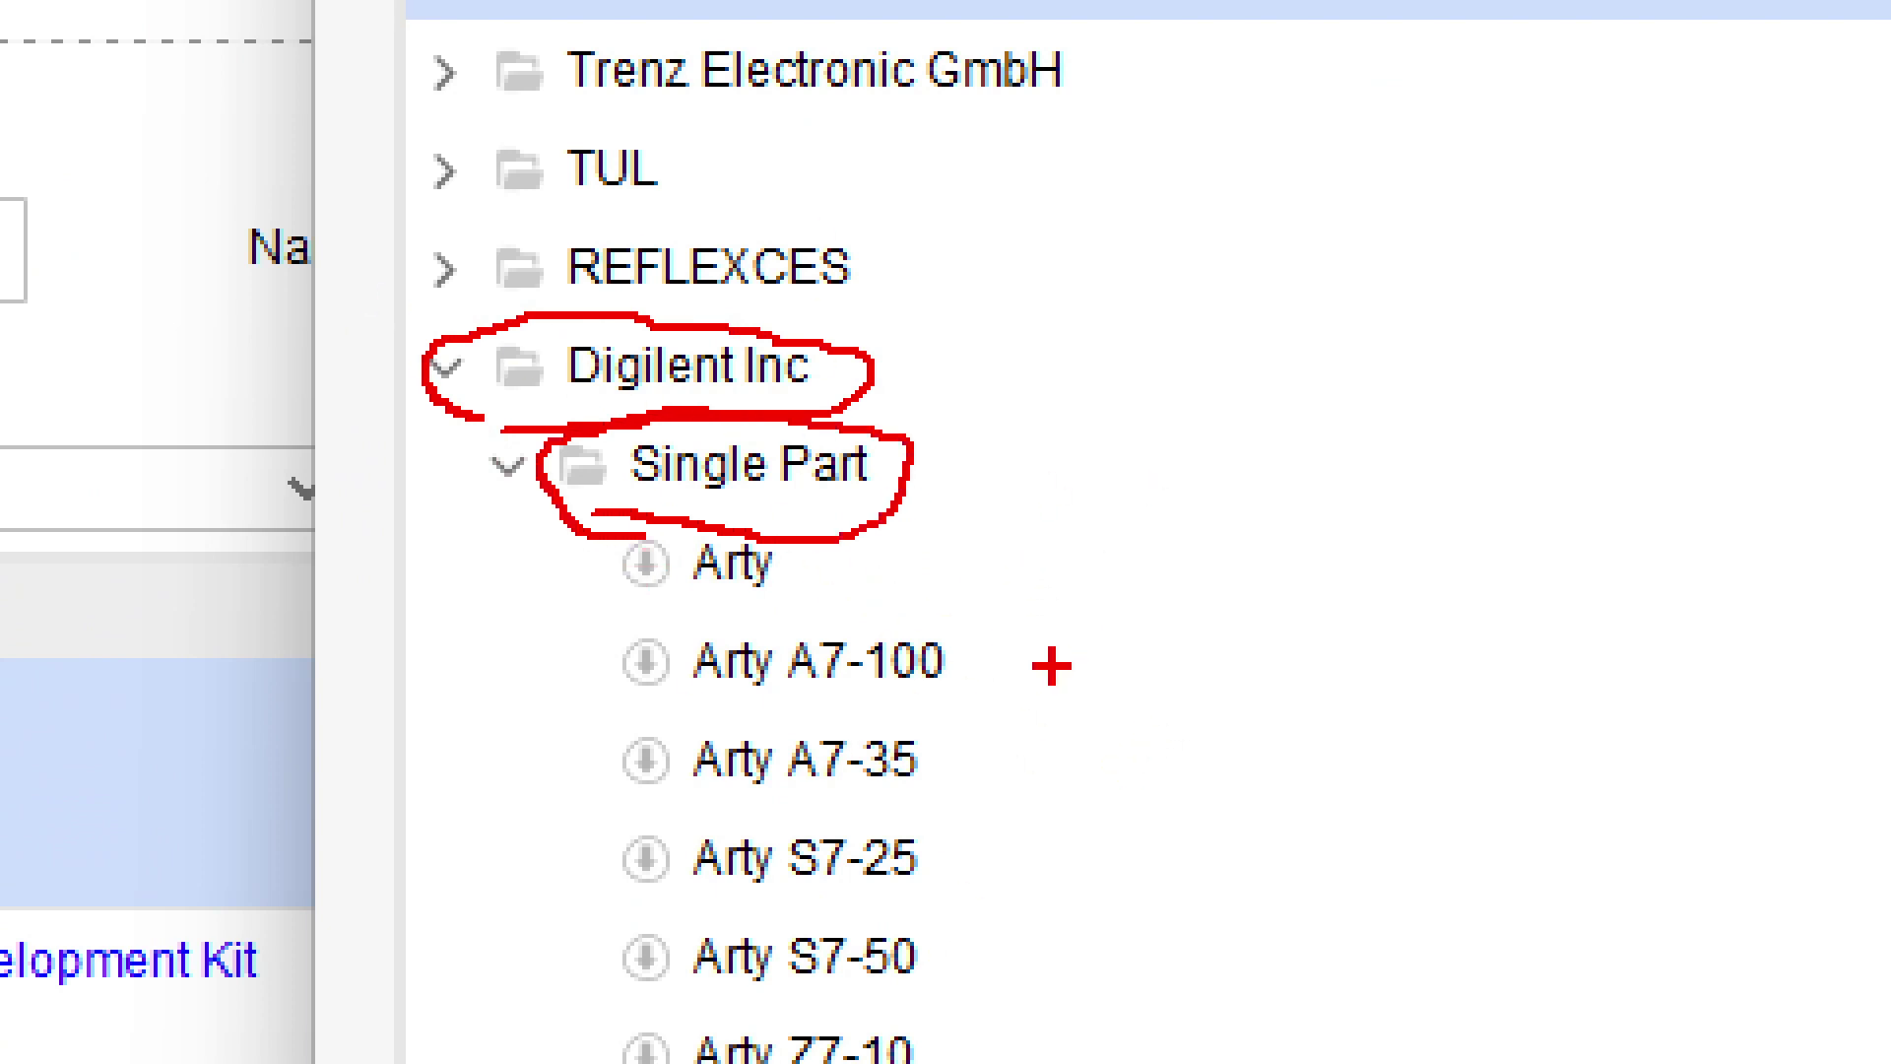
{"action": "scroll", "coordinate": [886, 473], "scroll_direction": "down", "scroll_amount": 2}
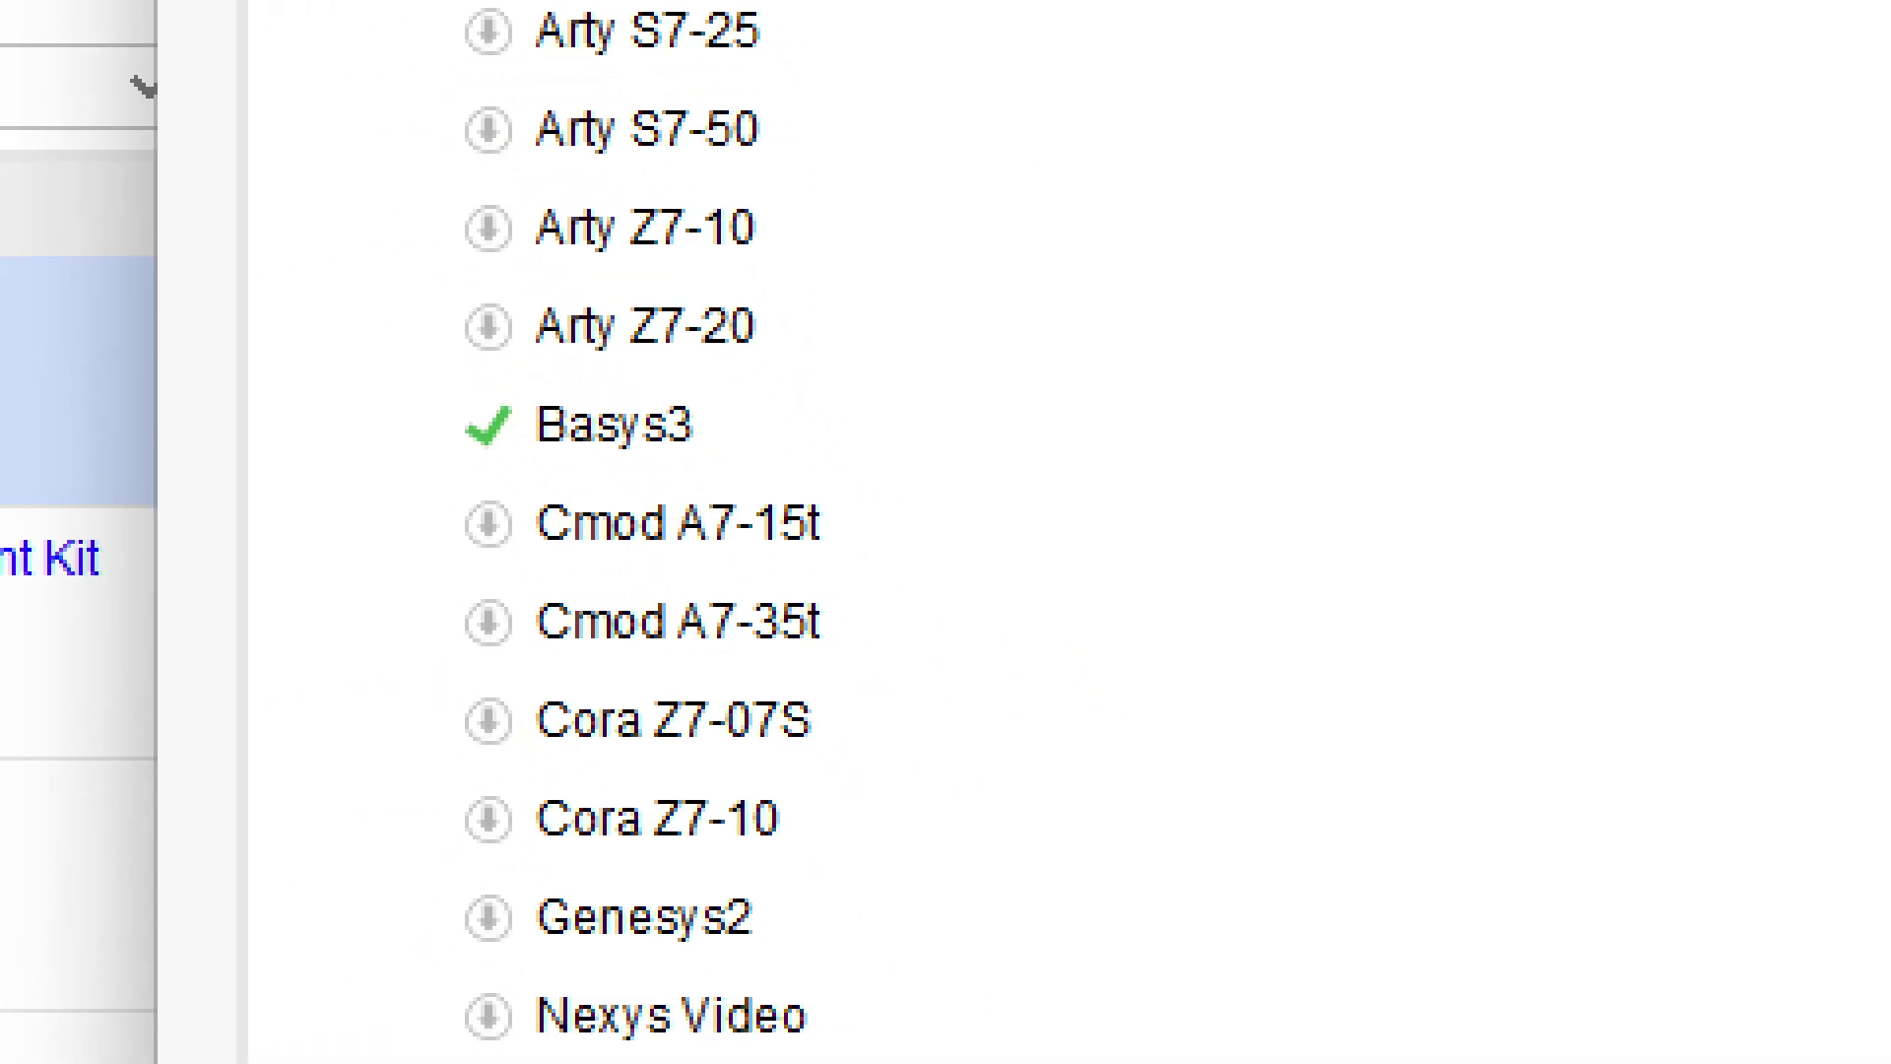
{"action": "mouse_move", "coordinate": [434, 470]}
{"action": "left_mouse_down"}
{"action": "mouse_move", "coordinate": [677, 483]}
{"action": "mouse_move", "coordinate": [722, 437]}
{"action": "mouse_move", "coordinate": [449, 386]}
{"action": "left_mouse_up"}
{"action": "left_click", "coordinate": [822, 490]}
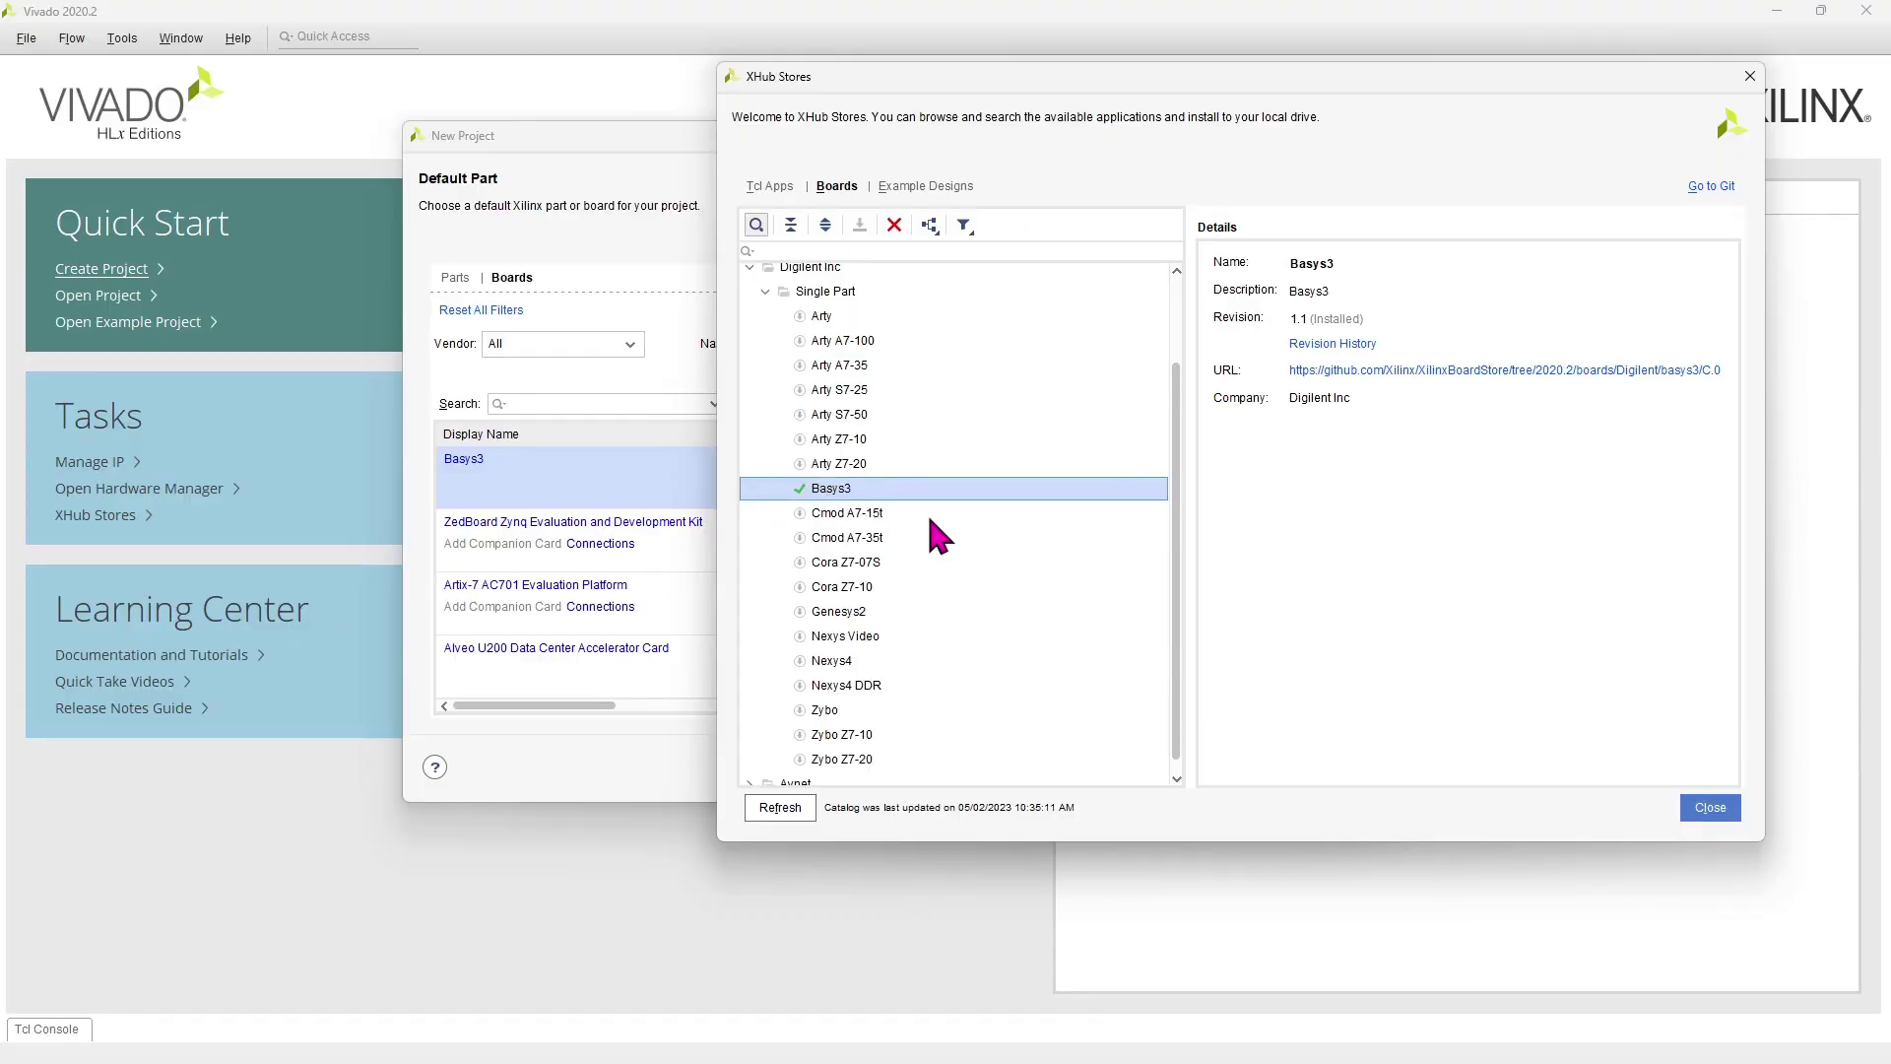
Check the install option for the Arty Z7-20 board without installing it, and close the board store
{"action": "right_click", "coordinate": [837, 467]}
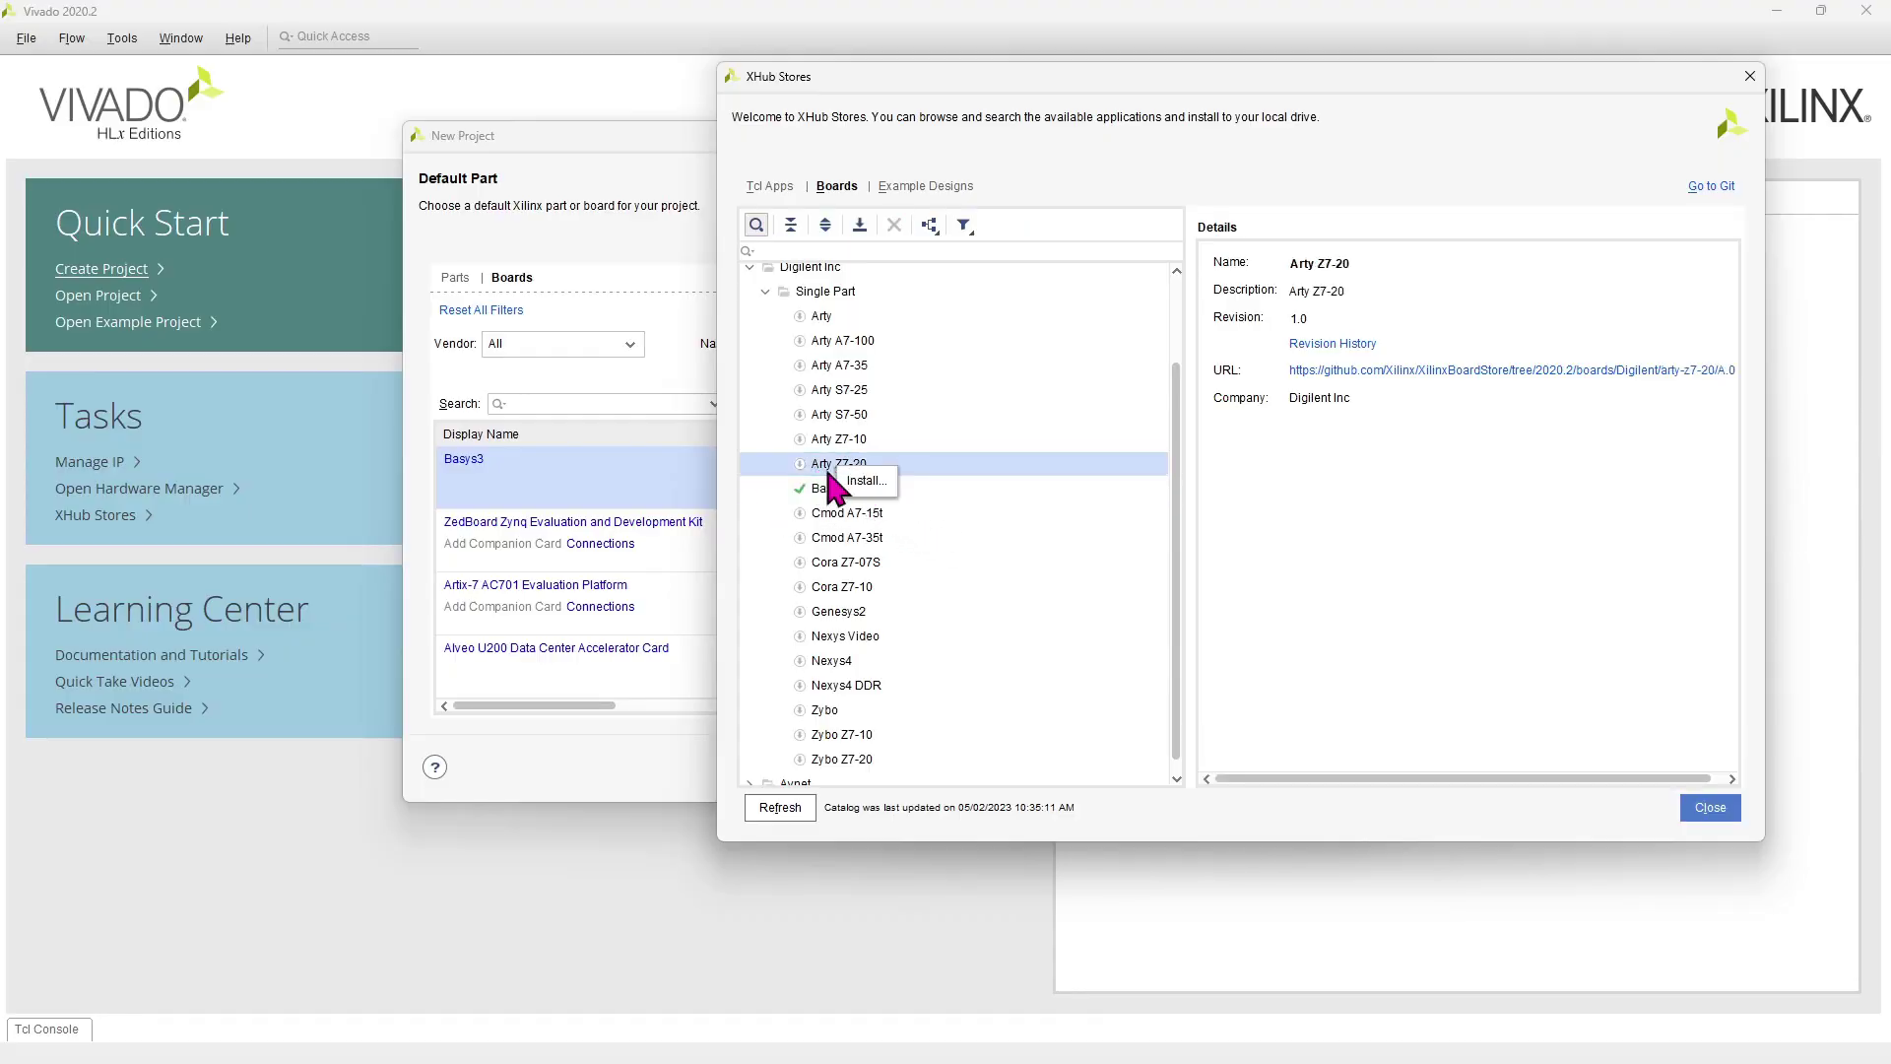
{"action": "left_click", "coordinate": [865, 492]}
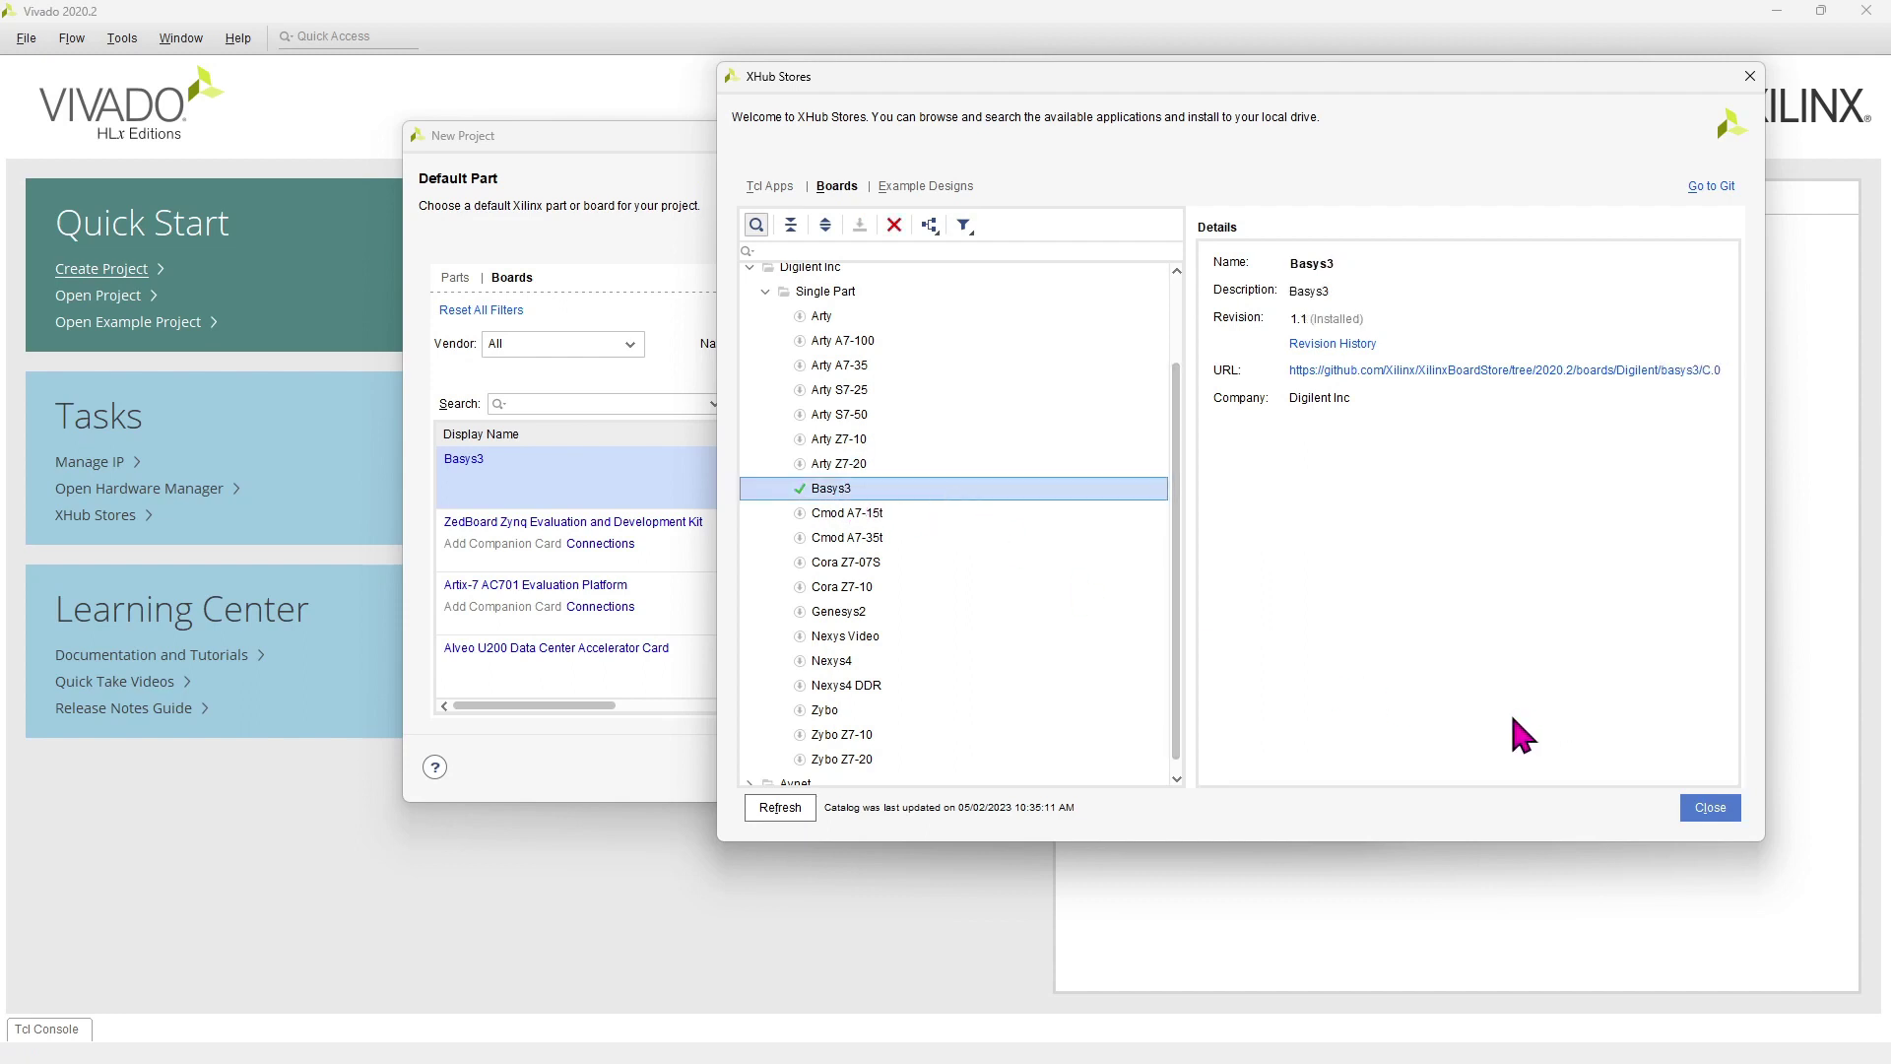
{"action": "left_click", "coordinate": [1712, 812]}
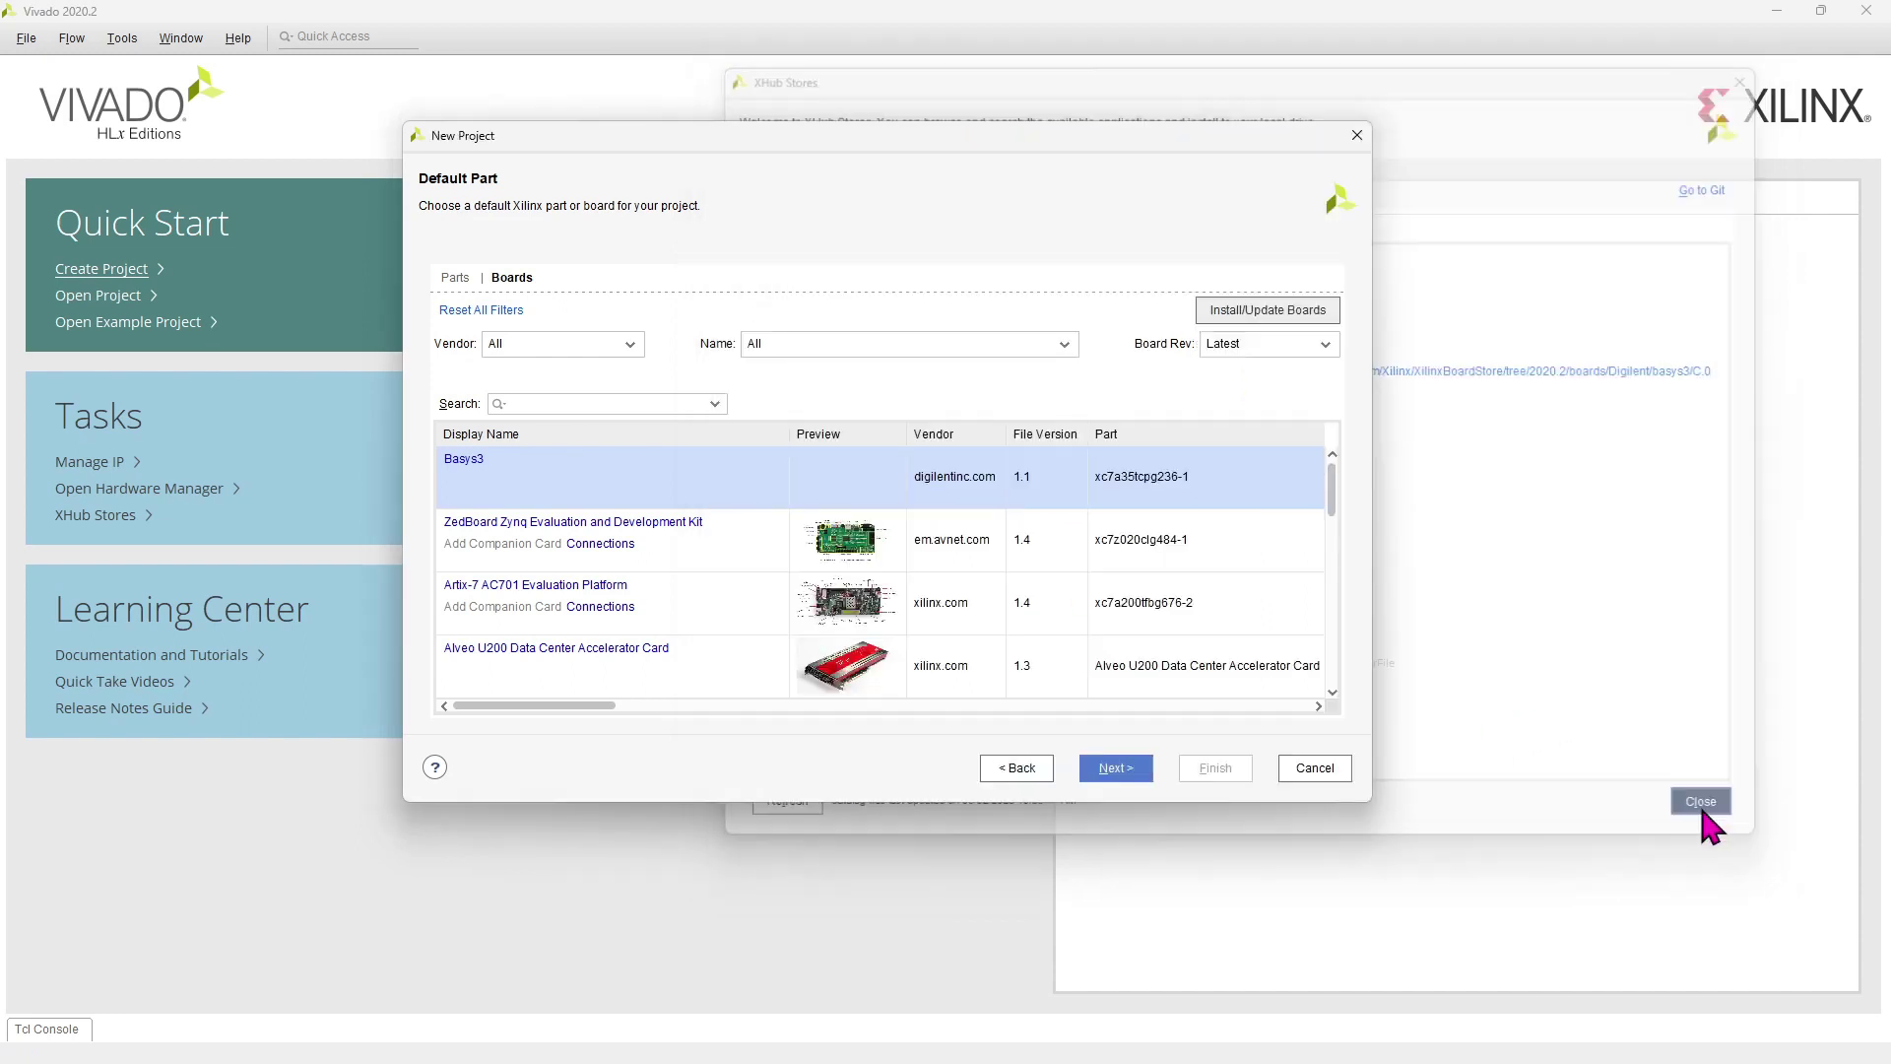
Confirm Basys3 as the default board, review the new project summary, and create the project
{"action": "left_click", "coordinate": [500, 485]}
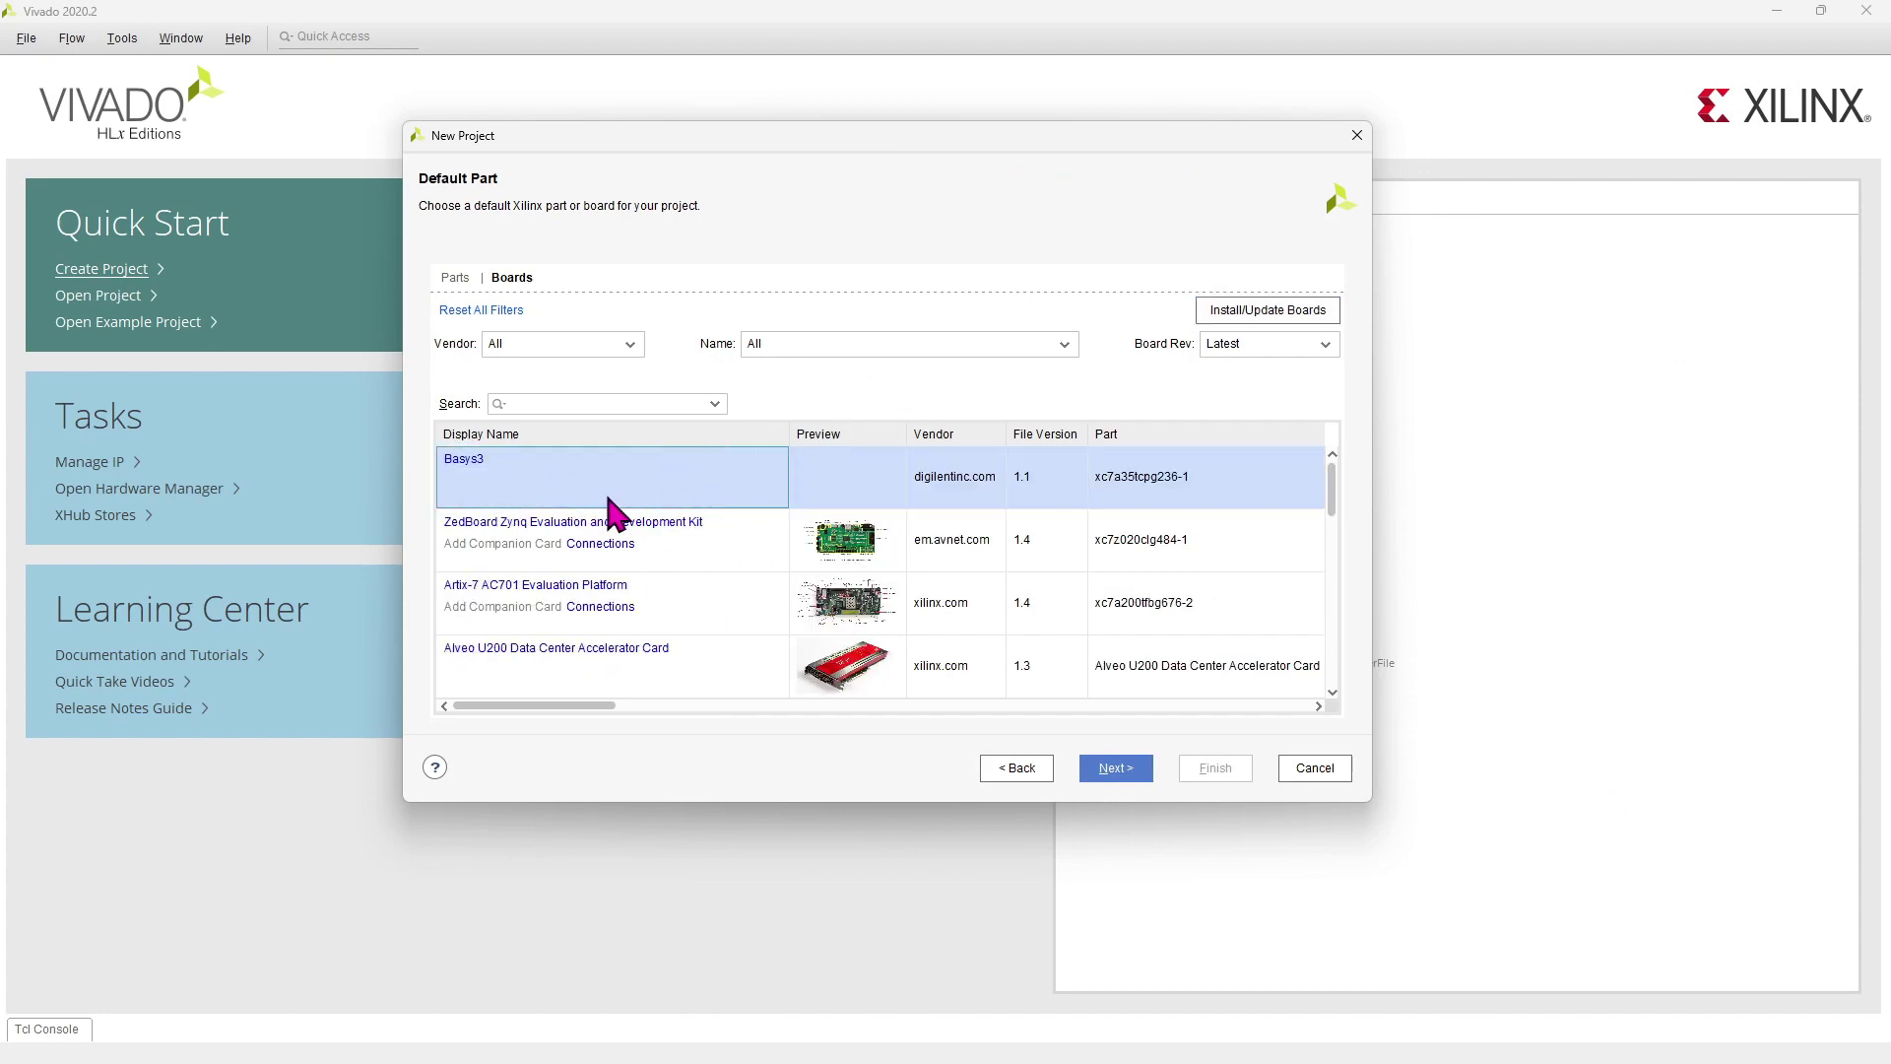
{"action": "left_click_drag", "start_coordinate": [498, 481], "coordinate": [479, 486]}
{"action": "left_click", "coordinate": [1114, 768]}
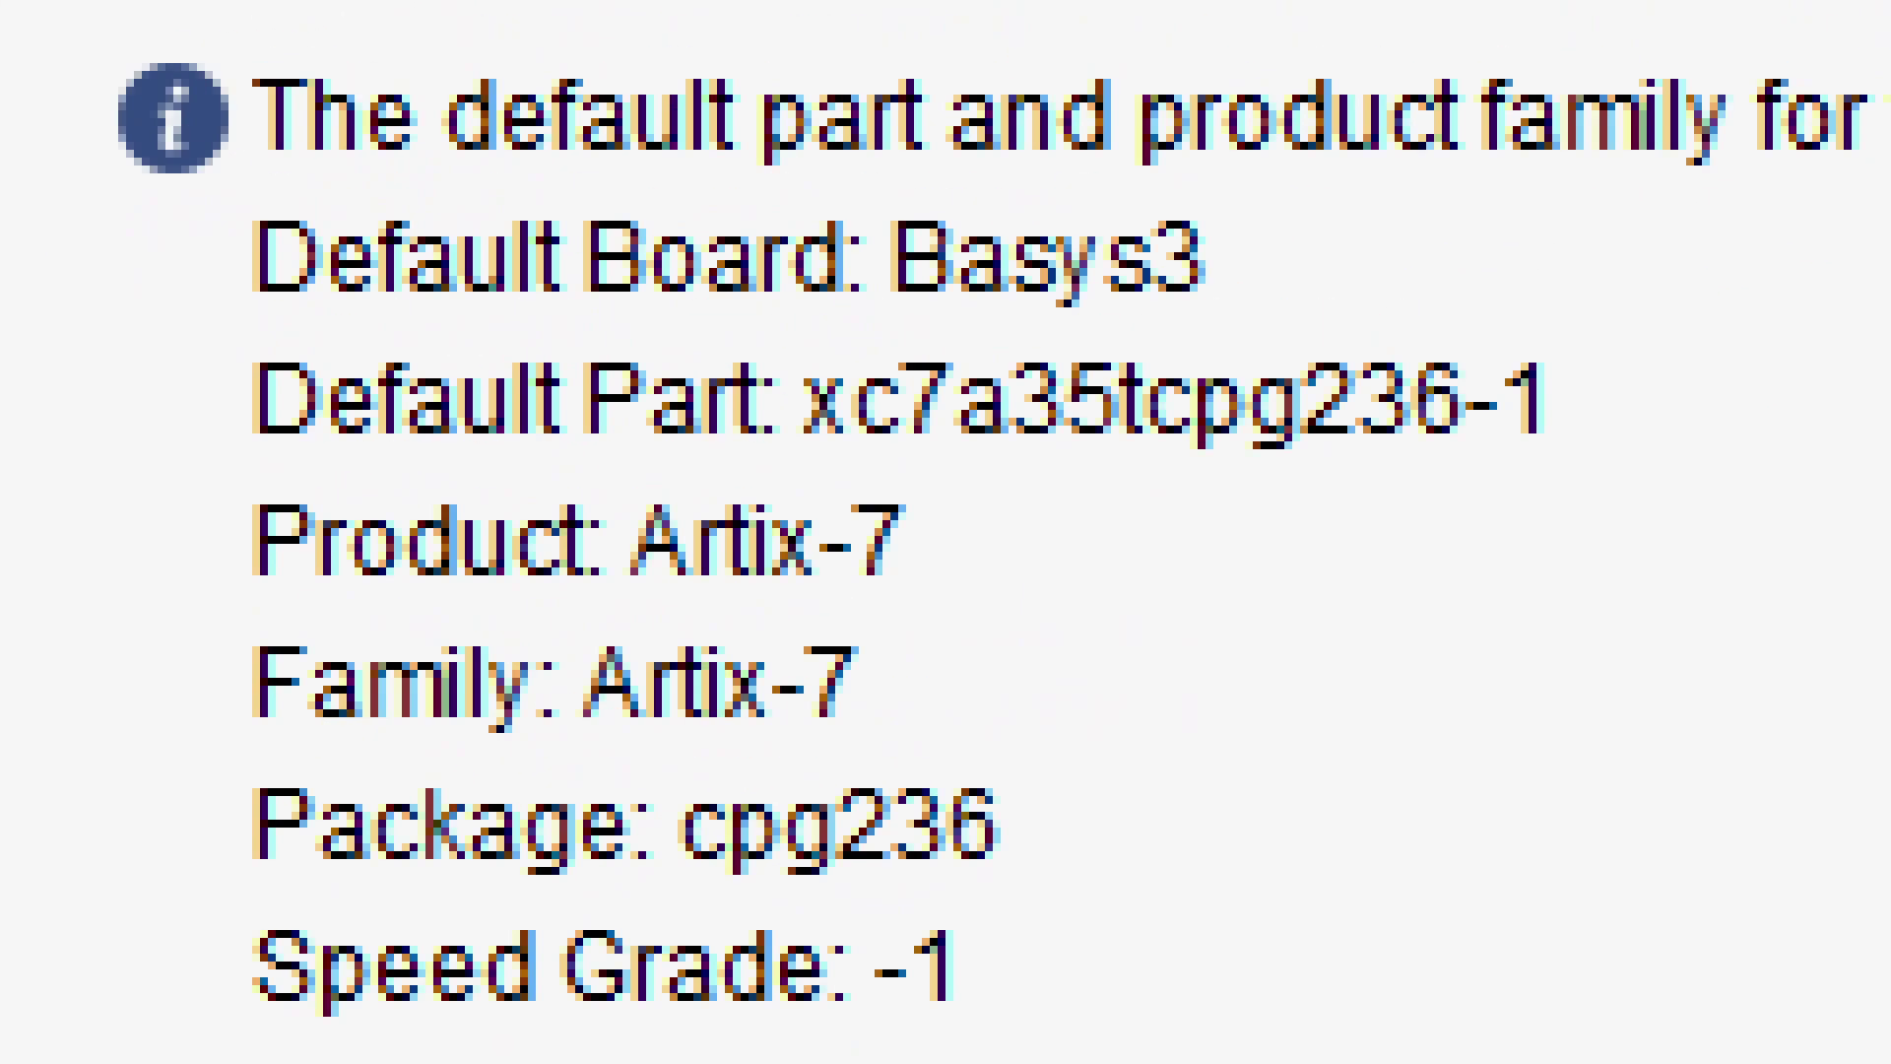
{"action": "mouse_move", "coordinate": [822, 249]}
{"action": "left_mouse_down"}
{"action": "mouse_move", "coordinate": [1182, 241]}
{"action": "mouse_move", "coordinate": [1241, 160]}
{"action": "mouse_move", "coordinate": [1201, 115]}
{"action": "mouse_move", "coordinate": [970, 95]}
{"action": "mouse_move", "coordinate": [839, 235]}
{"action": "left_mouse_up"}
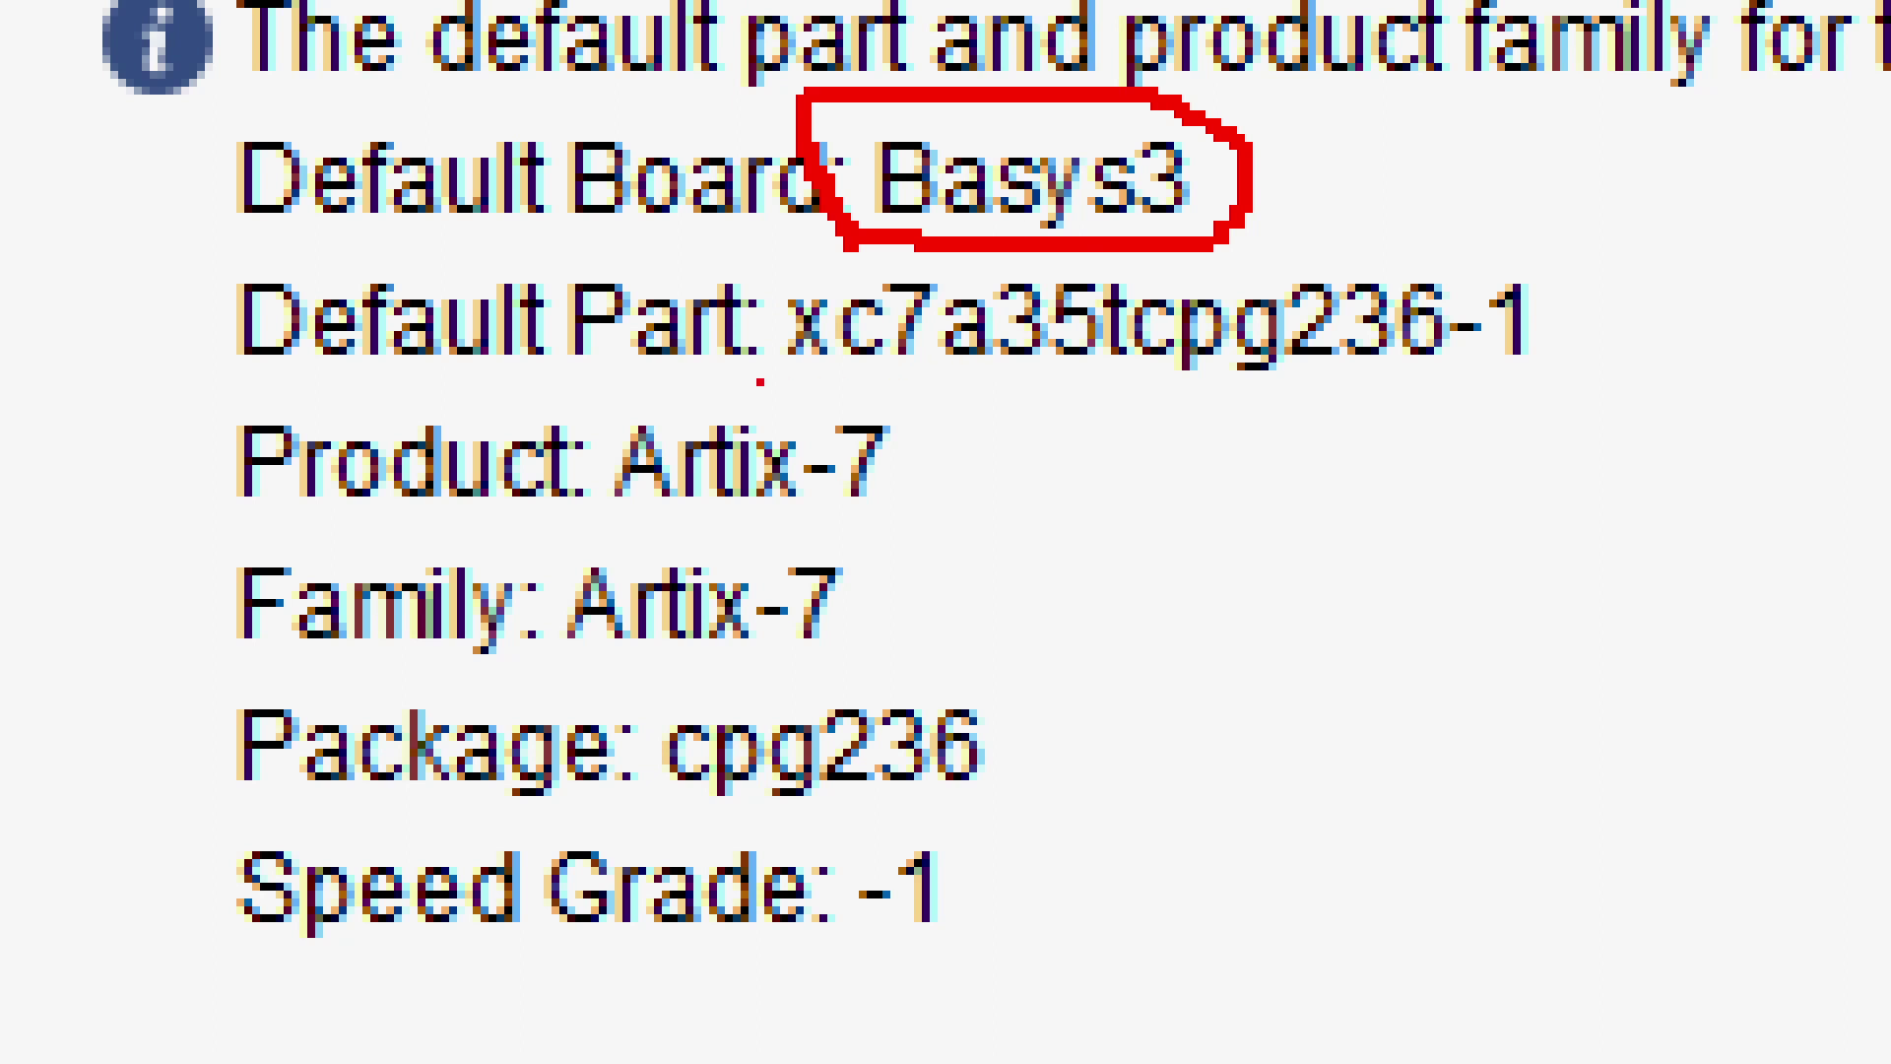
{"action": "mouse_move", "coordinate": [759, 382]}
{"action": "left_mouse_down"}
{"action": "mouse_move", "coordinate": [1391, 426]}
{"action": "mouse_move", "coordinate": [1565, 399]}
{"action": "mouse_move", "coordinate": [1566, 329]}
{"action": "mouse_move", "coordinate": [1461, 220]}
{"action": "mouse_move", "coordinate": [1246, 238]}
{"action": "mouse_move", "coordinate": [754, 382]}
{"action": "left_mouse_up"}
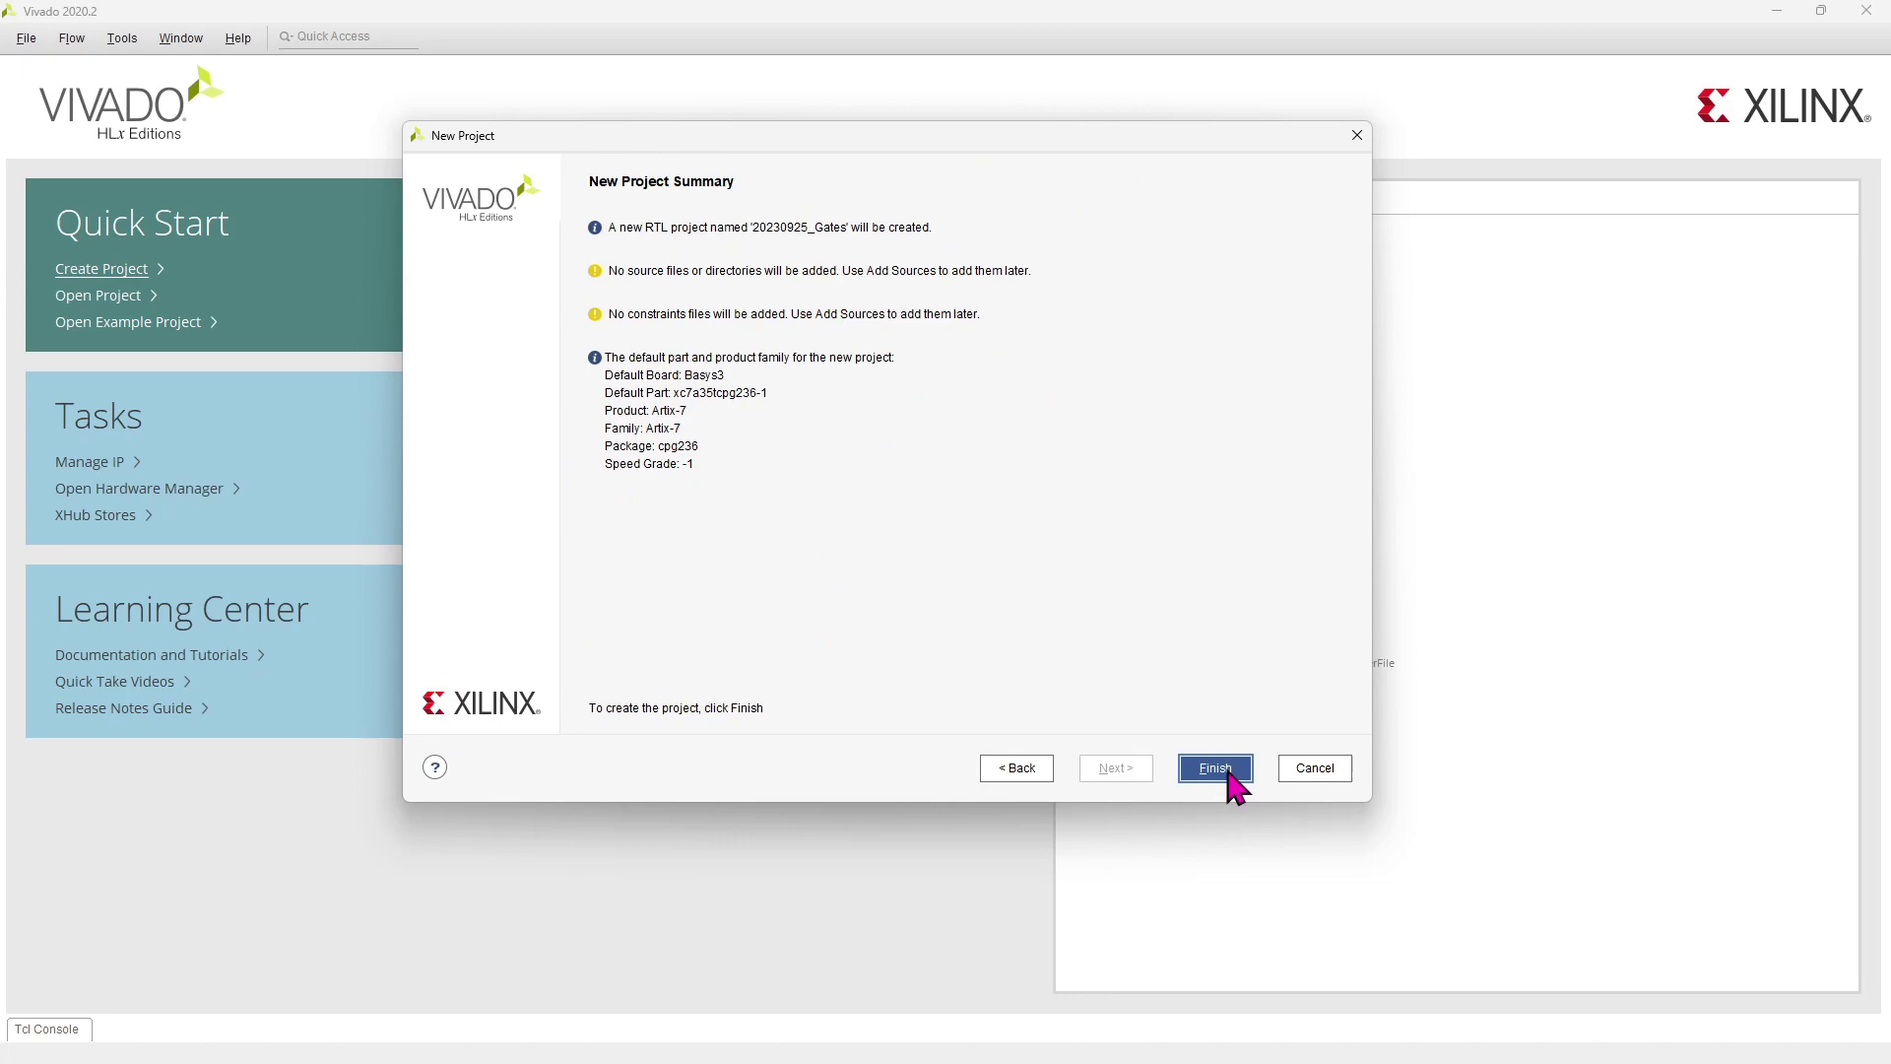
{"action": "left_click", "coordinate": [1230, 776]}
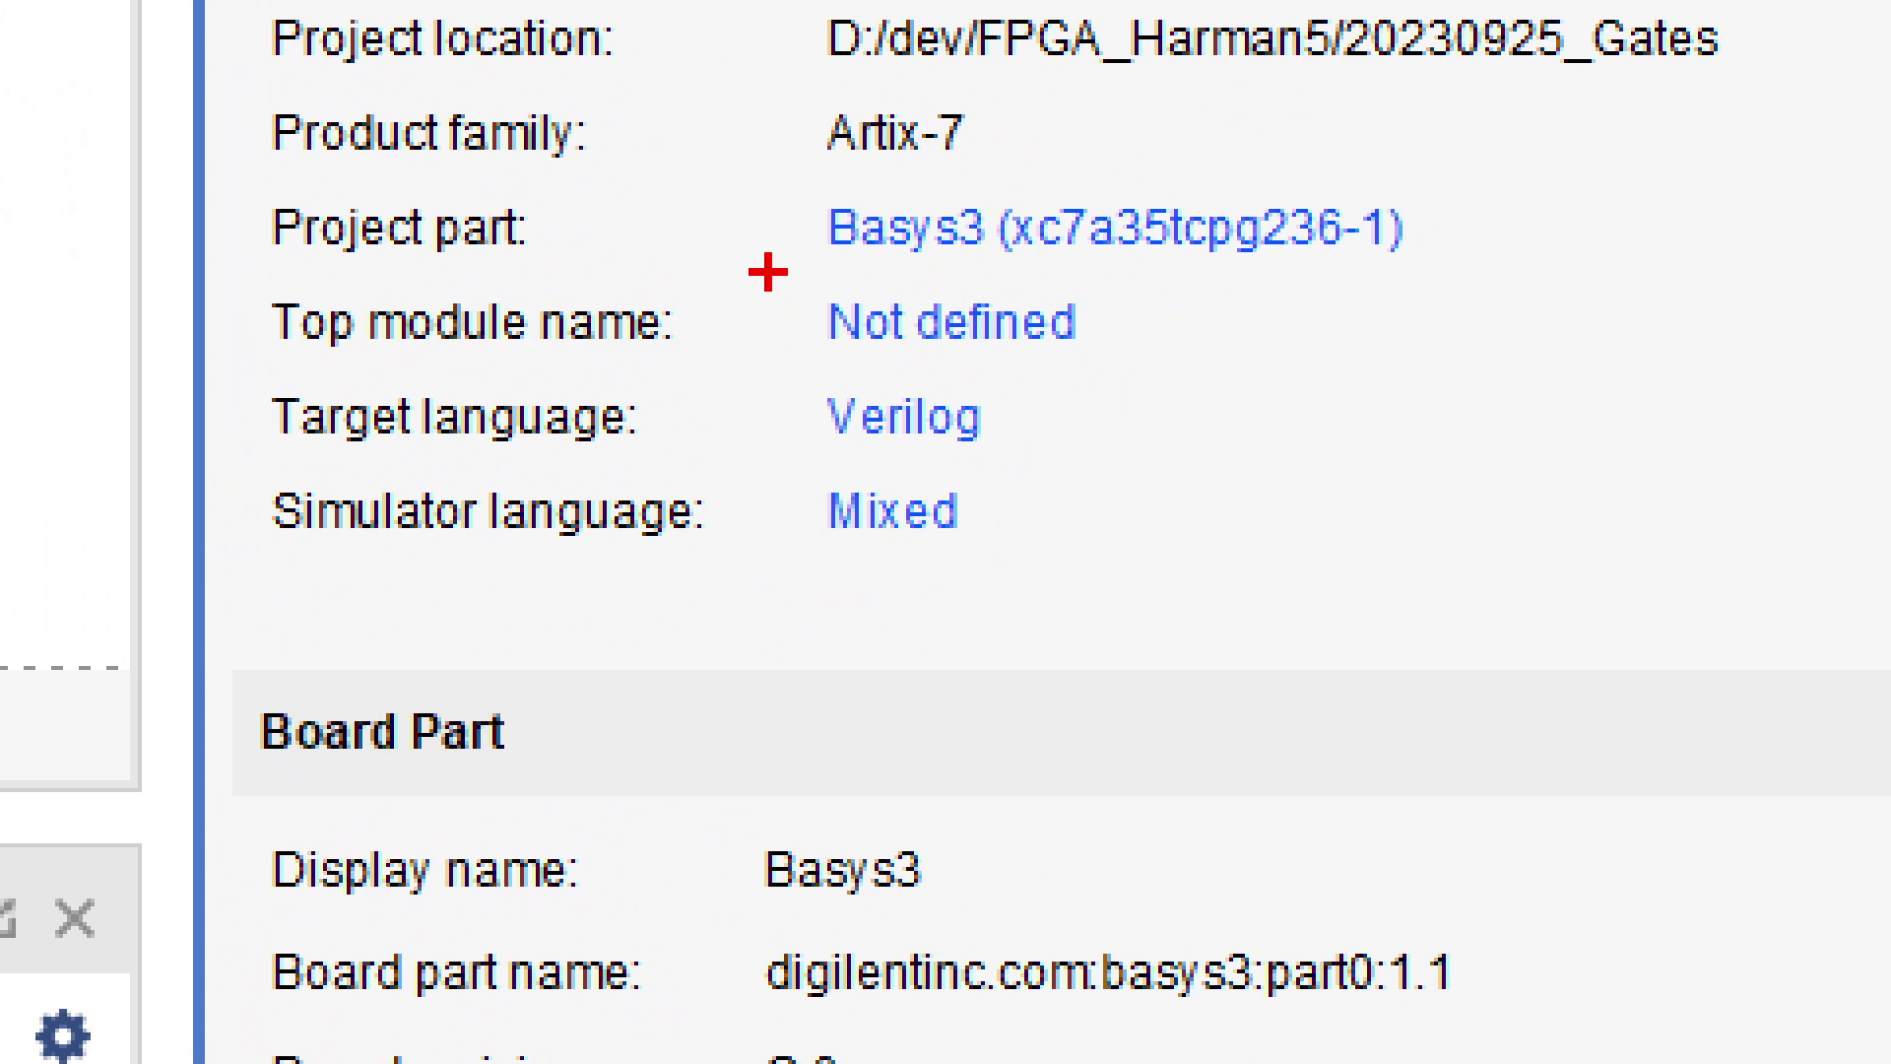
Open the project device selection from the project part, view its parts and boards lists, and keep Basys3
{"action": "mouse_move", "coordinate": [828, 266]}
{"action": "left_mouse_down"}
{"action": "mouse_move", "coordinate": [999, 253]}
{"action": "mouse_move", "coordinate": [1005, 280]}
{"action": "mouse_move", "coordinate": [996, 183]}
{"action": "mouse_move", "coordinate": [827, 155]}
{"action": "mouse_move", "coordinate": [784, 236]}
{"action": "mouse_move", "coordinate": [833, 279]}
{"action": "left_mouse_up"}
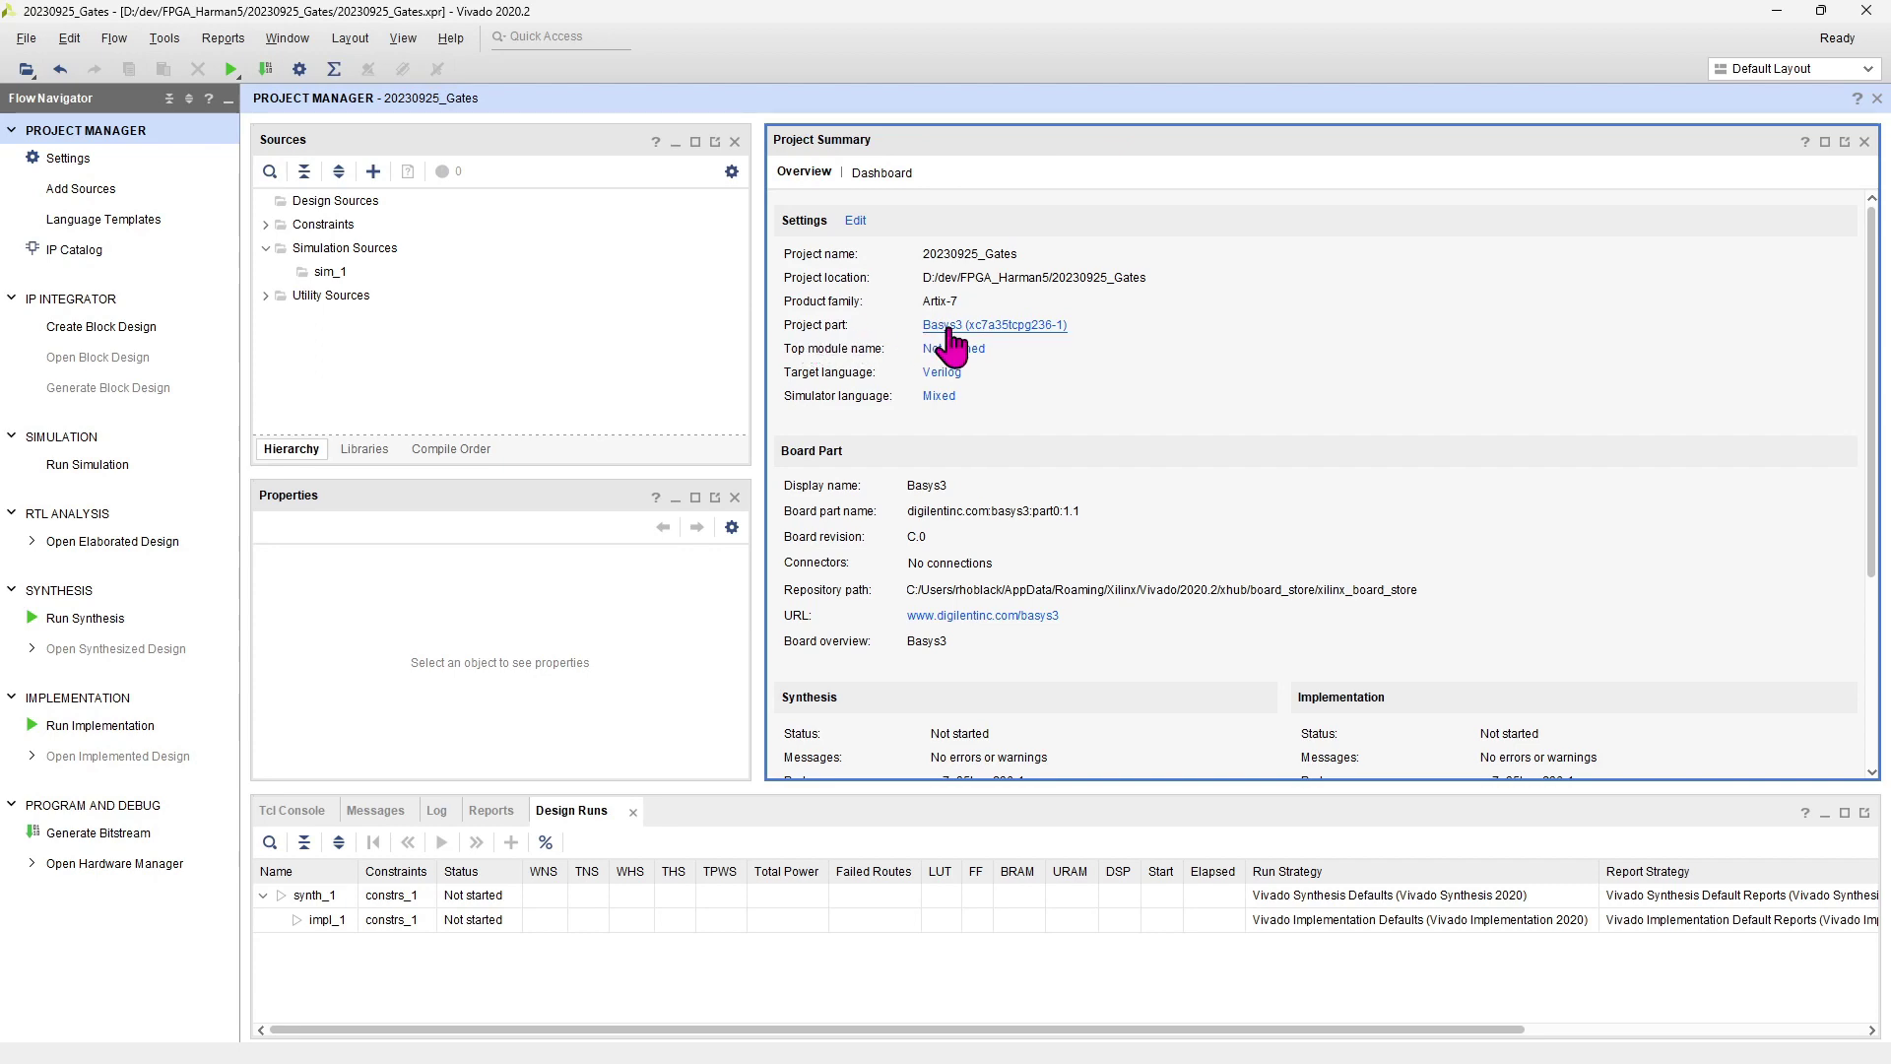
{"action": "left_click", "coordinate": [1037, 328]}
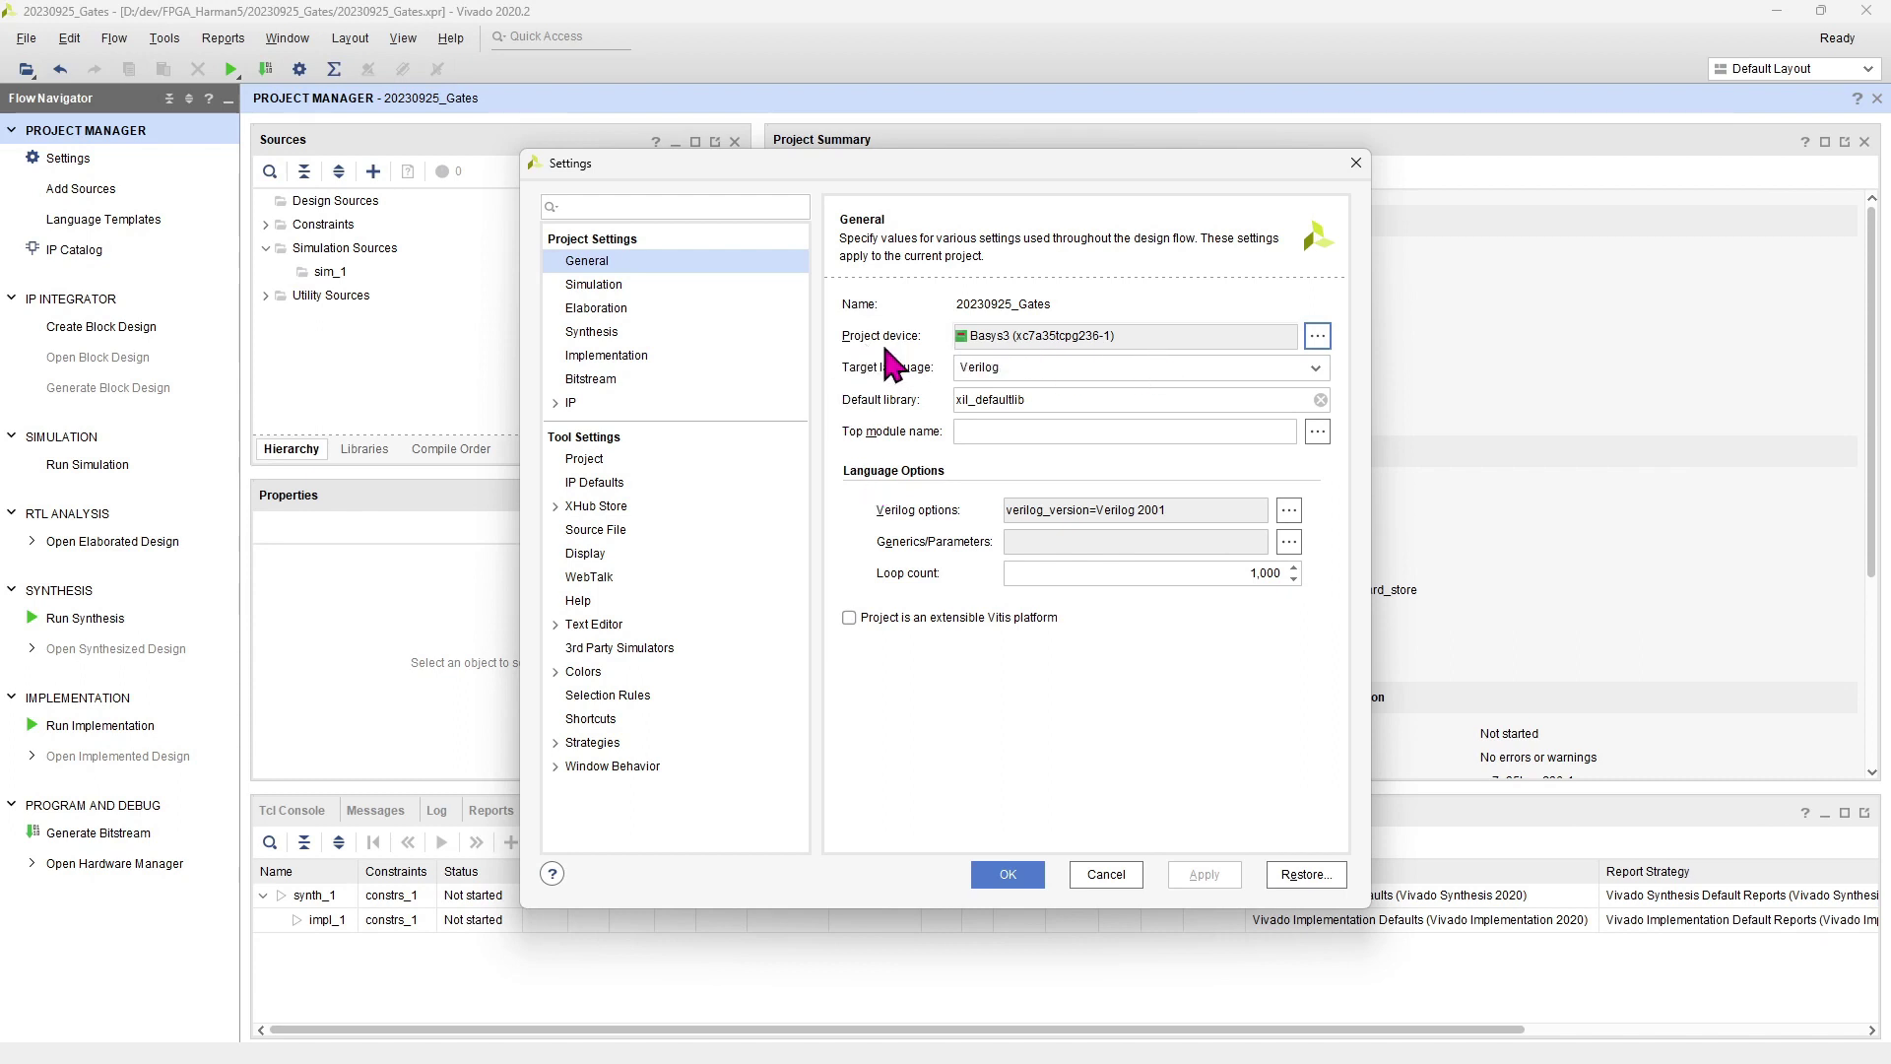
{"action": "left_click", "coordinate": [1318, 337]}
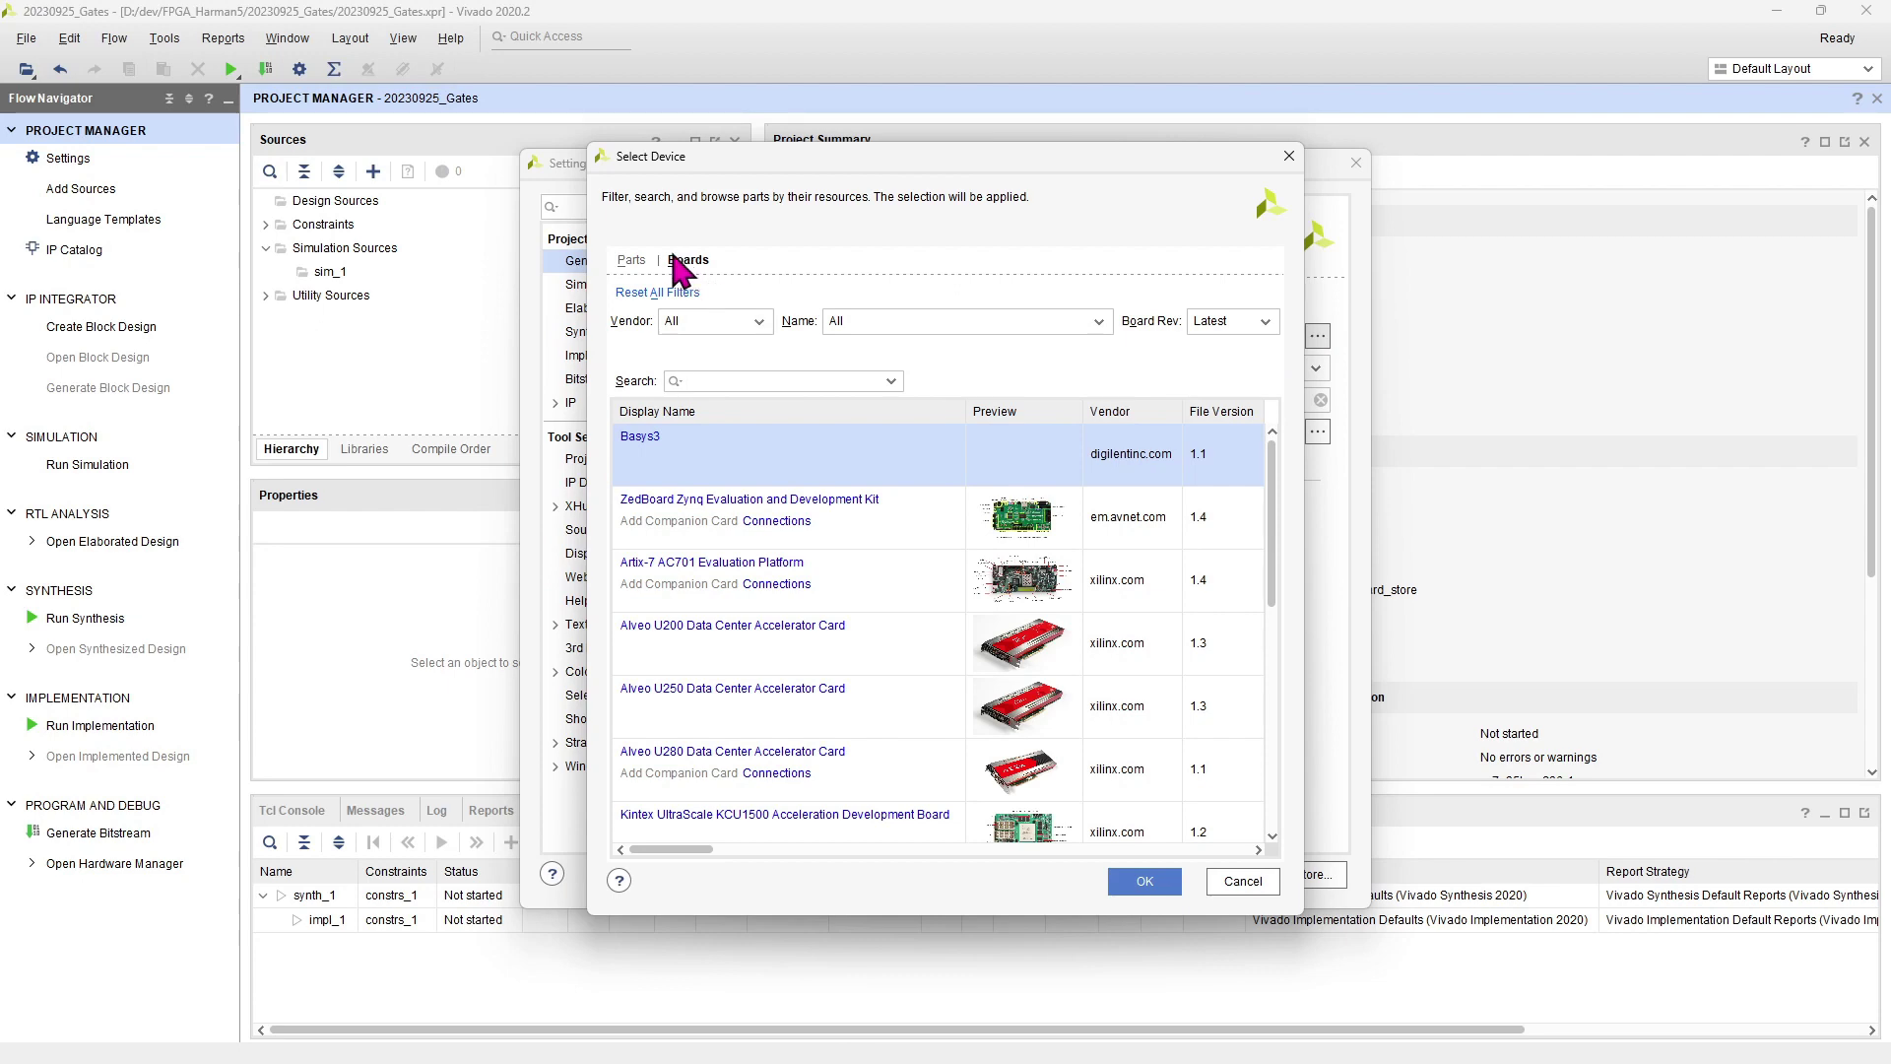
{"action": "left_click", "coordinate": [631, 261]}
{"action": "left_click", "coordinate": [689, 260]}
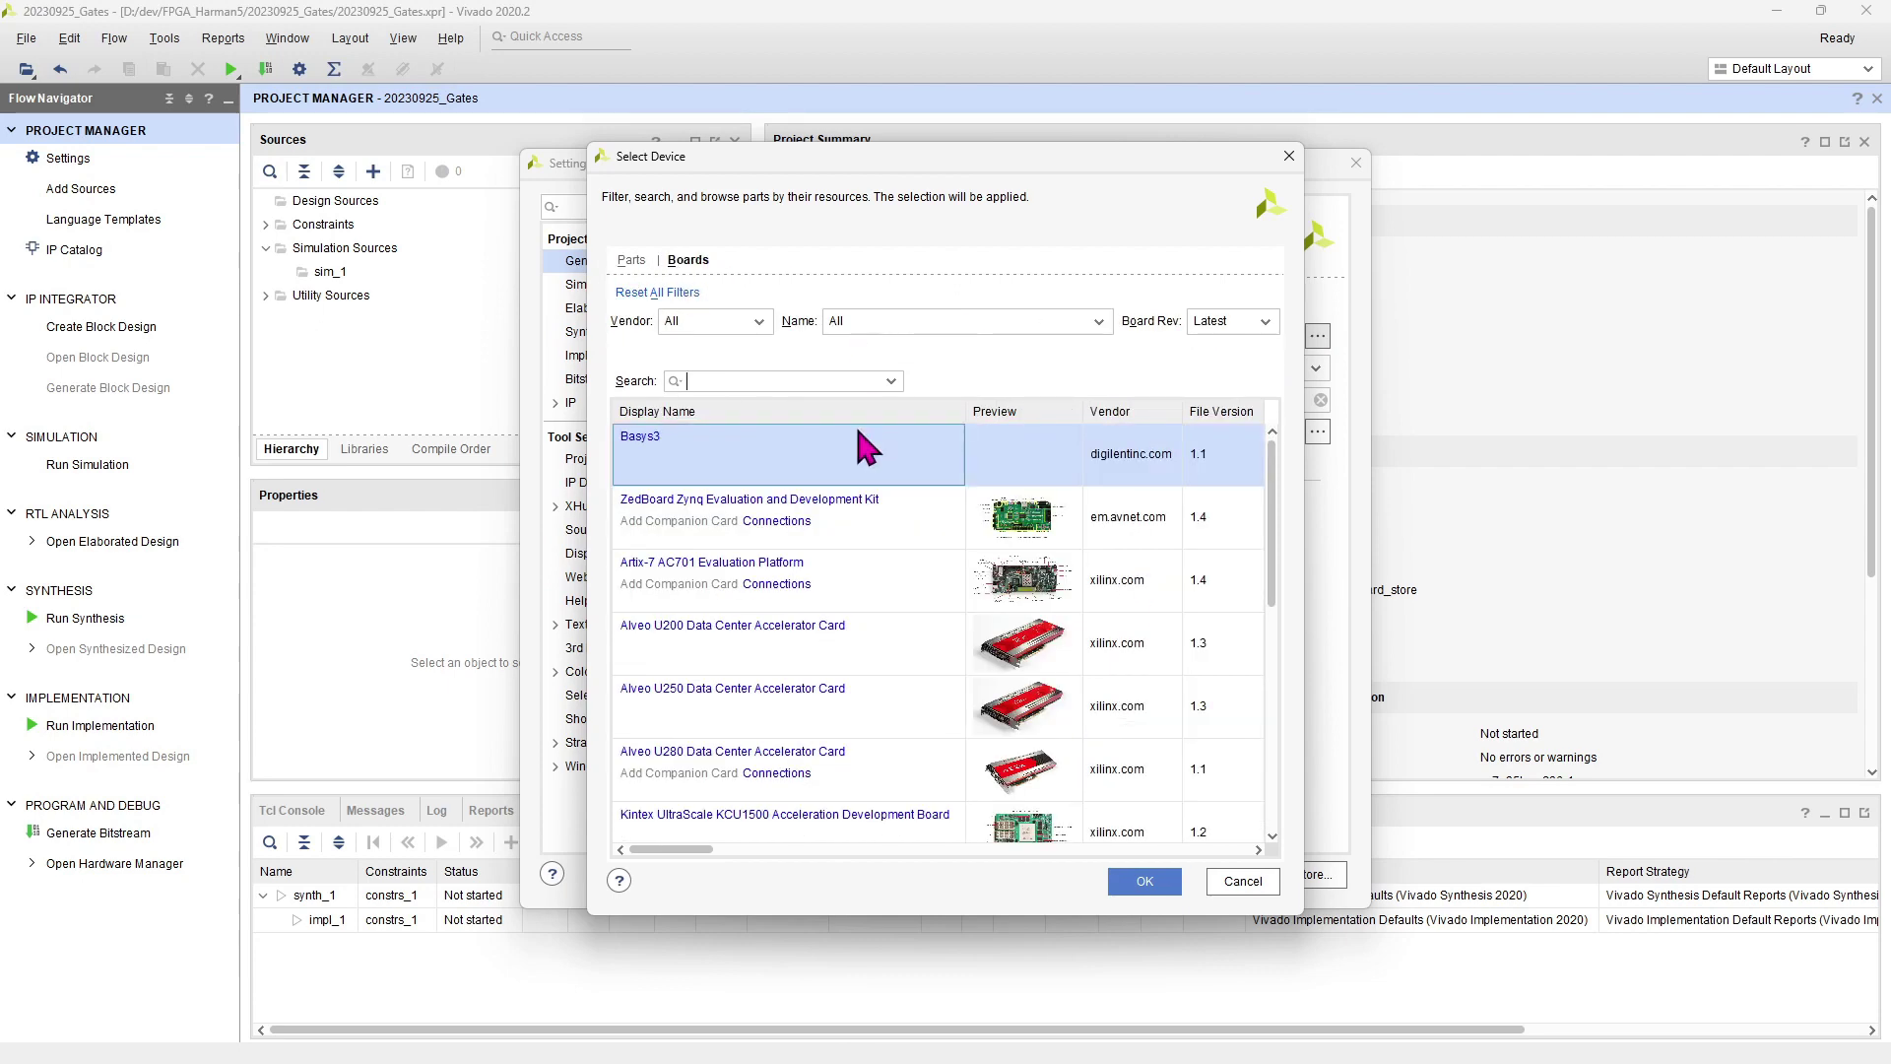
{"action": "left_click", "coordinate": [1138, 882]}
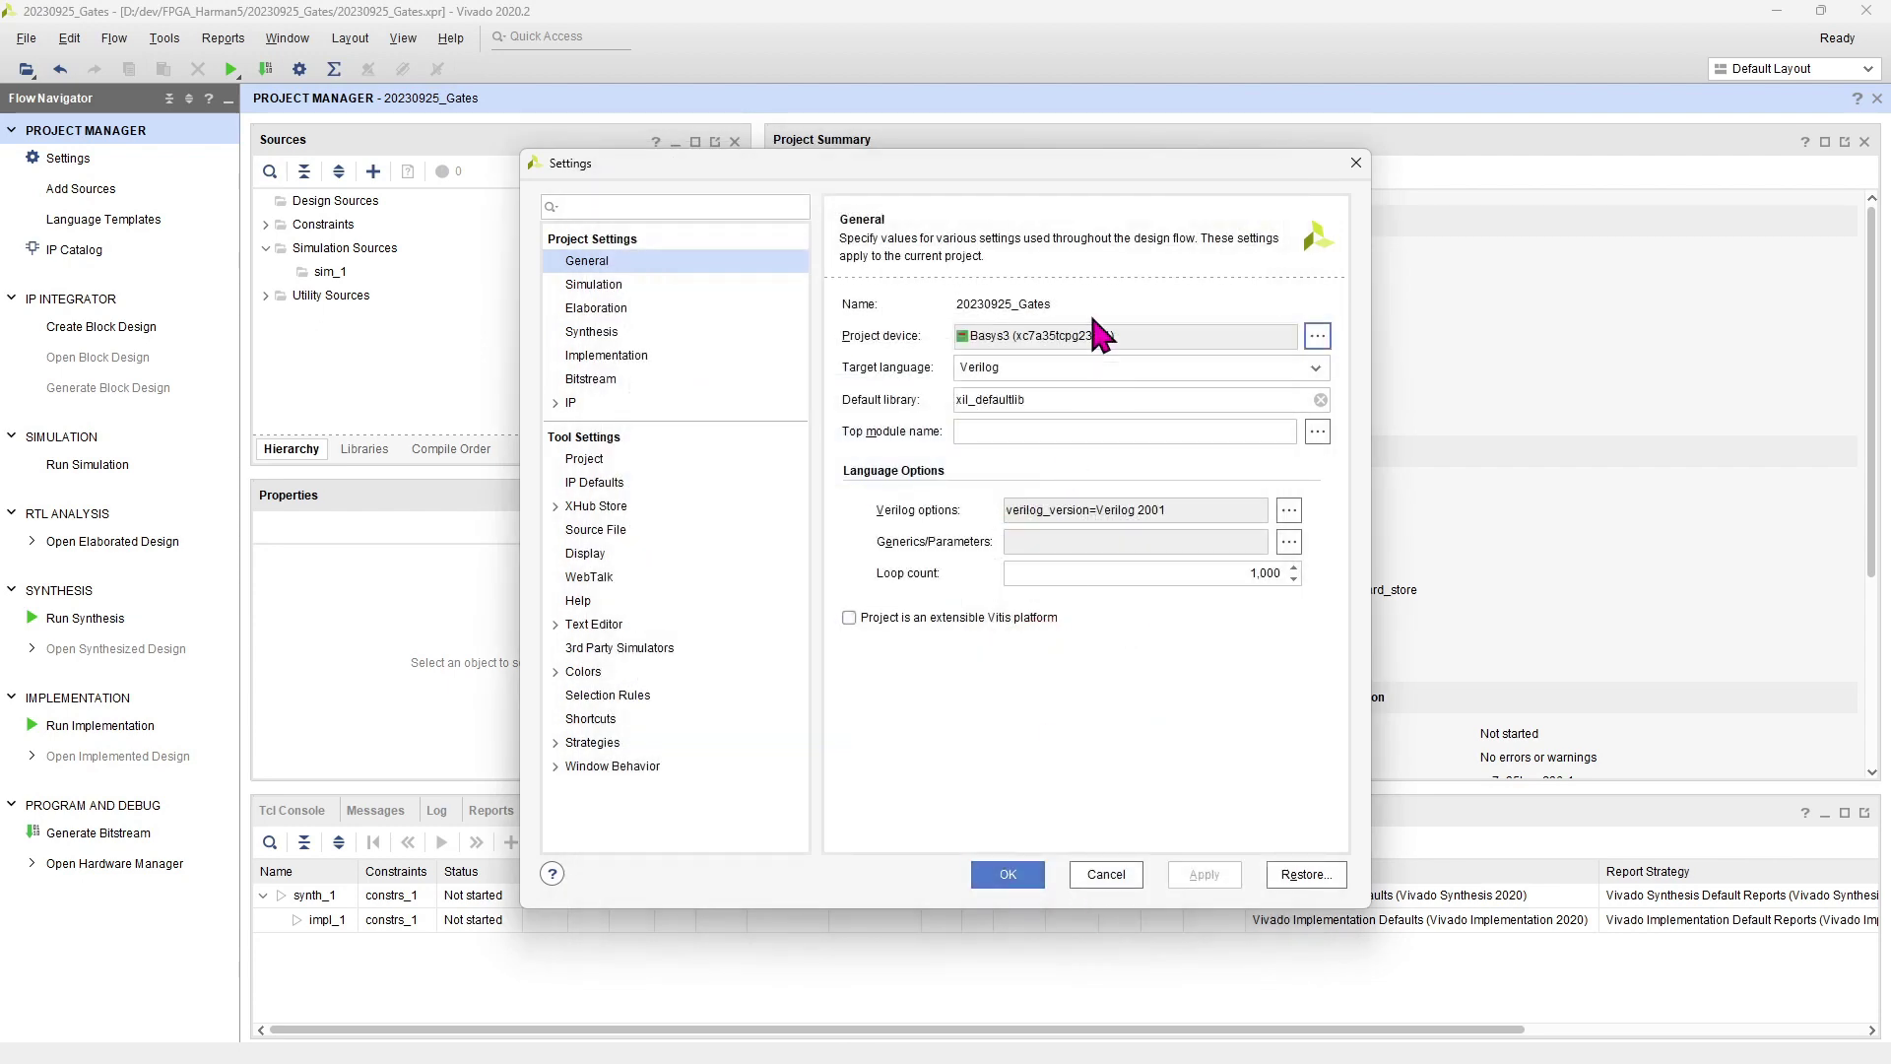
{"action": "left_click", "coordinate": [1037, 882]}
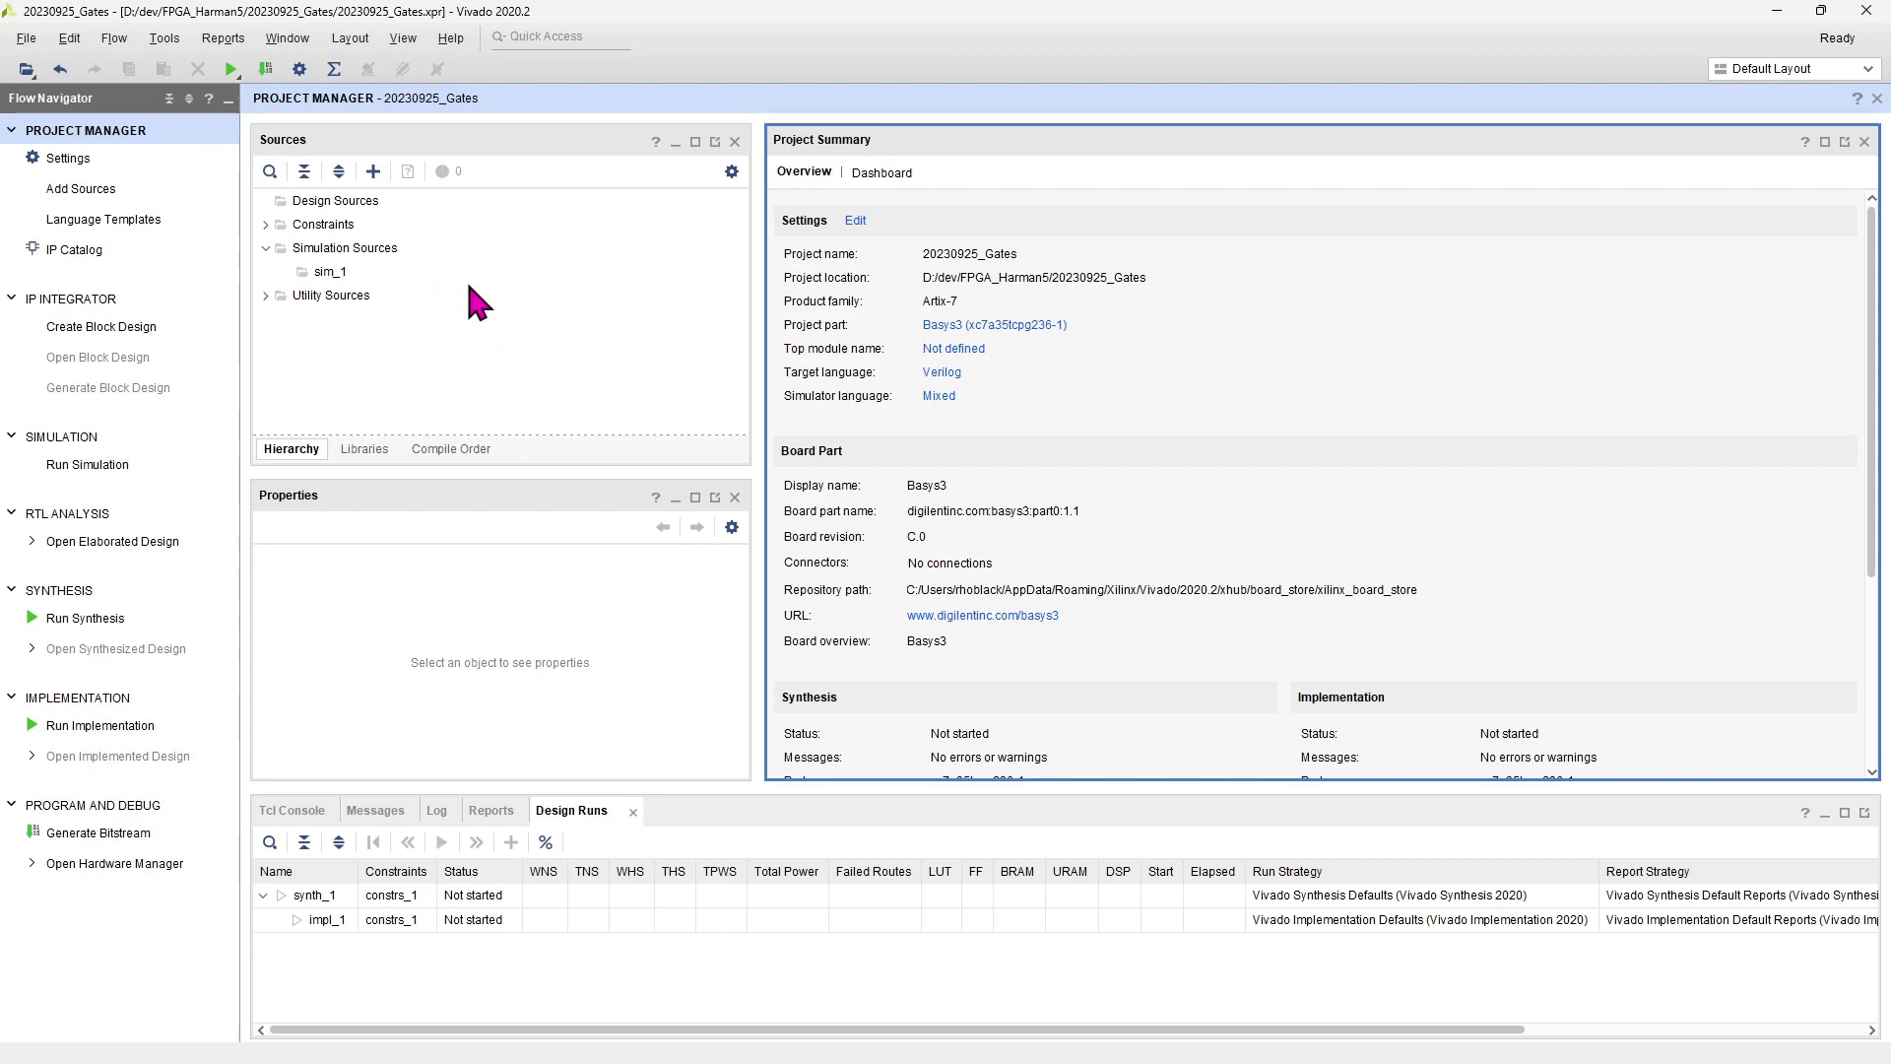
{"action": "left_click", "coordinate": [331, 201]}
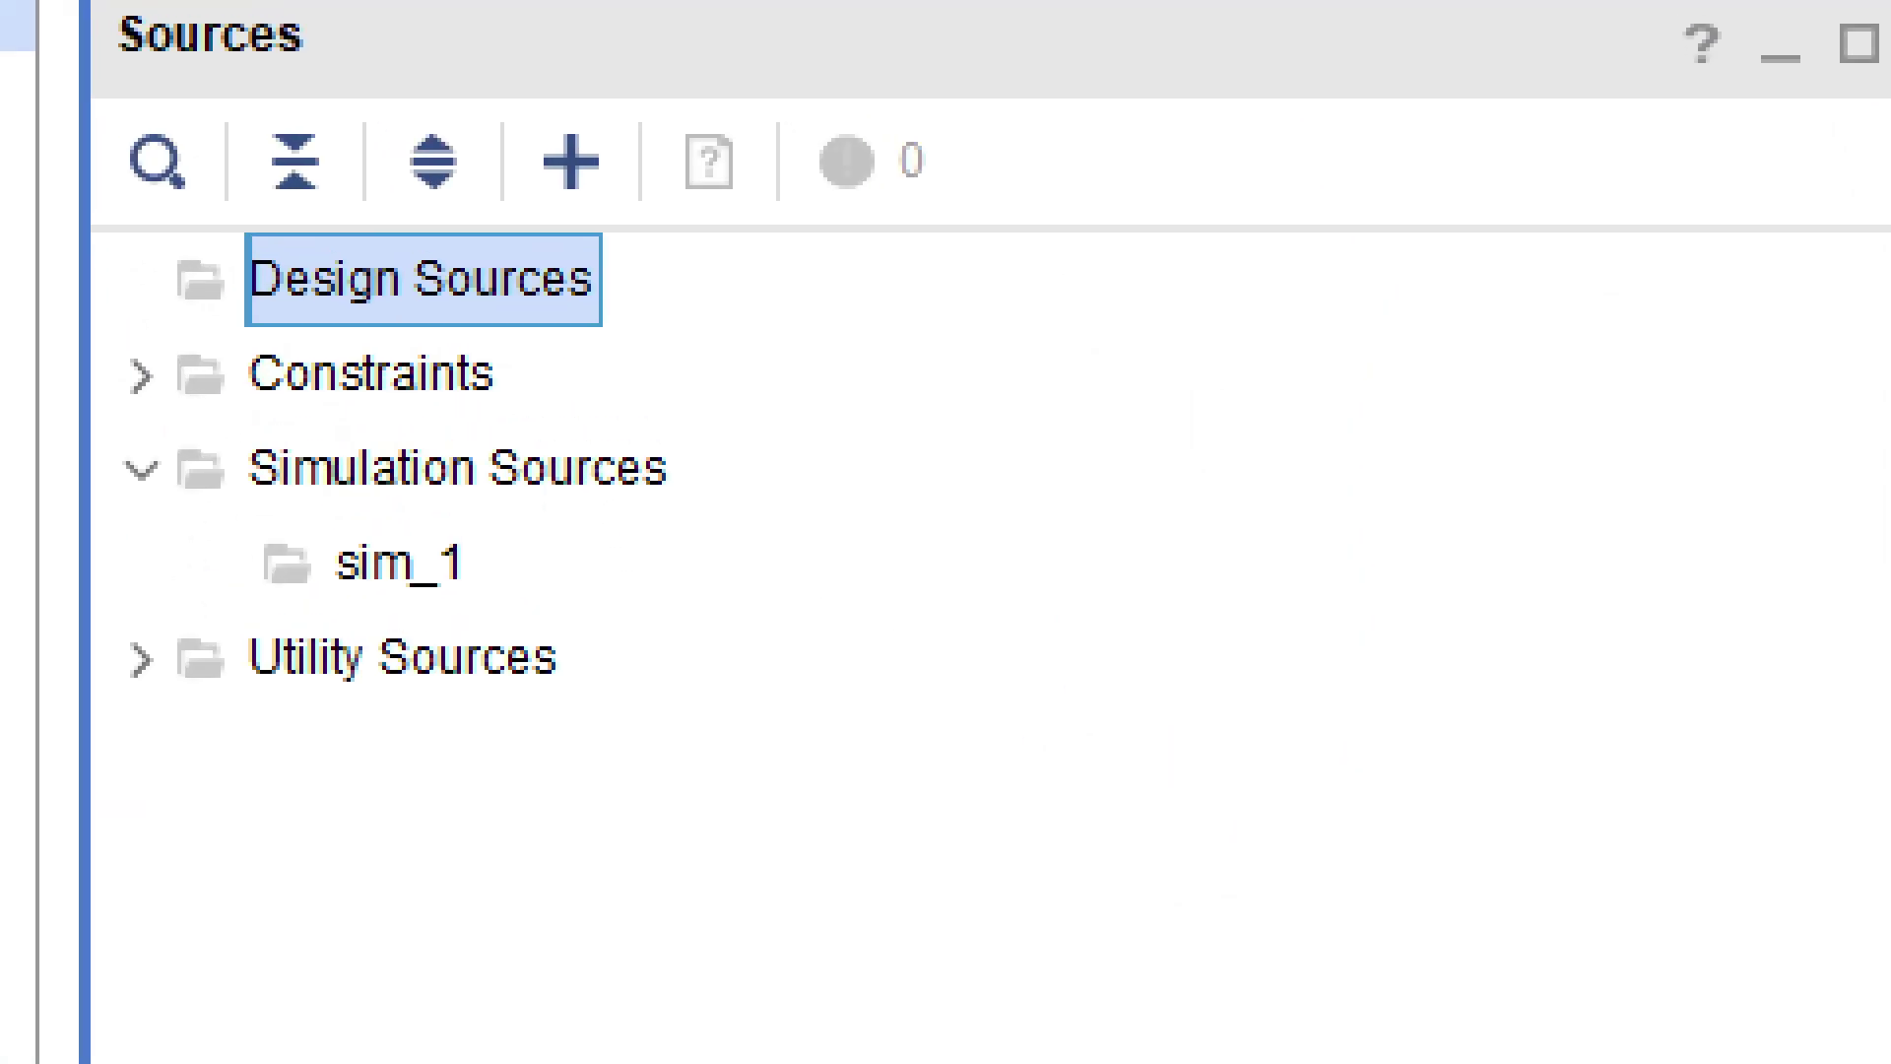
{"action": "mouse_move", "coordinate": [667, 286]}
{"action": "left_mouse_down"}
{"action": "mouse_move", "coordinate": [711, 339]}
{"action": "mouse_move", "coordinate": [756, 708]}
{"action": "mouse_move", "coordinate": [586, 835]}
{"action": "left_mouse_up"}
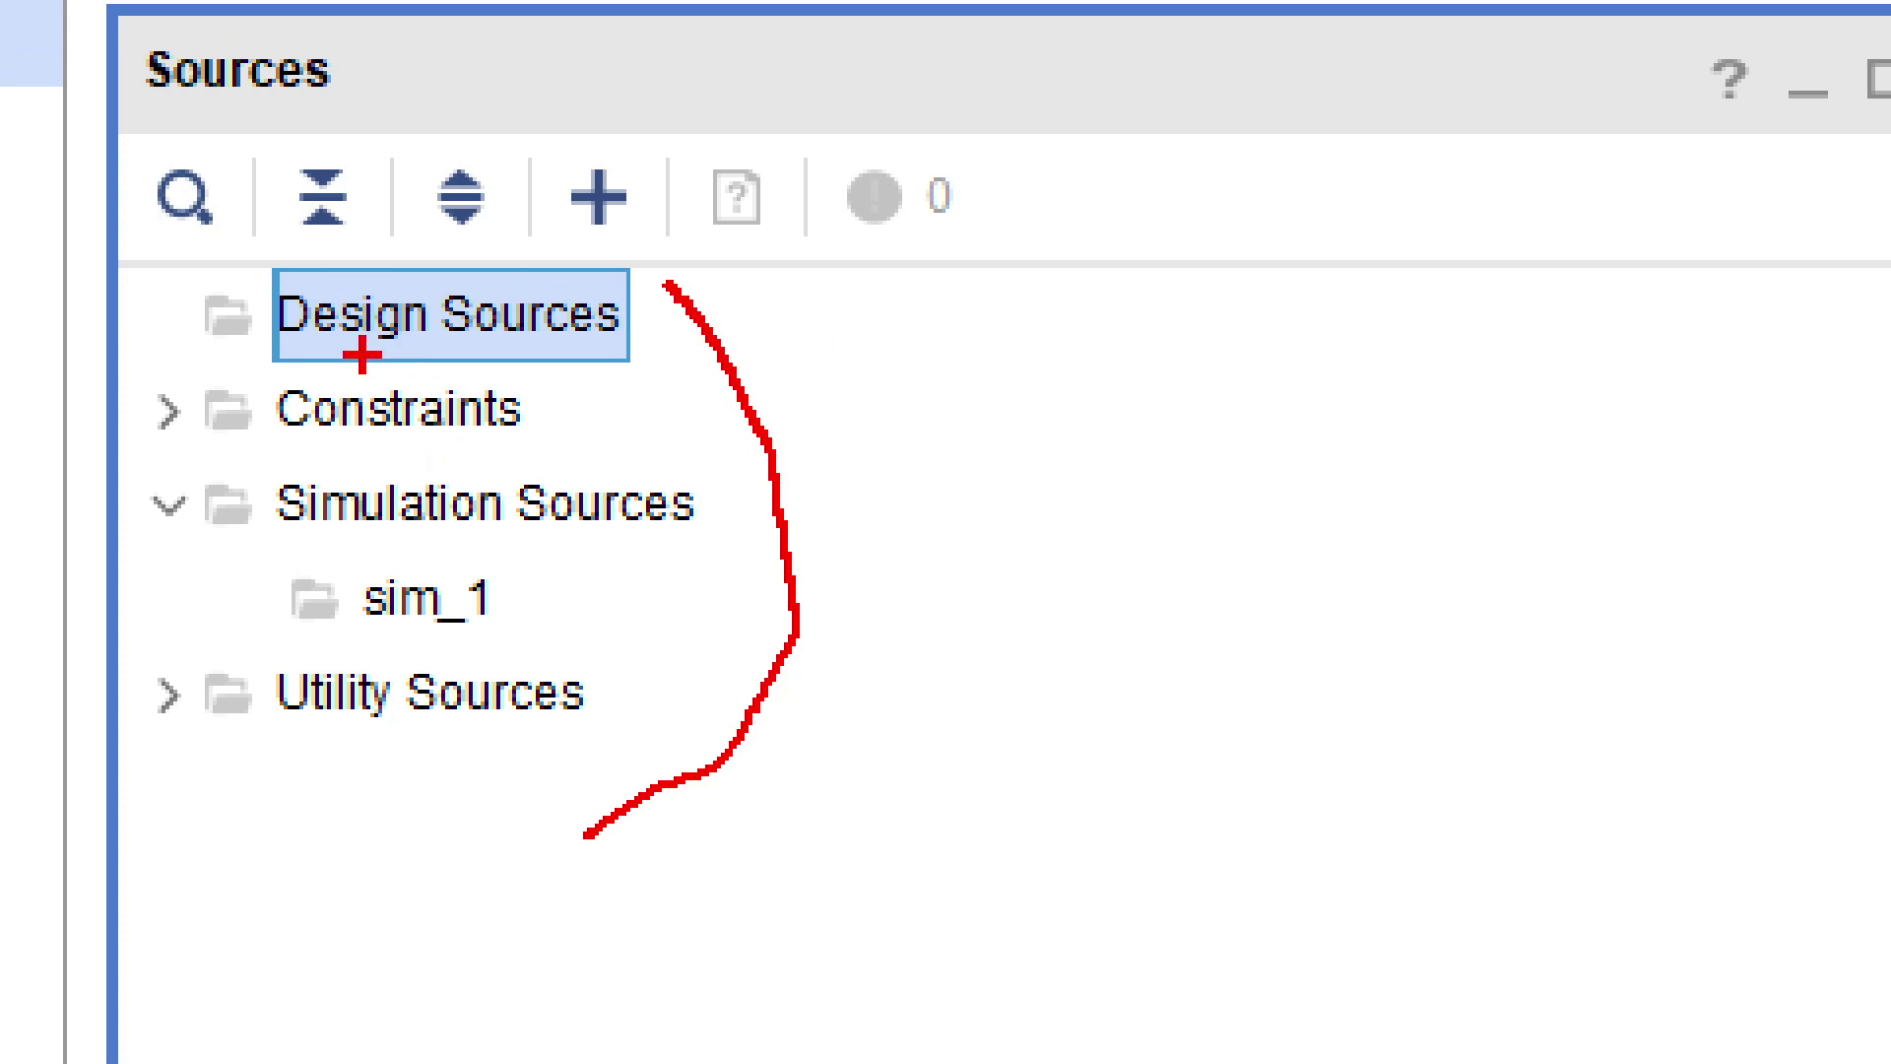
{"action": "mouse_move", "coordinate": [262, 368]}
{"action": "left_mouse_down"}
{"action": "mouse_move", "coordinate": [577, 373]}
{"action": "mouse_move", "coordinate": [648, 320]}
{"action": "mouse_move", "coordinate": [491, 244]}
{"action": "mouse_move", "coordinate": [333, 243]}
{"action": "mouse_move", "coordinate": [285, 347]}
{"action": "left_mouse_up"}
{"action": "mouse_move", "coordinate": [588, 258]}
{"action": "left_mouse_down"}
{"action": "mouse_move", "coordinate": [630, 131]}
{"action": "mouse_move", "coordinate": [566, 134]}
{"action": "mouse_move", "coordinate": [542, 217]}
{"action": "mouse_move", "coordinate": [562, 252]}
{"action": "left_mouse_up"}
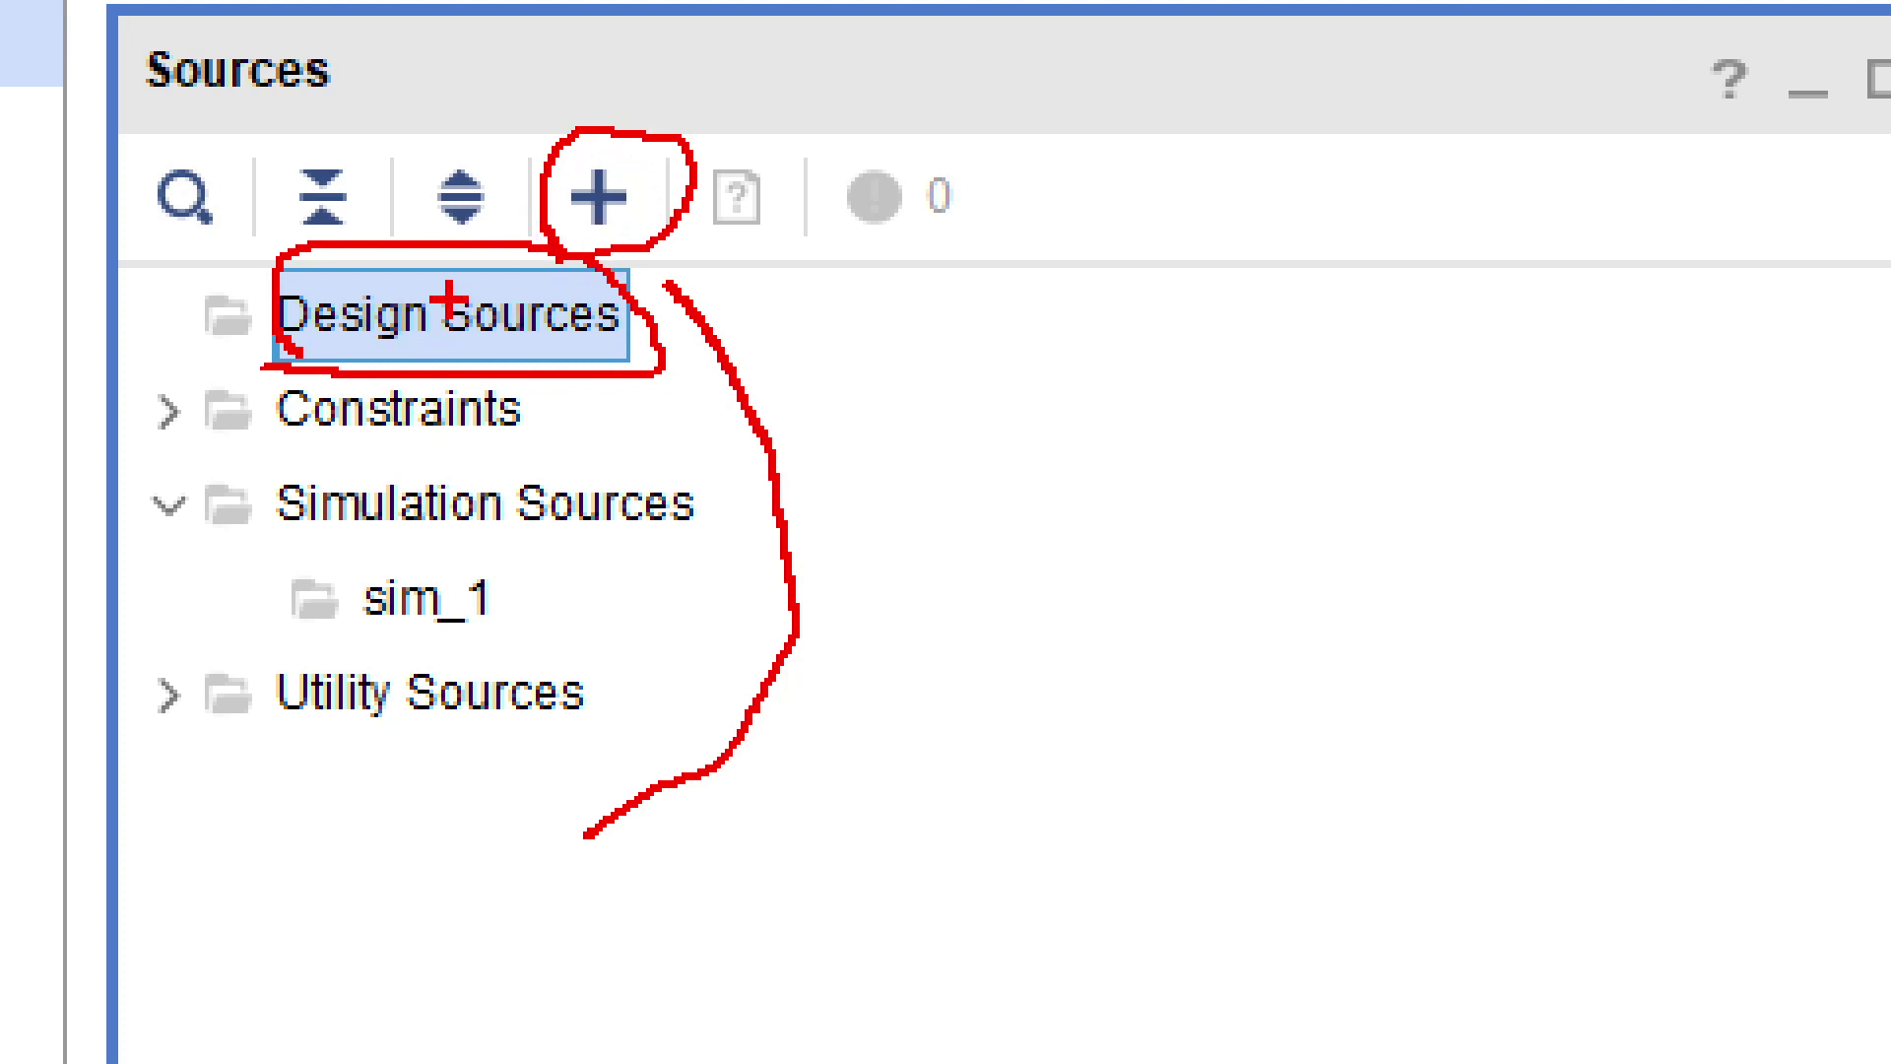
{"action": "key", "text": "Escape"}
{"action": "right_click", "coordinate": [311, 204]}
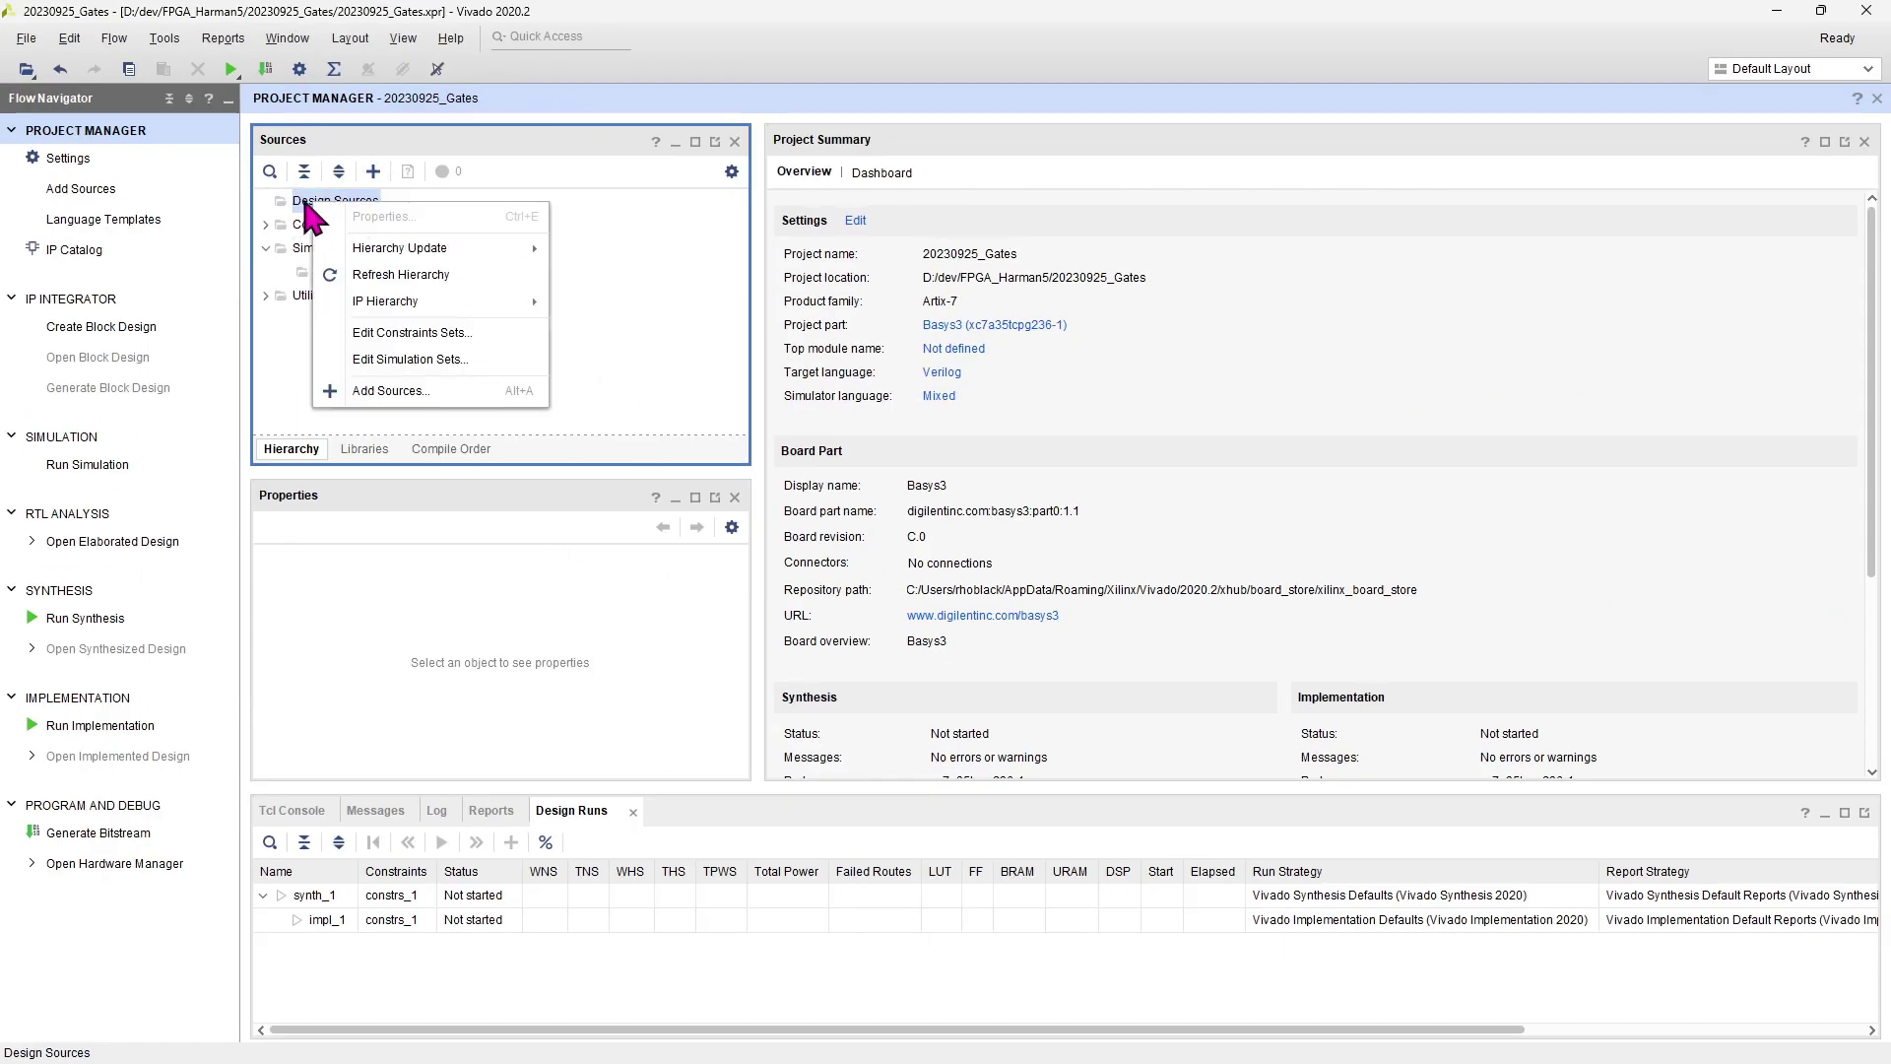
{"action": "left_click", "coordinate": [307, 204]}
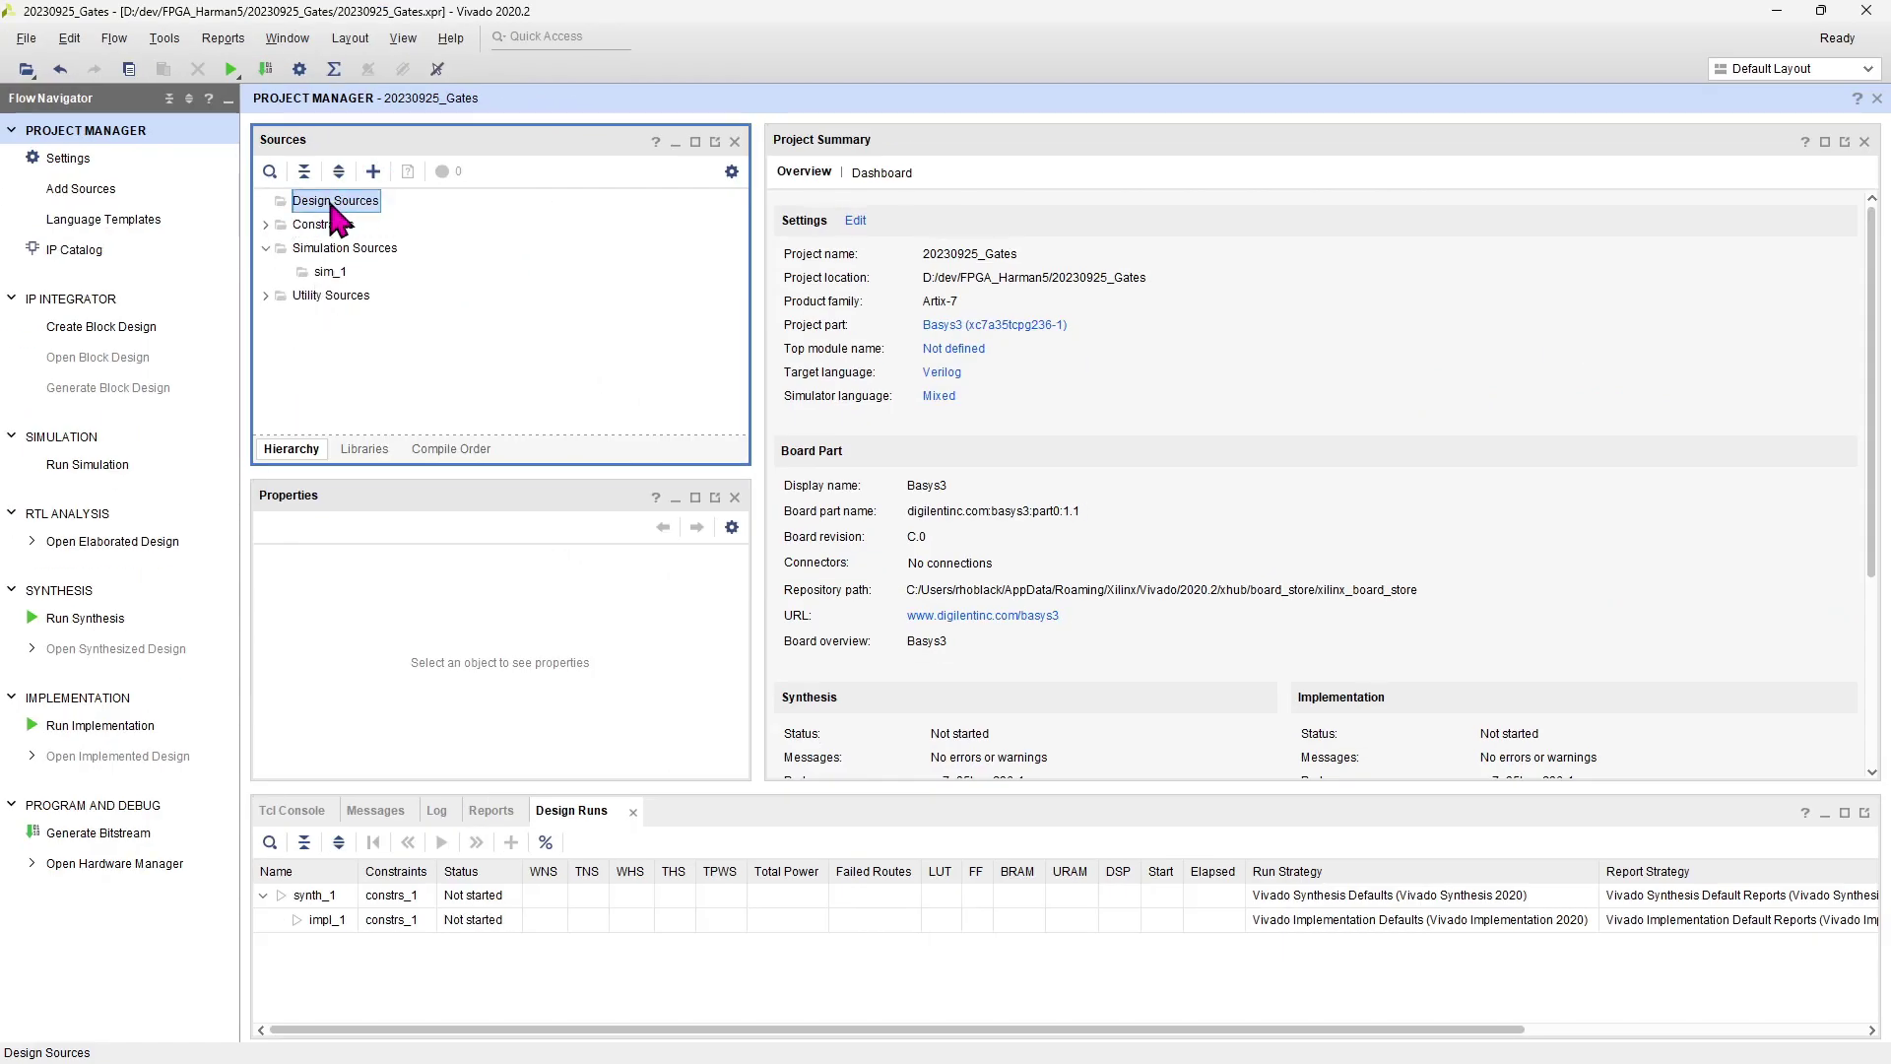
{"action": "right_click", "coordinate": [335, 205]}
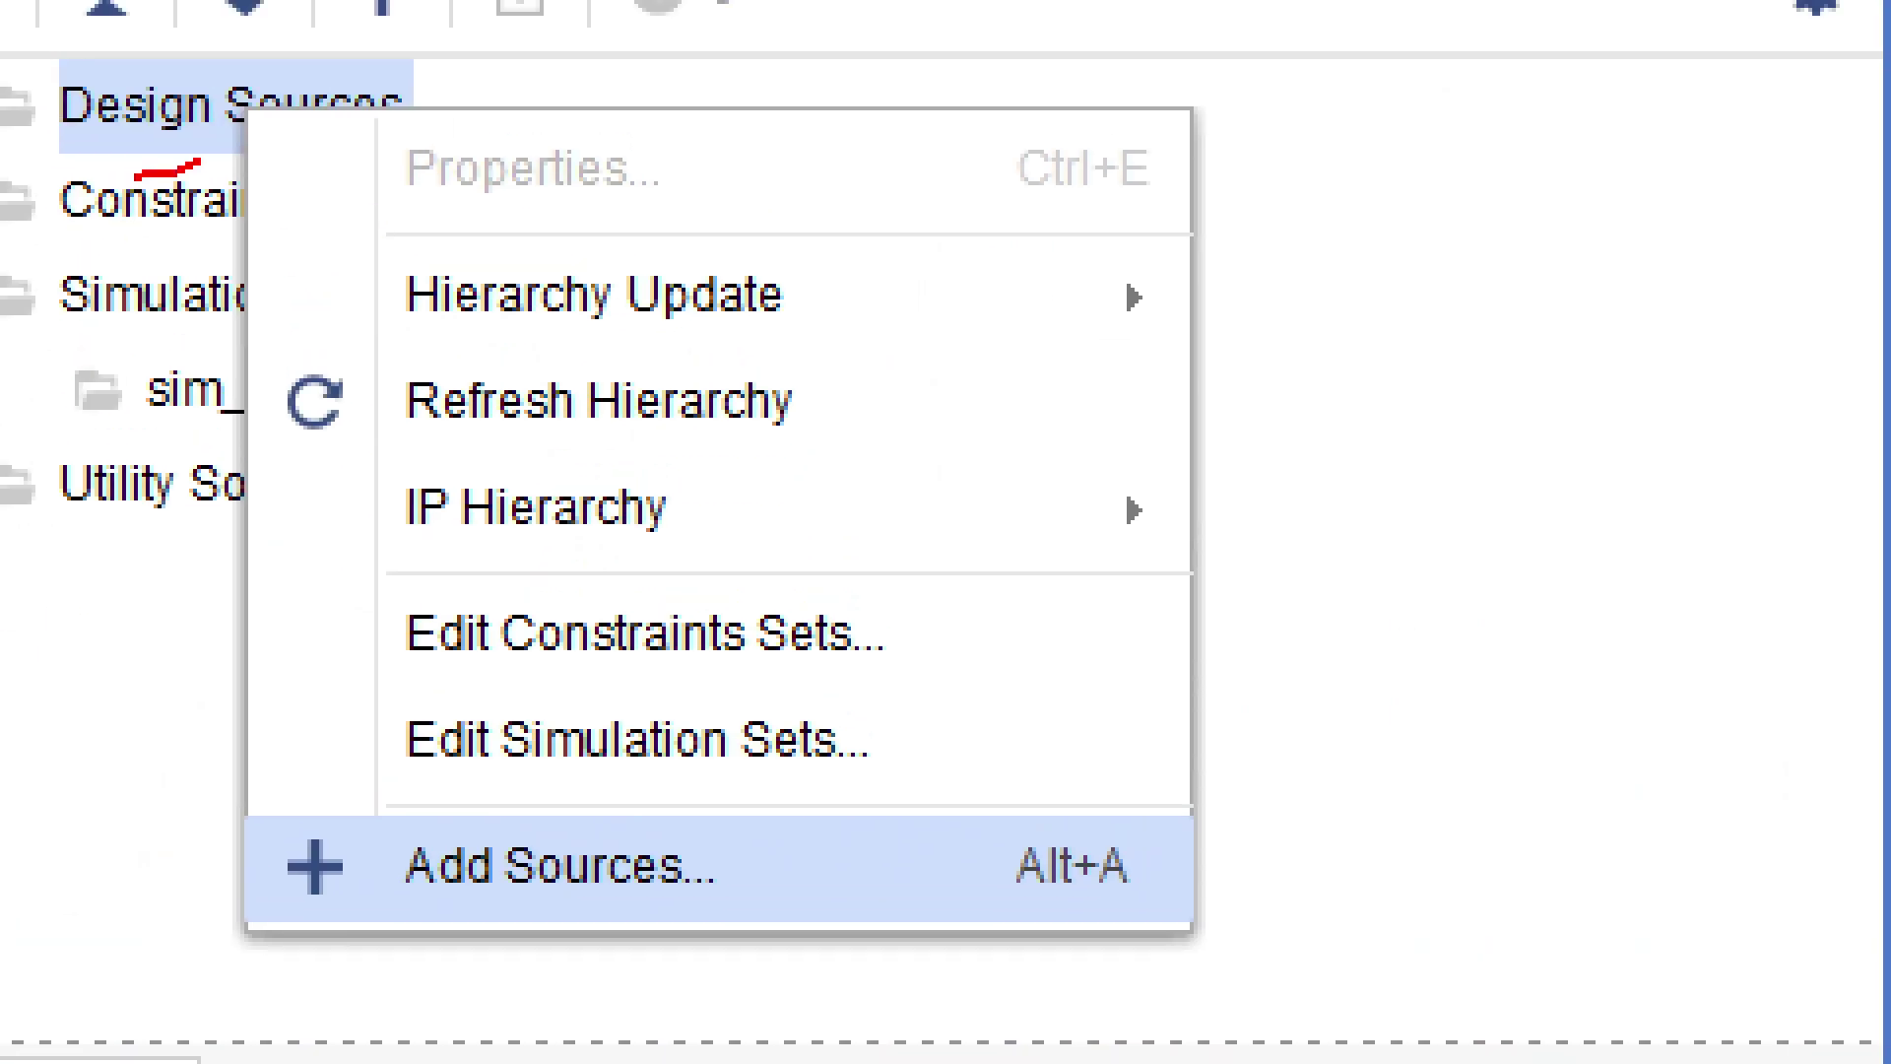
{"action": "mouse_move", "coordinate": [201, 160]}
{"action": "left_mouse_down"}
{"action": "mouse_move", "coordinate": [243, 76]}
{"action": "mouse_move", "coordinate": [144, 51]}
{"action": "mouse_move", "coordinate": [147, 148]}
{"action": "mouse_move", "coordinate": [245, 139]}
{"action": "left_mouse_up"}
{"action": "mouse_move", "coordinate": [567, 903]}
{"action": "left_mouse_down"}
{"action": "mouse_move", "coordinate": [665, 890]}
{"action": "mouse_move", "coordinate": [633, 800]}
{"action": "mouse_move", "coordinate": [431, 772]}
{"action": "mouse_move", "coordinate": [455, 915]}
{"action": "mouse_move", "coordinate": [669, 928]}
{"action": "left_mouse_up"}
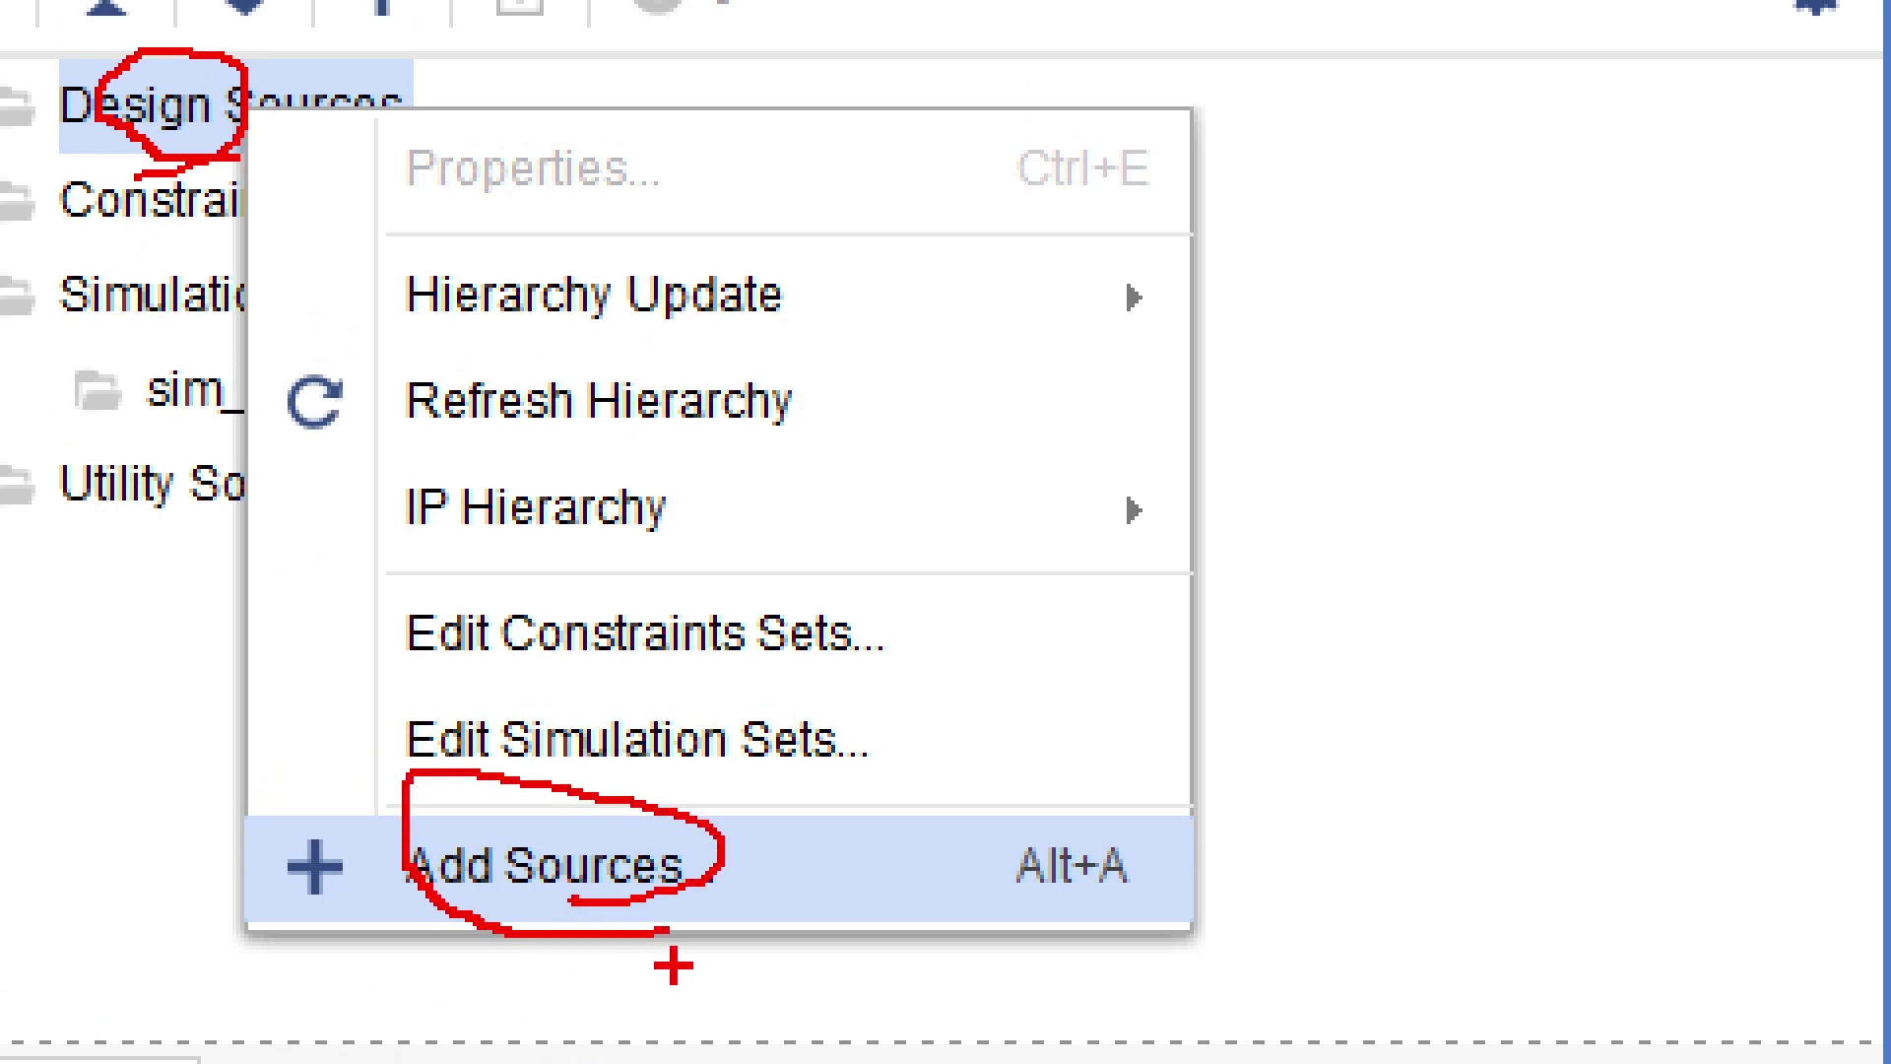
{"action": "key", "text": "Escape"}
Start adding sources from Design Sources and continue with the option to add or create design sources
{"action": "right_click", "coordinate": [353, 209]}
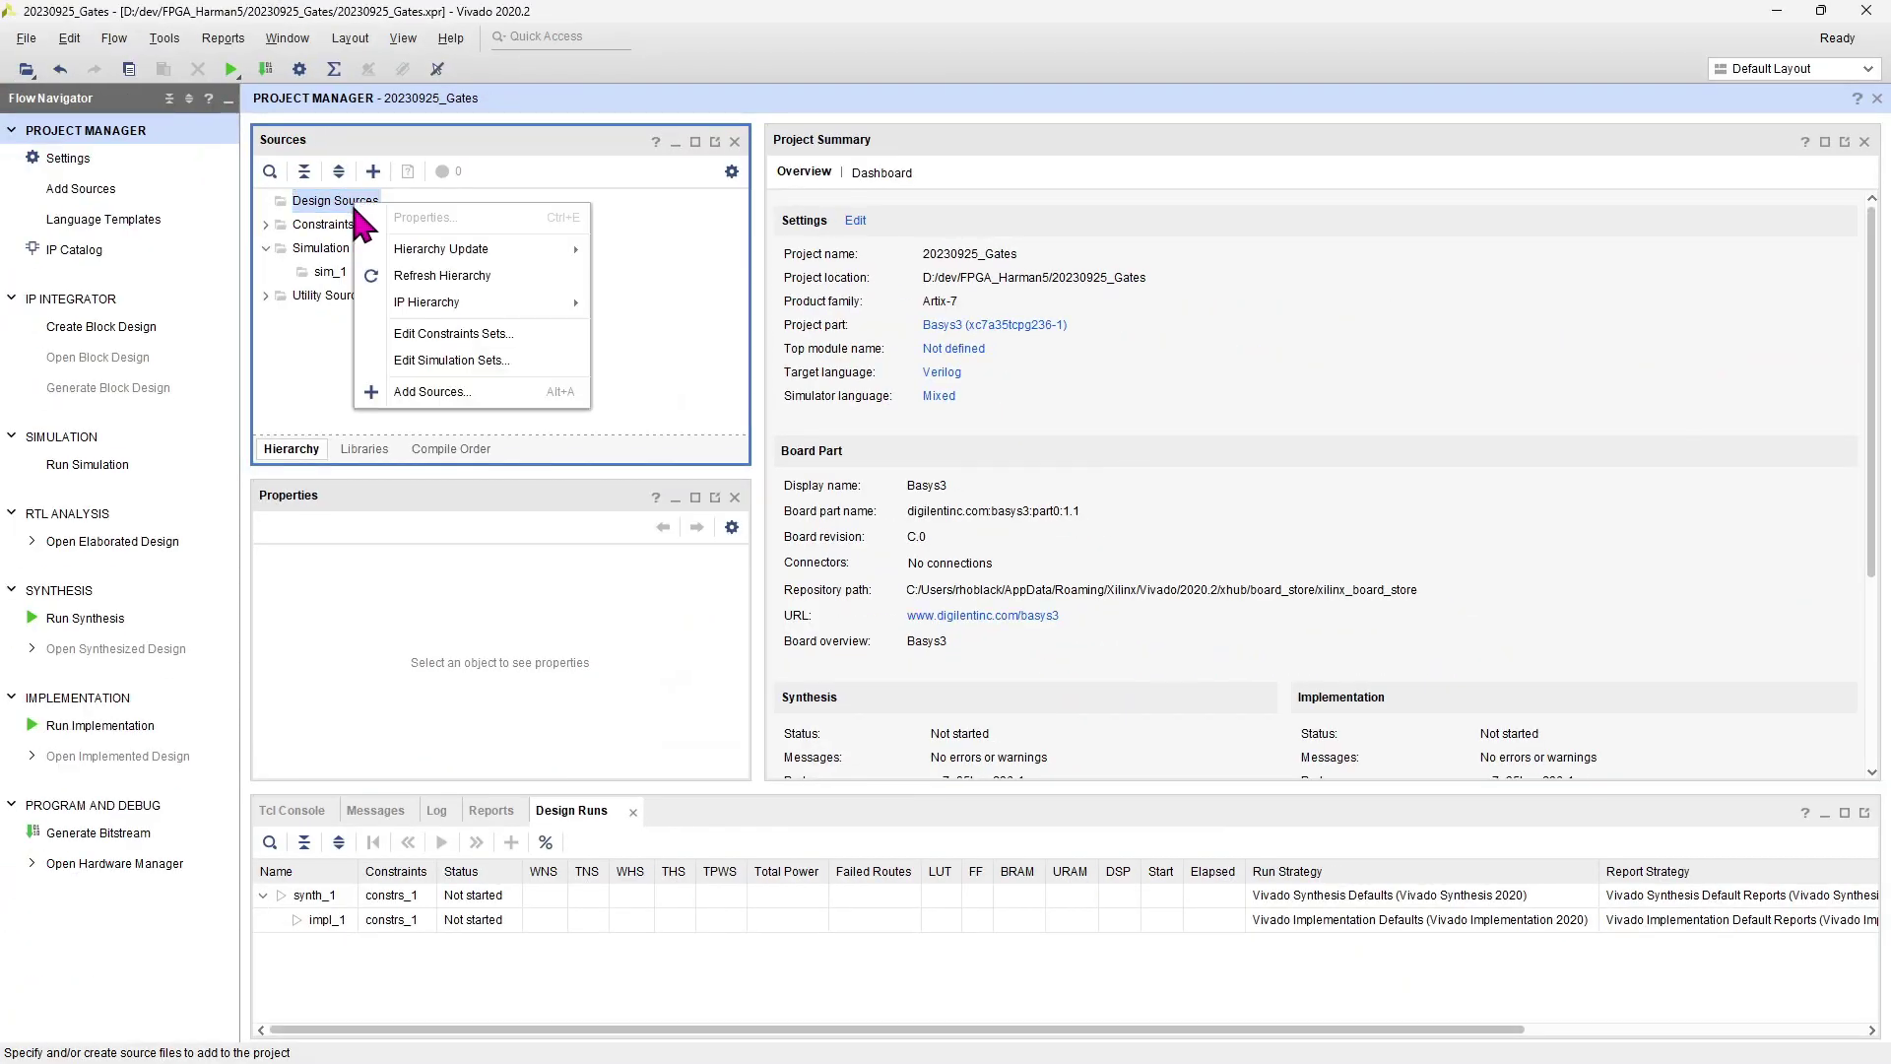
{"action": "left_click", "coordinate": [420, 386]}
{"action": "key", "text": "ctrl+1"}
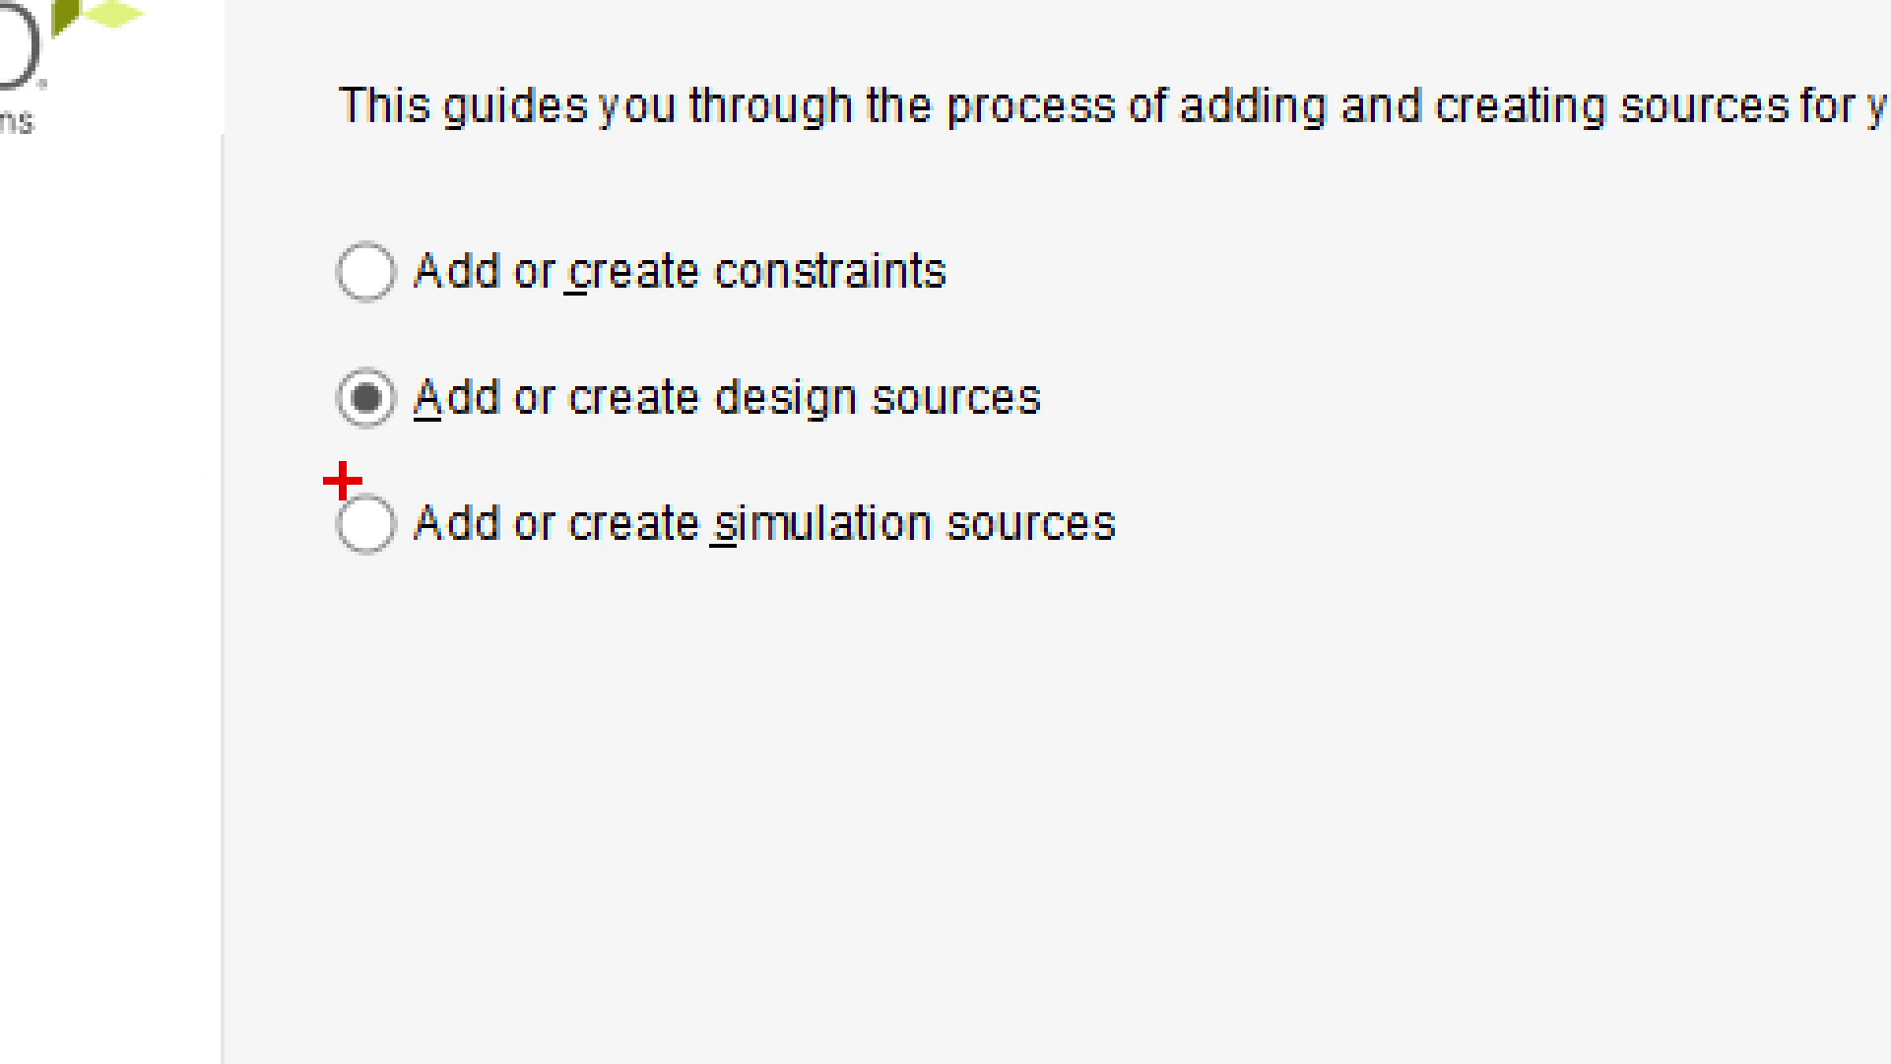
{"action": "mouse_move", "coordinate": [375, 461]}
{"action": "left_mouse_down"}
{"action": "mouse_move", "coordinate": [469, 460]}
{"action": "mouse_move", "coordinate": [533, 431]}
{"action": "mouse_move", "coordinate": [443, 339]}
{"action": "mouse_move", "coordinate": [282, 407]}
{"action": "mouse_move", "coordinate": [429, 476]}
{"action": "left_mouse_up"}
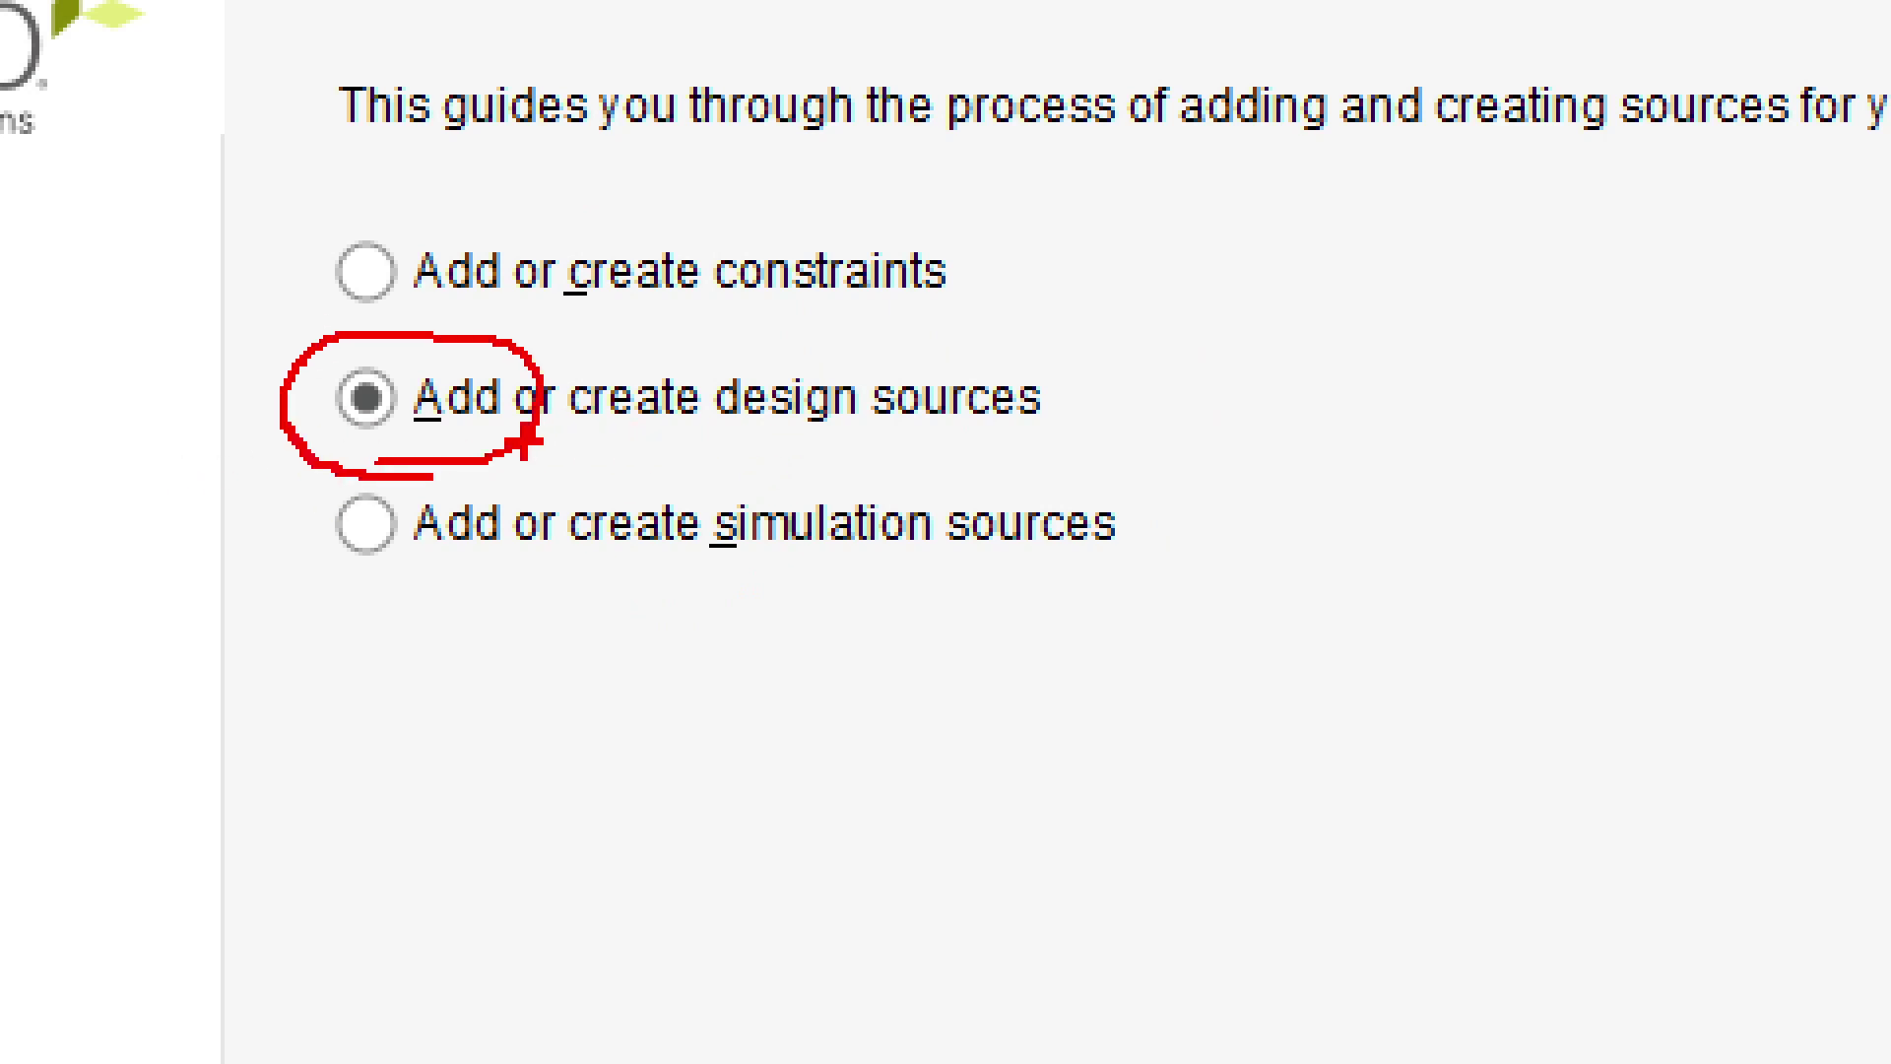
{"action": "left_click_drag", "start_coordinate": [545, 443], "coordinate": [1052, 403]}
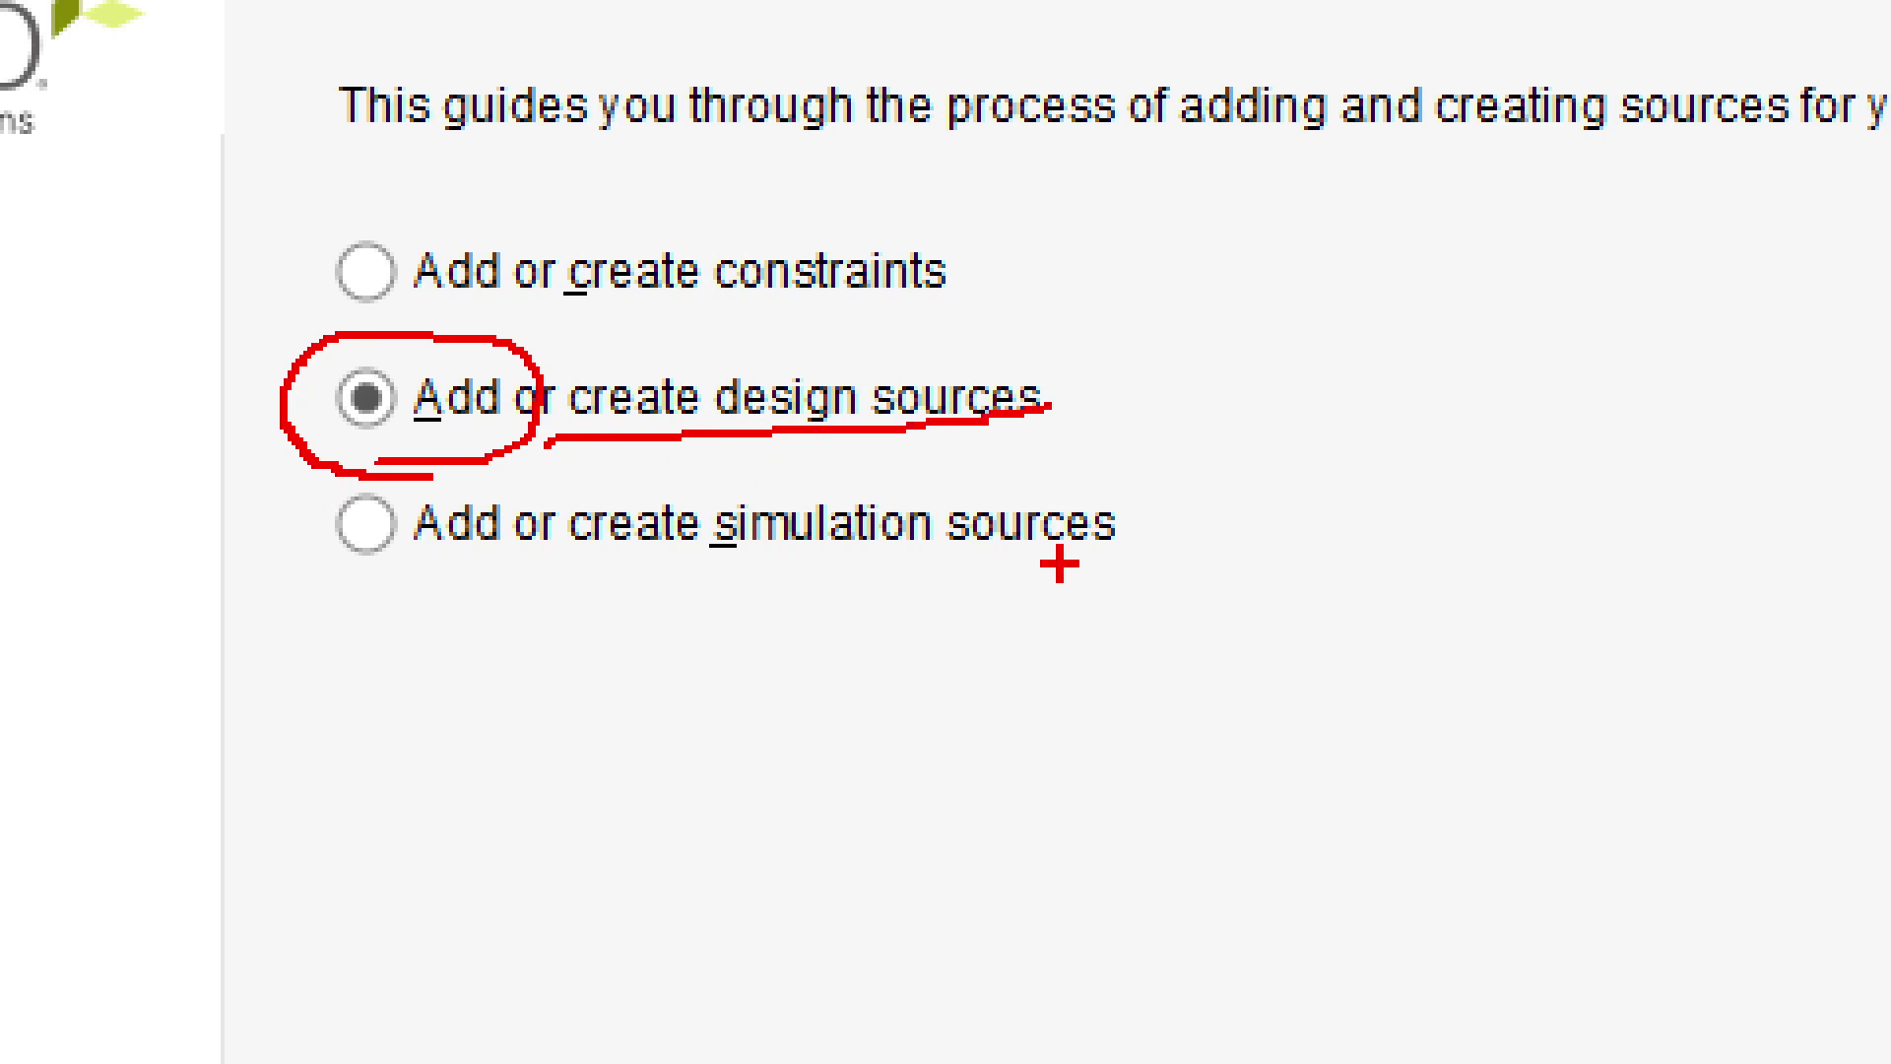
{"action": "mouse_move", "coordinate": [285, 452]}
{"action": "left_mouse_down"}
{"action": "mouse_move", "coordinate": [442, 431]}
{"action": "mouse_move", "coordinate": [292, 333]}
{"action": "mouse_move", "coordinate": [325, 463]}
{"action": "left_mouse_up"}
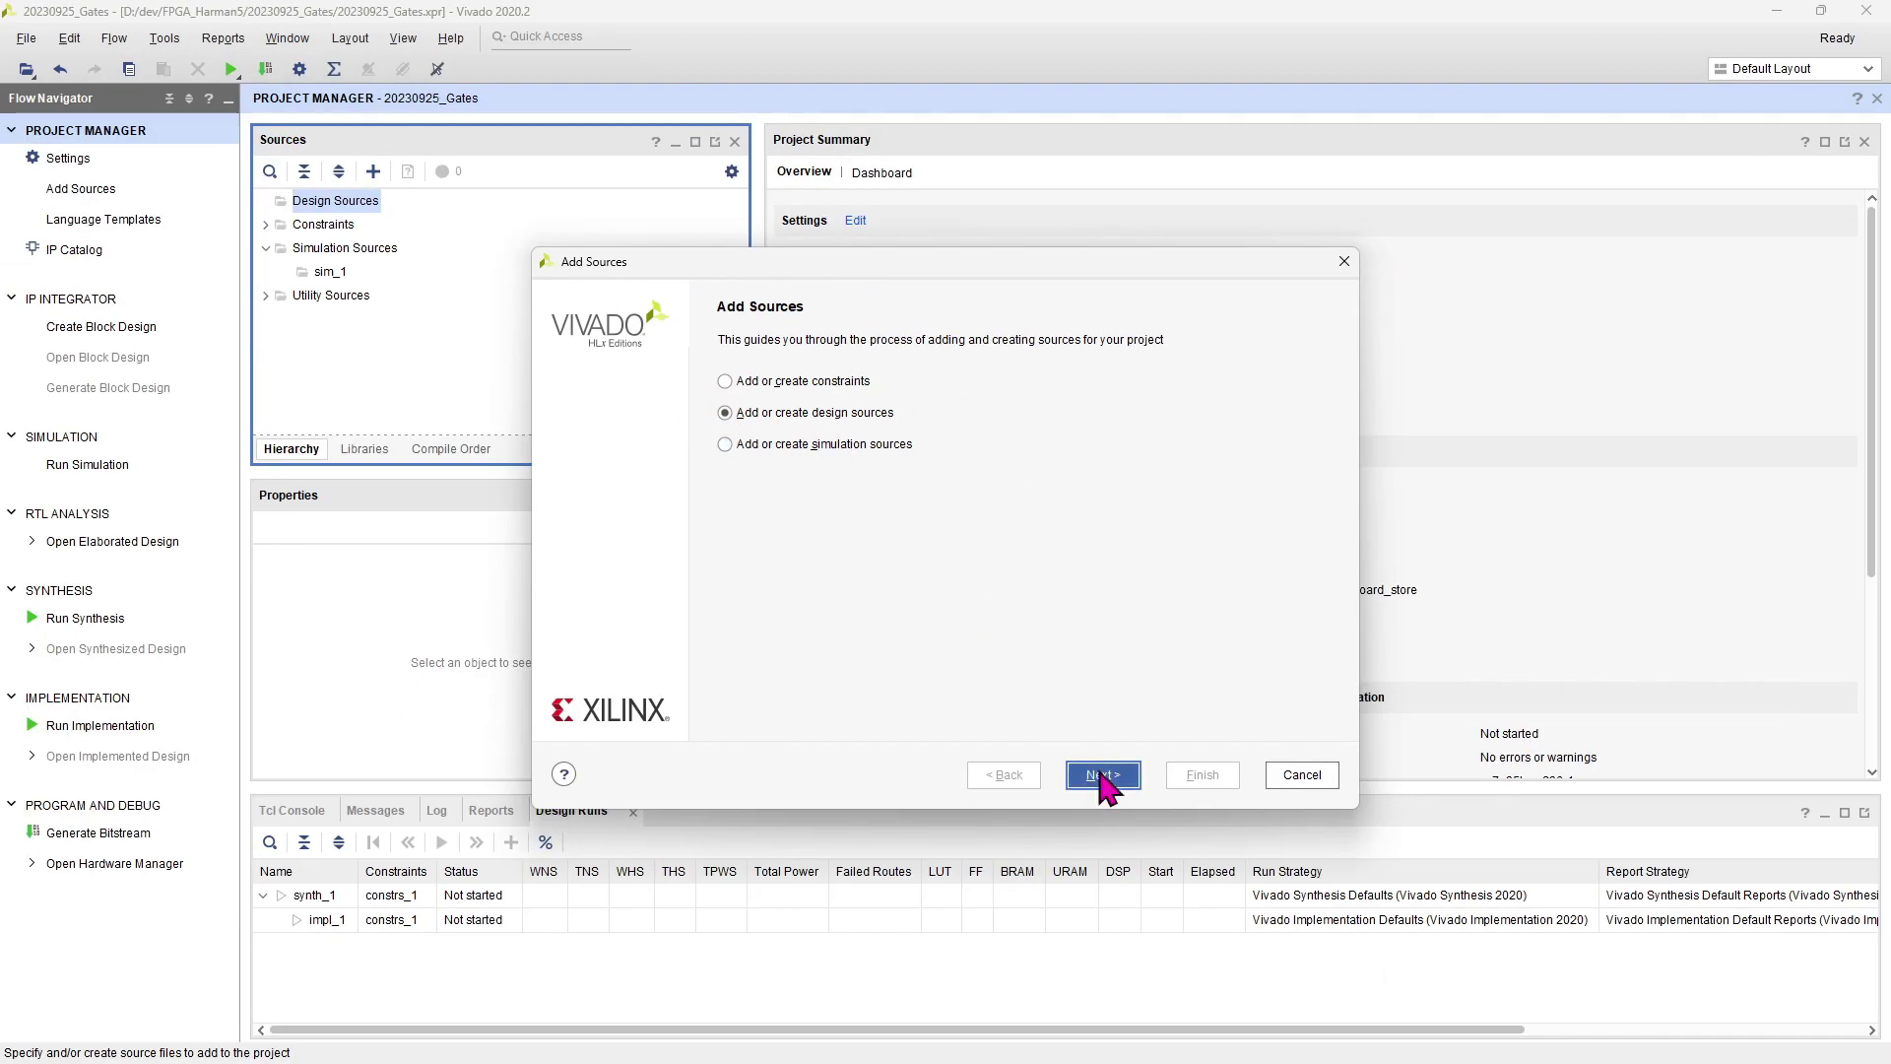
{"action": "left_click", "coordinate": [1103, 776]}
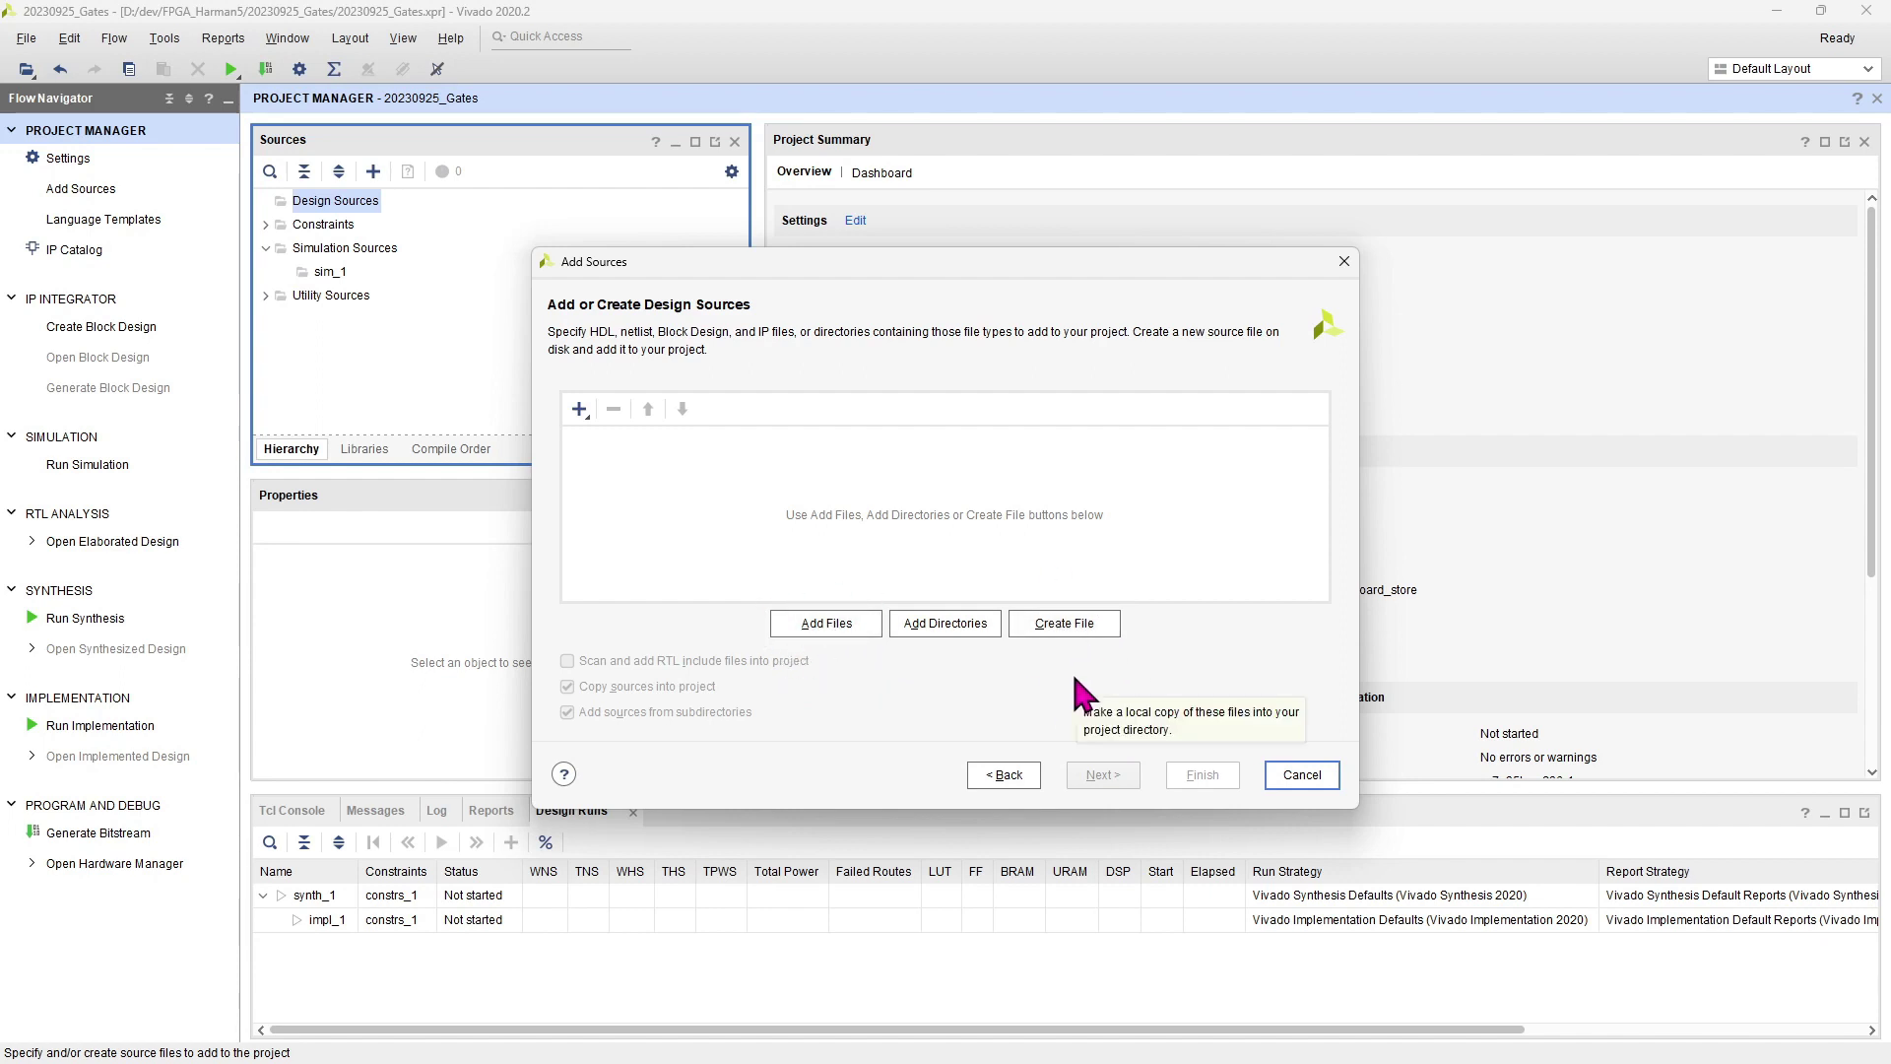
Create a Verilog source file named Gates, stored local to the project
{"action": "left_click", "coordinate": [1052, 622]}
{"action": "type", "text": "Gates"}
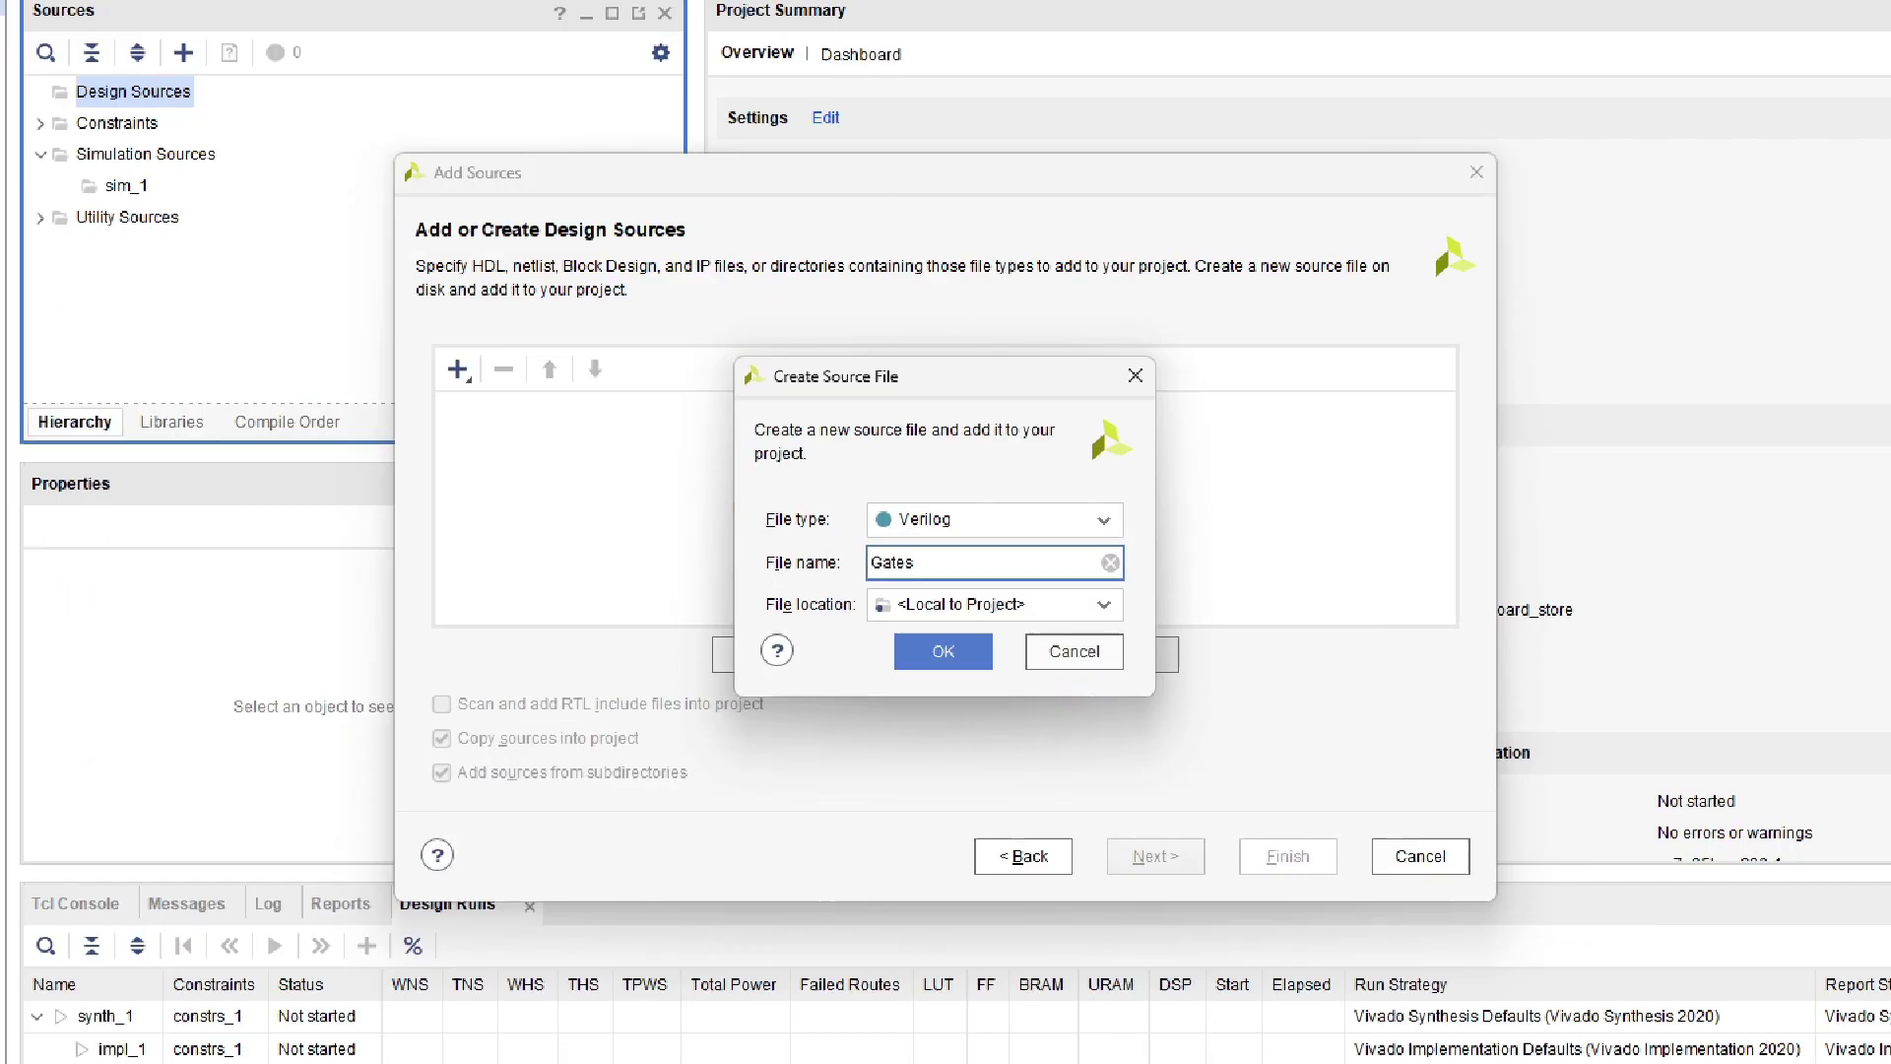
{"action": "left_click_drag", "start_coordinate": [901, 534], "coordinate": [888, 537]}
{"action": "mouse_move", "coordinate": [746, 328]}
{"action": "left_mouse_down"}
{"action": "mouse_move", "coordinate": [992, 372]}
{"action": "mouse_move", "coordinate": [1039, 318]}
{"action": "mouse_move", "coordinate": [984, 236]}
{"action": "mouse_move", "coordinate": [822, 221]}
{"action": "mouse_move", "coordinate": [698, 276]}
{"action": "mouse_move", "coordinate": [737, 307]}
{"action": "left_mouse_up"}
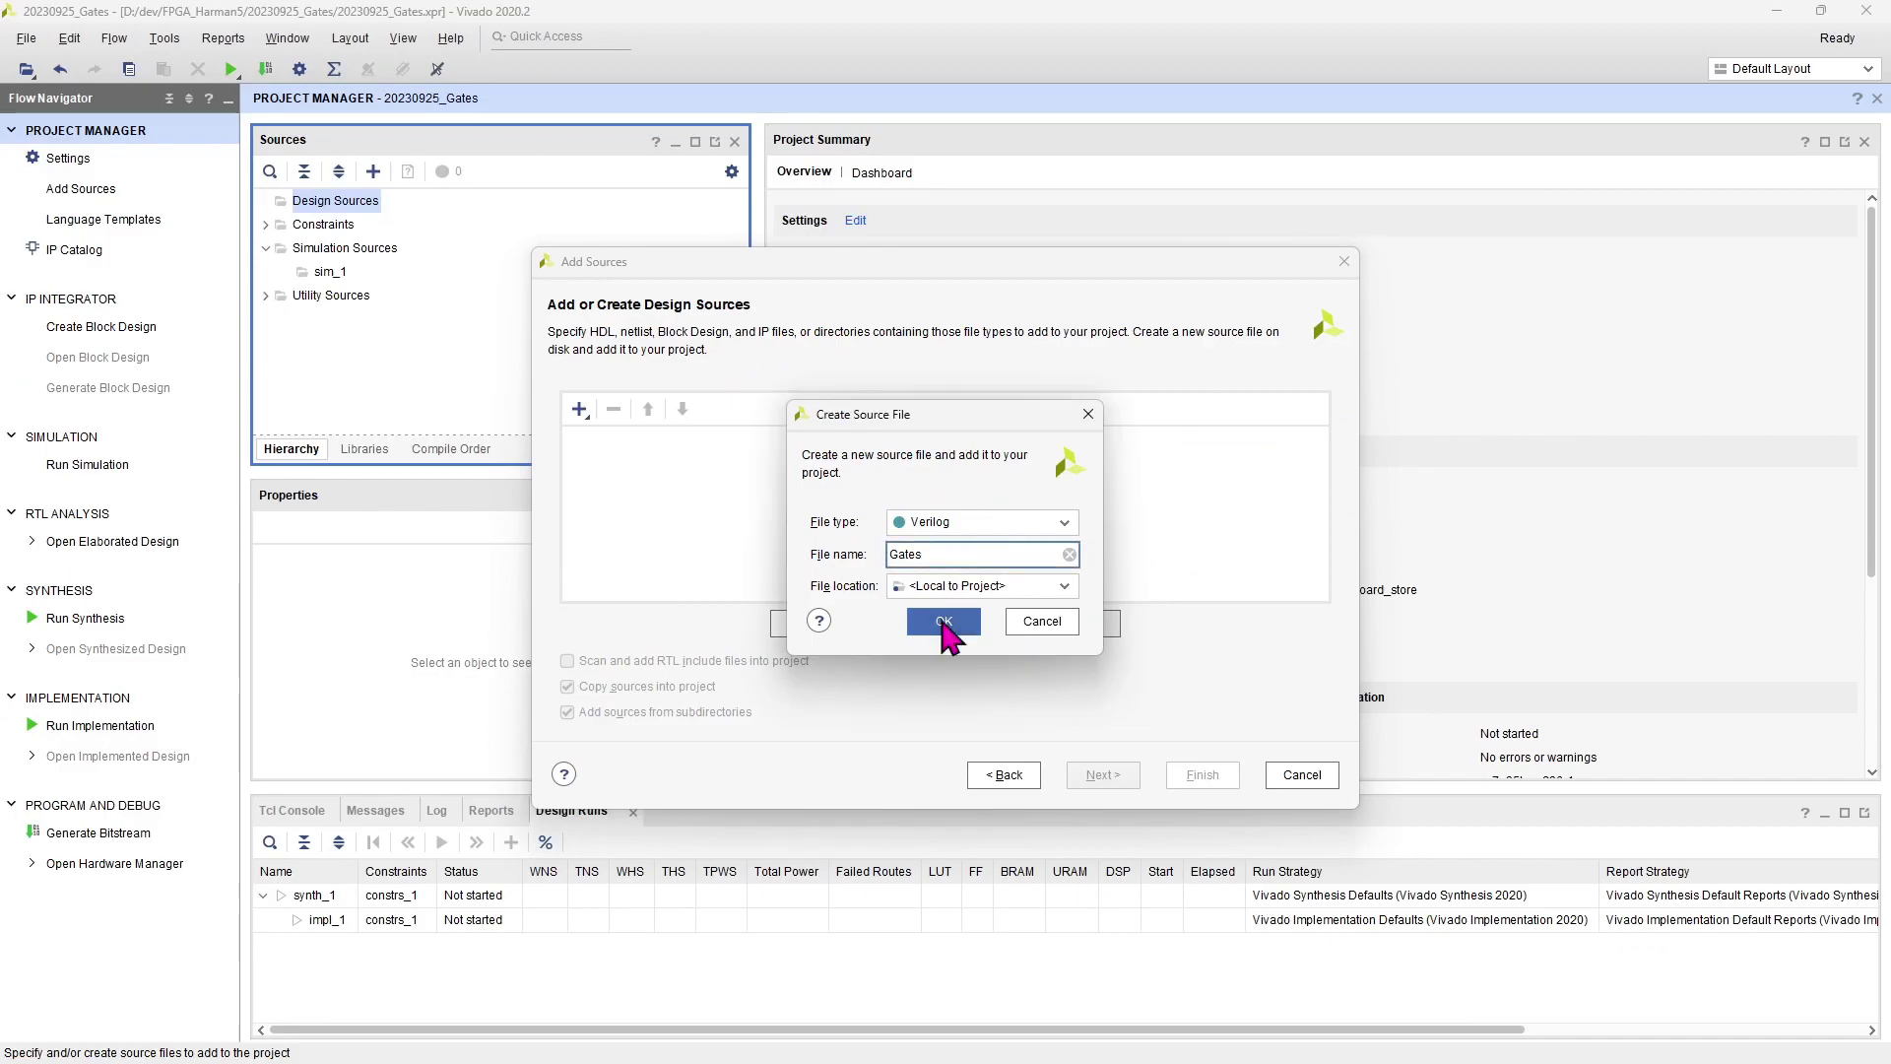
{"action": "left_click", "coordinate": [1003, 693]}
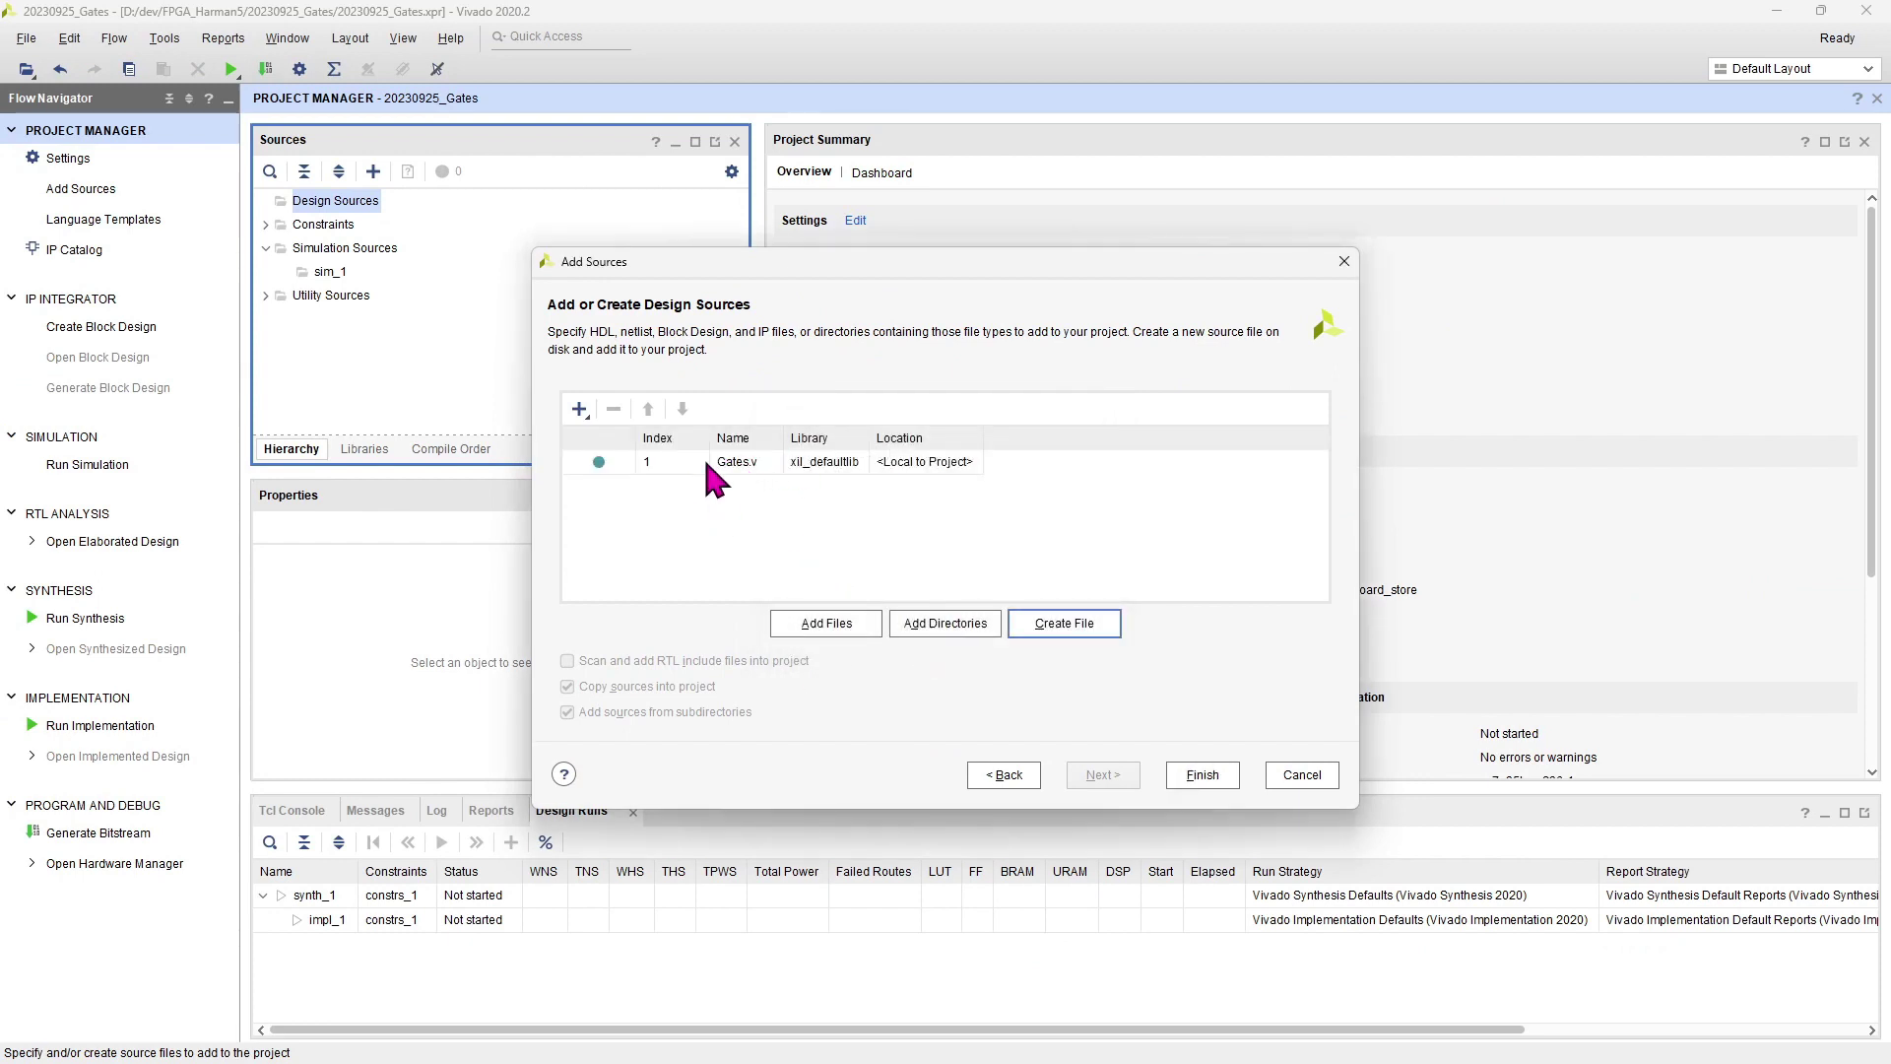
Finish adding the source file and accept the Gates module definition without any I/O ports
{"action": "left_click", "coordinate": [1203, 774]}
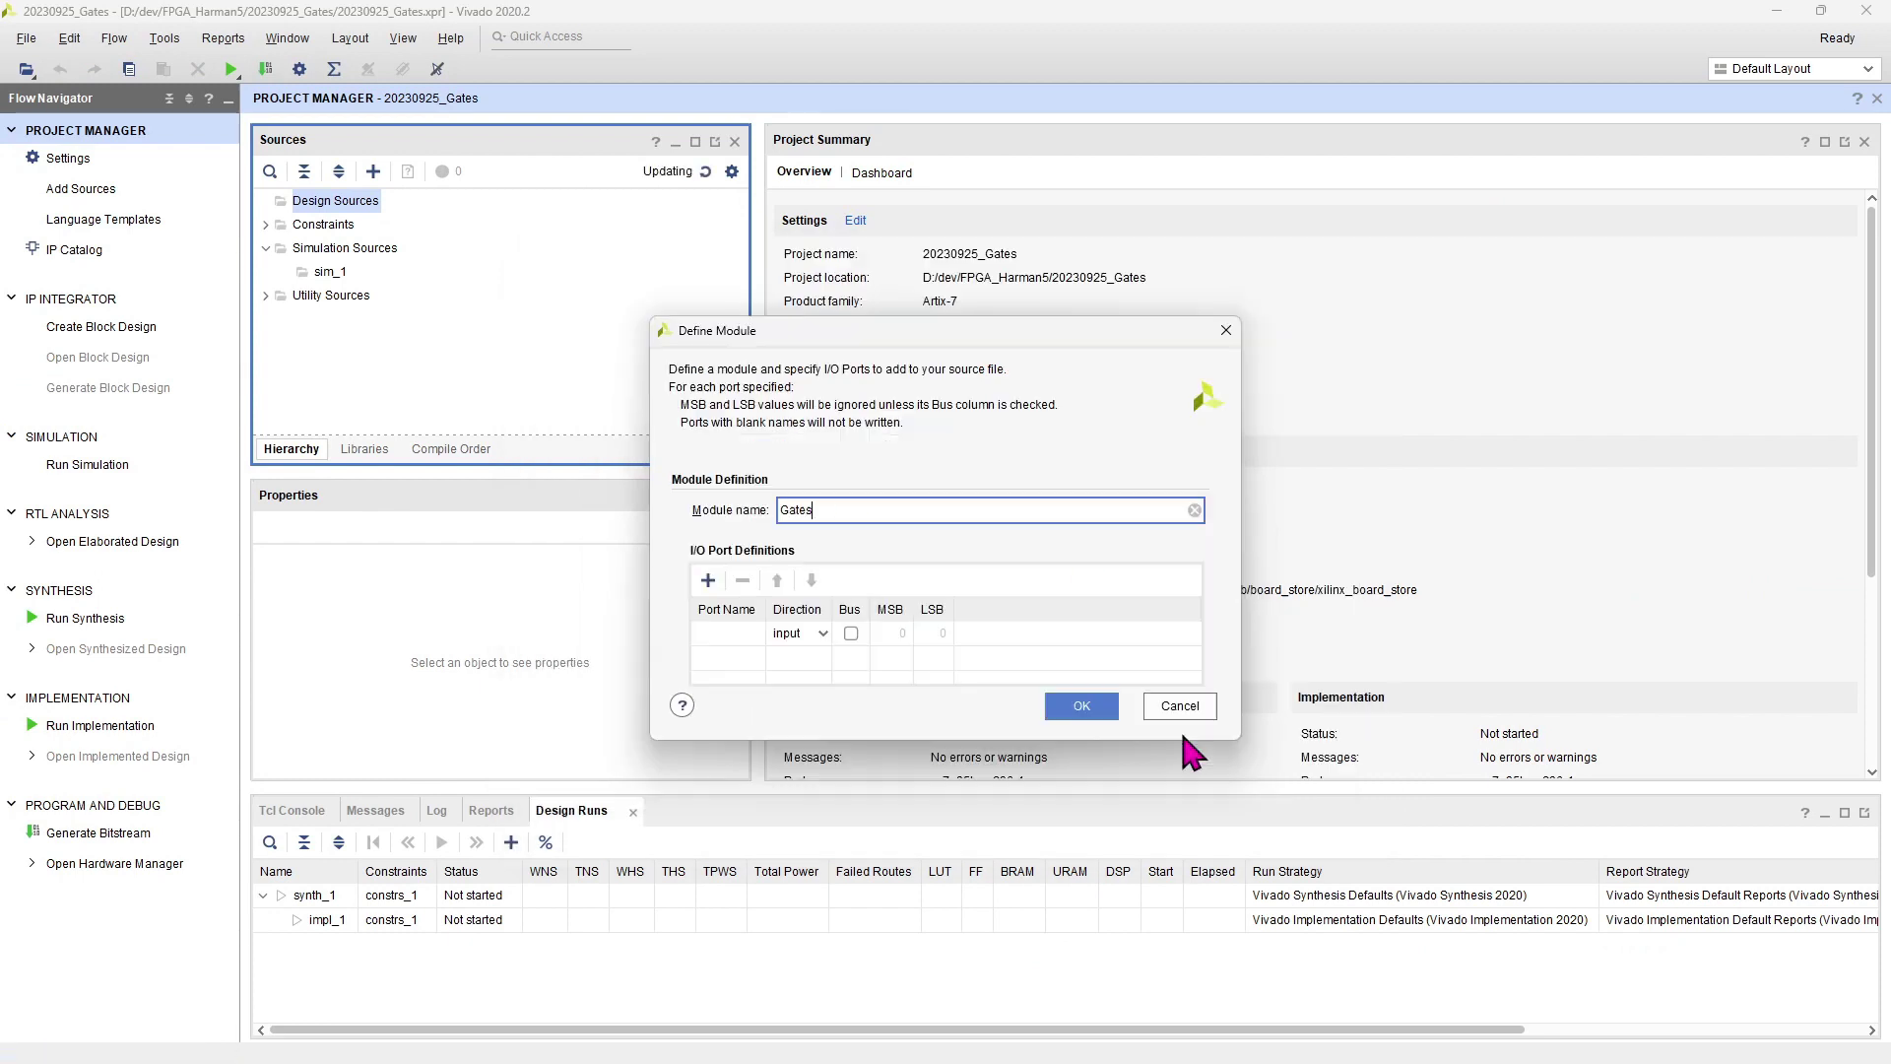
{"action": "left_click", "coordinate": [1074, 717]}
{"action": "left_click", "coordinate": [912, 579]}
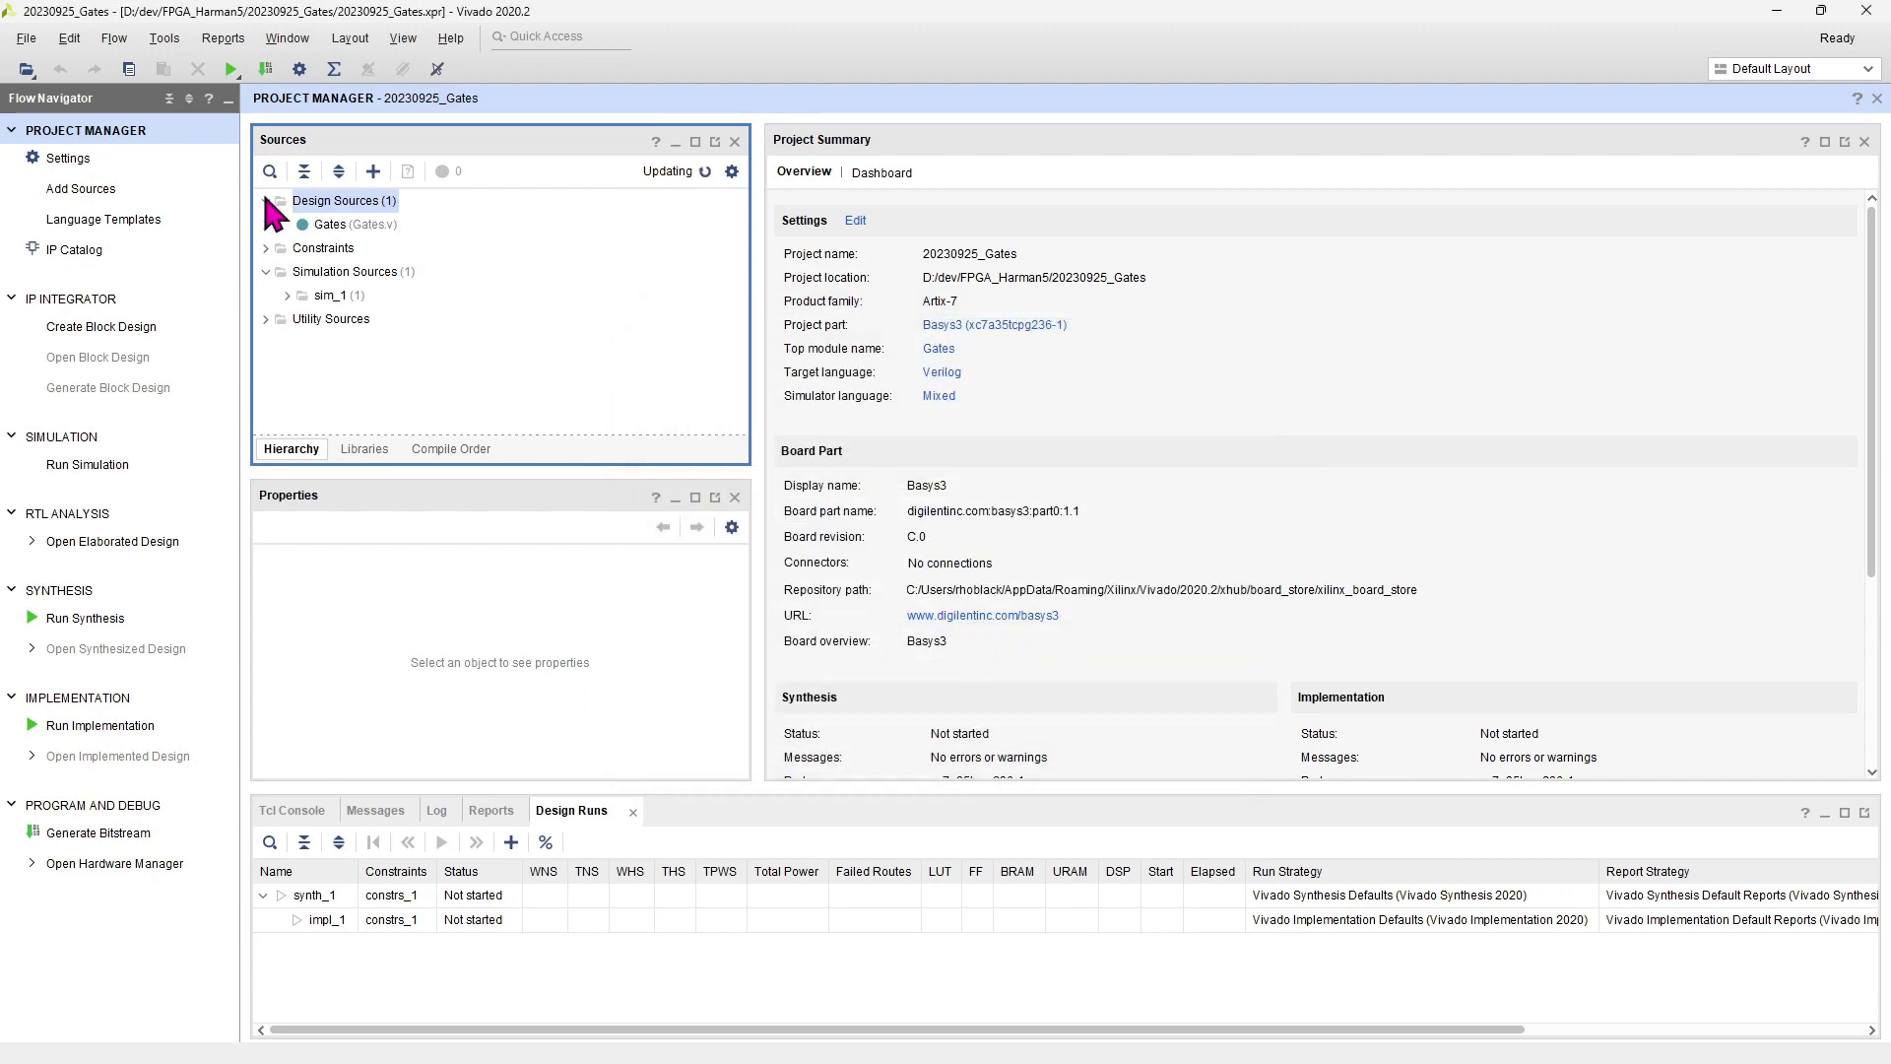
{"action": "mouse_move", "coordinate": [298, 232]}
{"action": "left_mouse_down"}
{"action": "mouse_move", "coordinate": [340, 242]}
{"action": "mouse_move", "coordinate": [392, 198]}
{"action": "mouse_move", "coordinate": [275, 228]}
{"action": "left_mouse_up"}
{"action": "left_click_drag", "start_coordinate": [225, 461], "coordinate": [394, 504]}
{"action": "left_click_drag", "start_coordinate": [163, 320], "coordinate": [261, 313]}
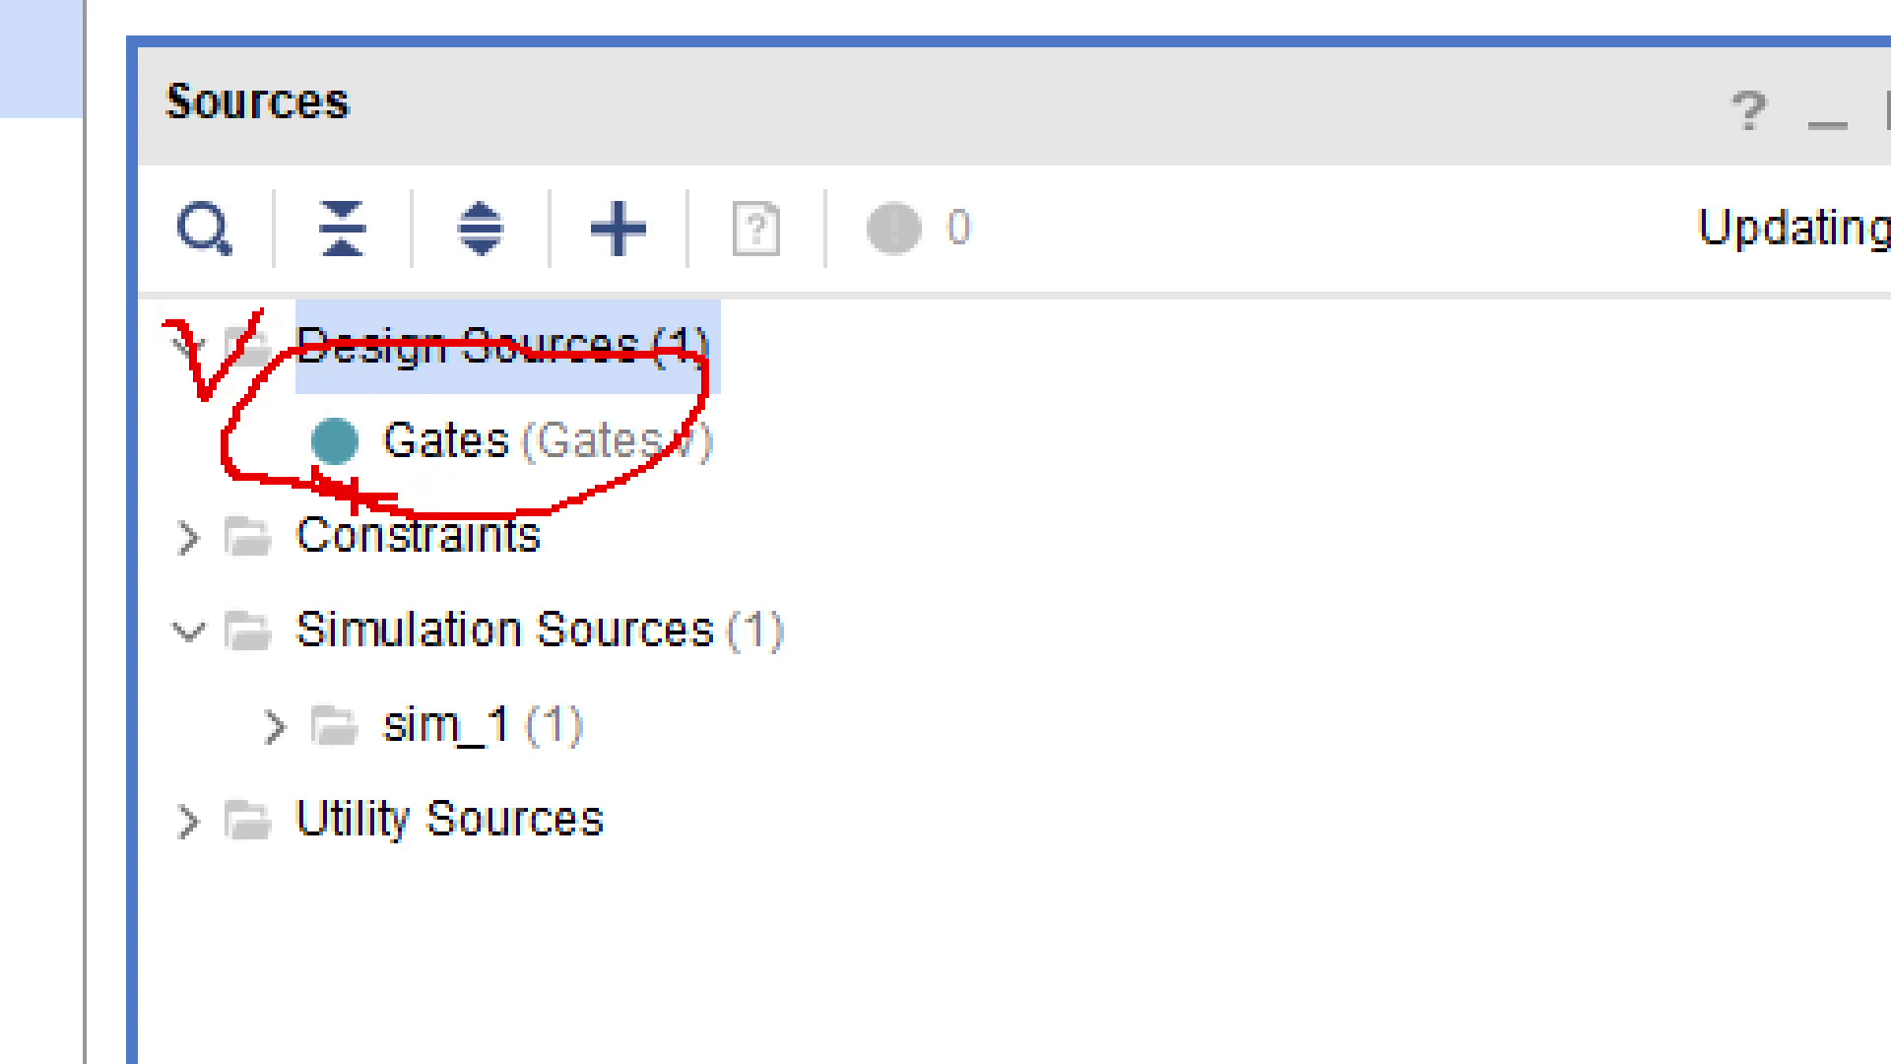
{"action": "mouse_move", "coordinate": [335, 513]}
{"action": "left_mouse_down"}
{"action": "mouse_move", "coordinate": [766, 434]}
{"action": "mouse_move", "coordinate": [404, 392]}
{"action": "mouse_move", "coordinate": [284, 518]}
{"action": "left_mouse_up"}
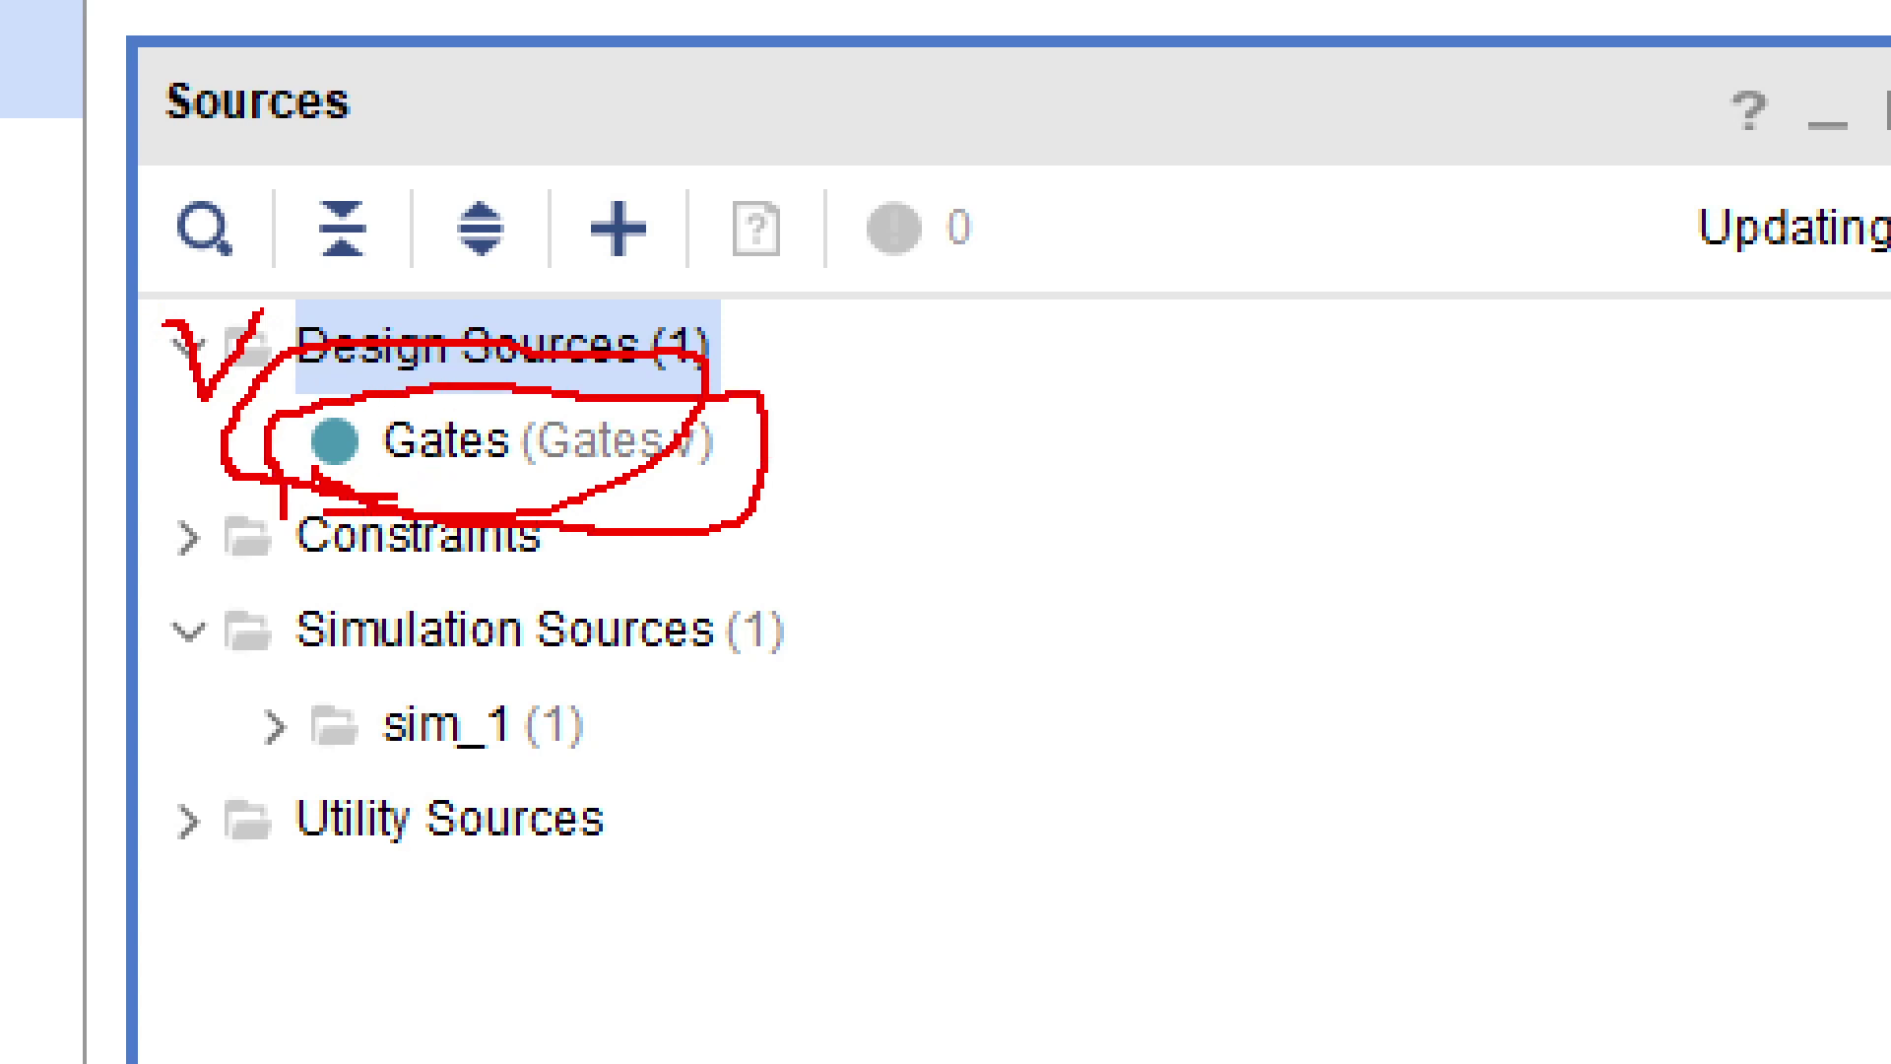
Open Gates.v in the editor, delete the template header comments between the timescale line and the module, and save
{"action": "left_click", "coordinate": [446, 440]}
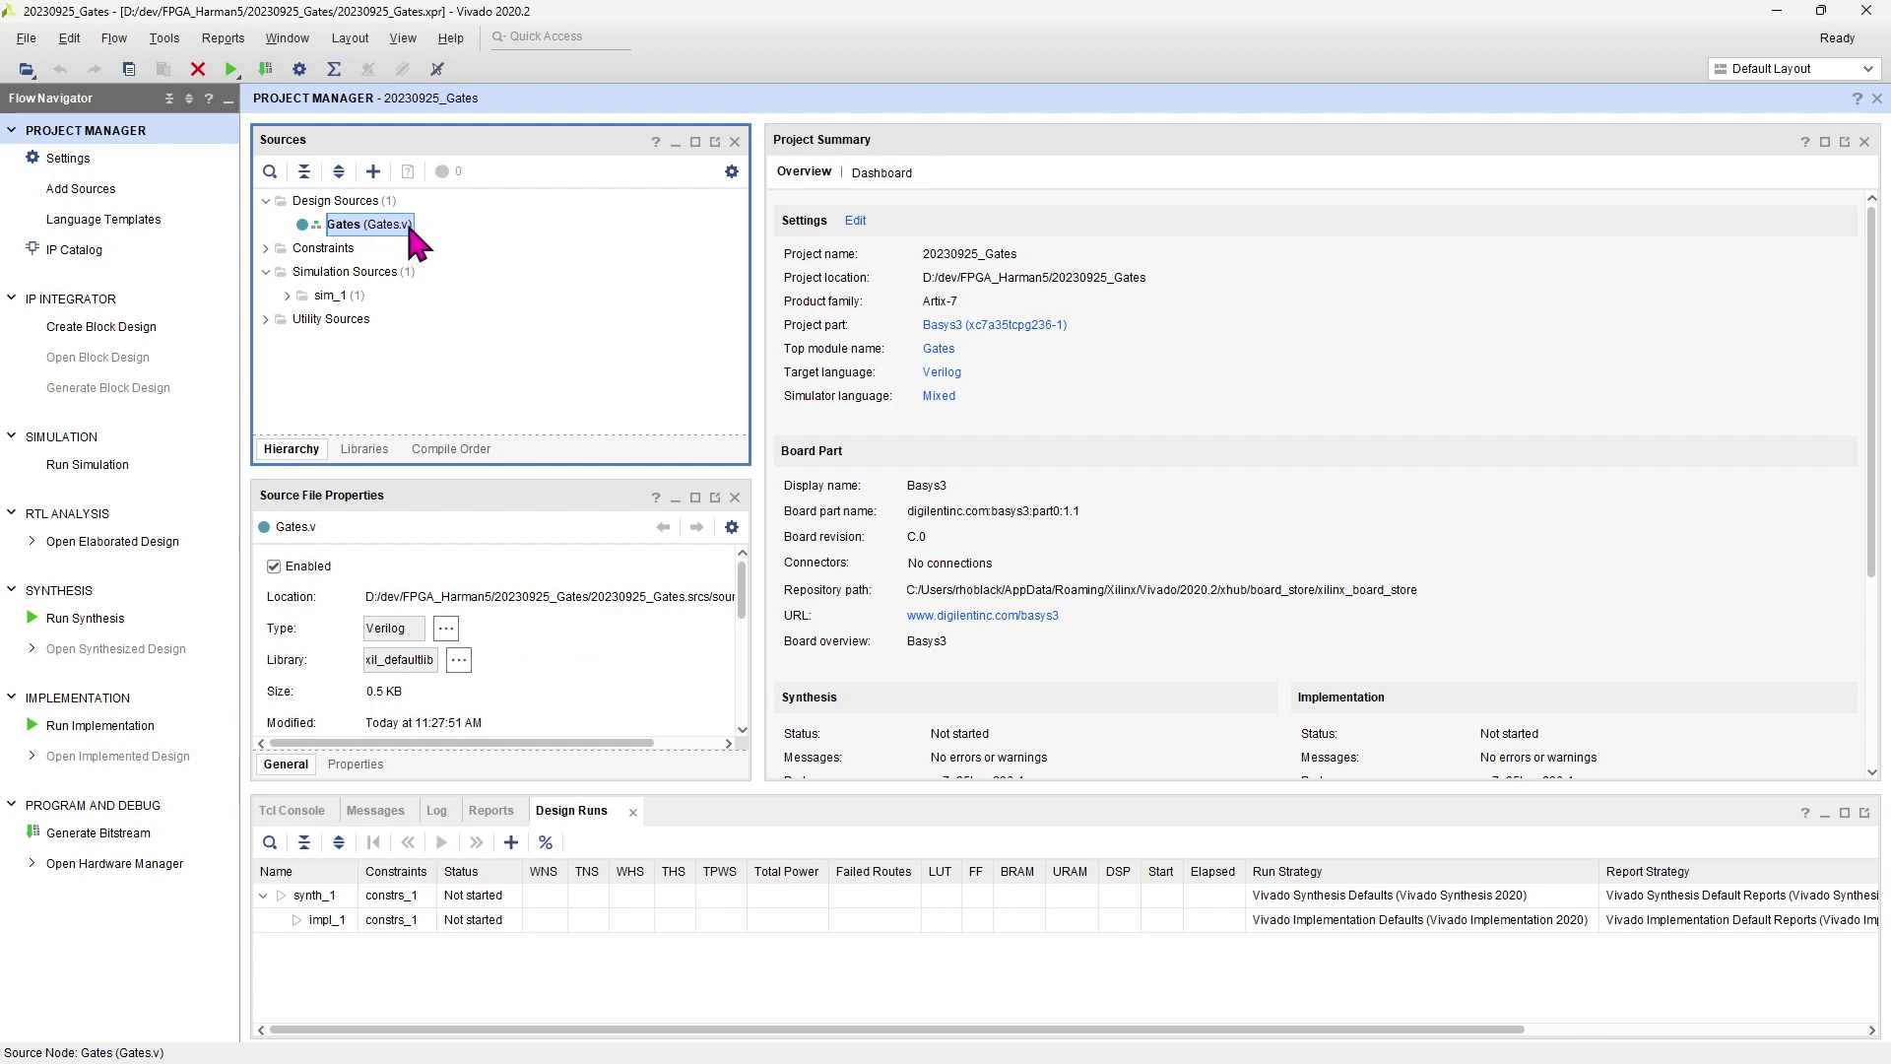
{"action": "double_click", "coordinate": [356, 225]}
{"action": "left_click_drag", "start_coordinate": [1084, 272], "coordinate": [814, 268]}
{"action": "key", "text": "Delete"}
{"action": "left_click", "coordinate": [978, 306]}
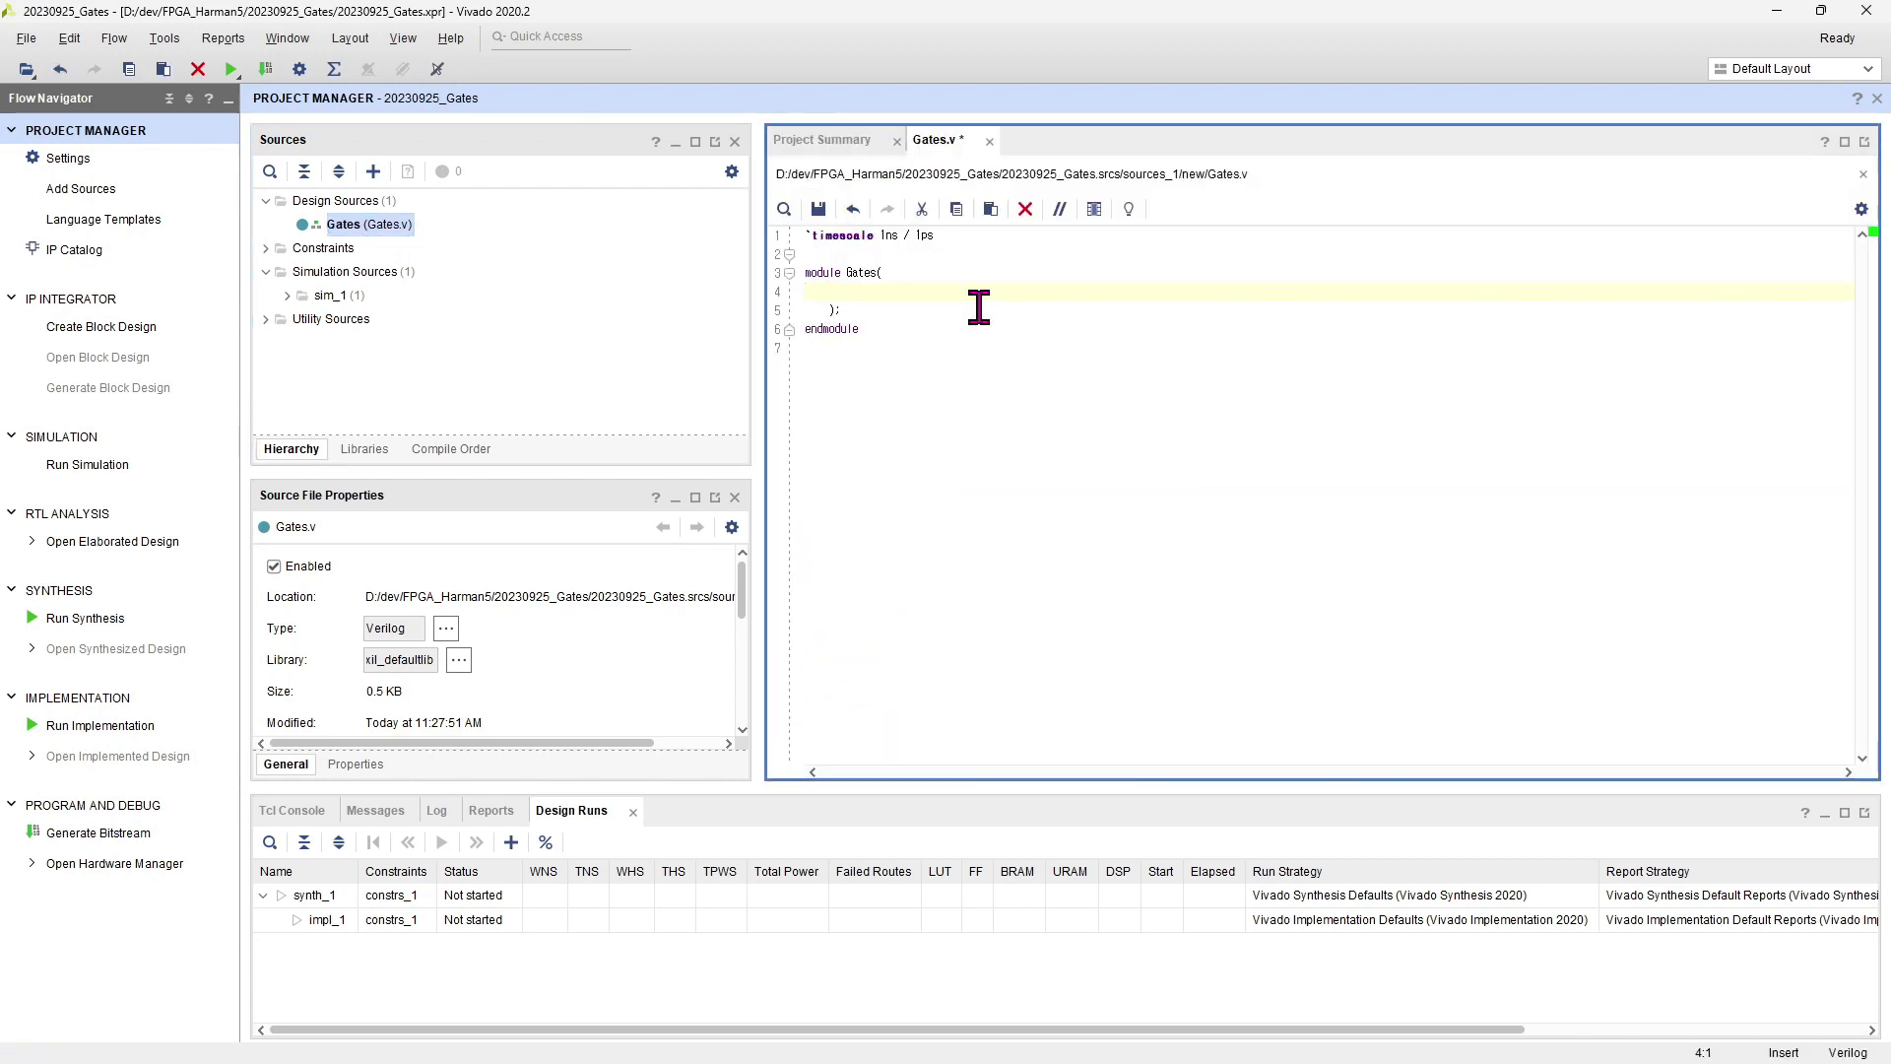
{"action": "key", "text": "ctrl+s"}
{"action": "left_click", "coordinate": [1113, 328]}
{"action": "left_click", "coordinate": [1070, 307]}
{"action": "left_click", "coordinate": [930, 293]}
{"action": "left_click", "coordinate": [934, 263]}
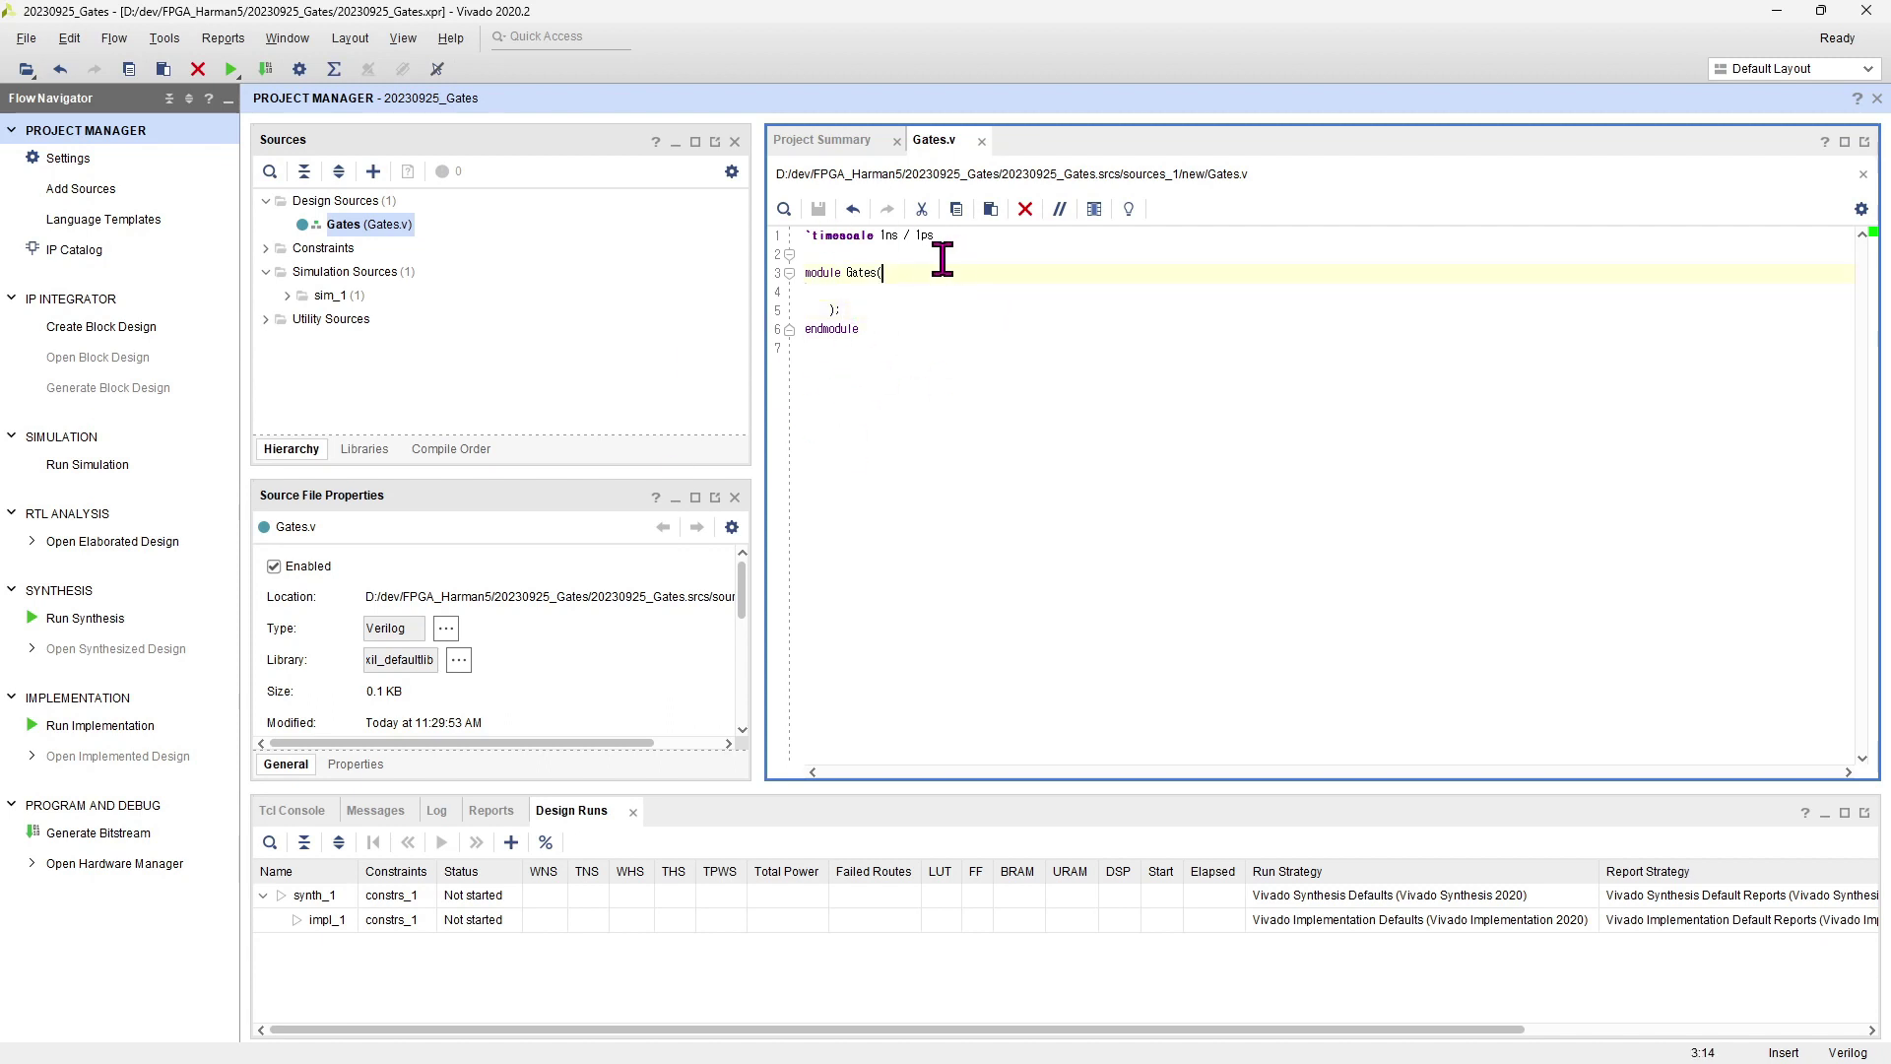